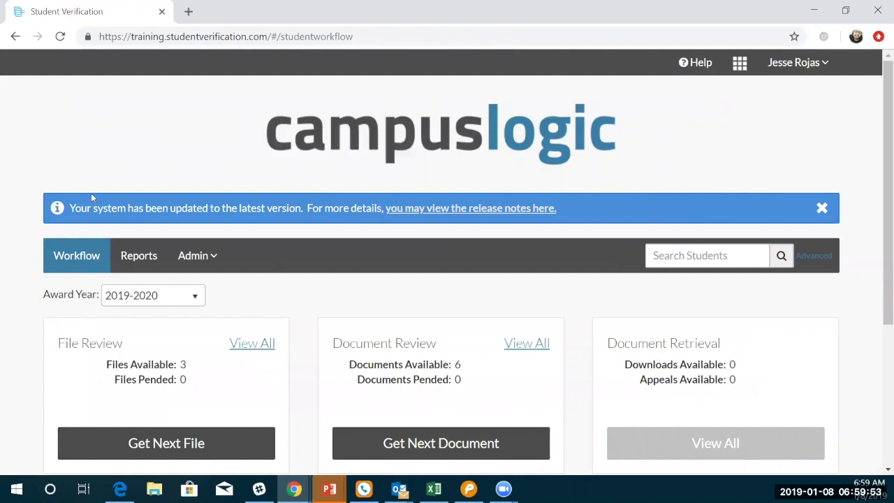
Open the release notes for December 19, 2018 from the update notice, read through them, and close the article
left_click(481, 211)
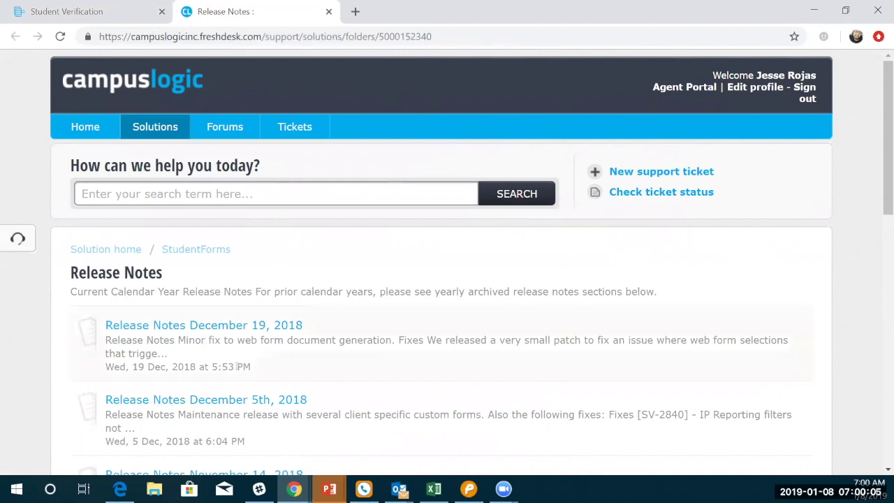
scroll(189, 373, "down", 1)
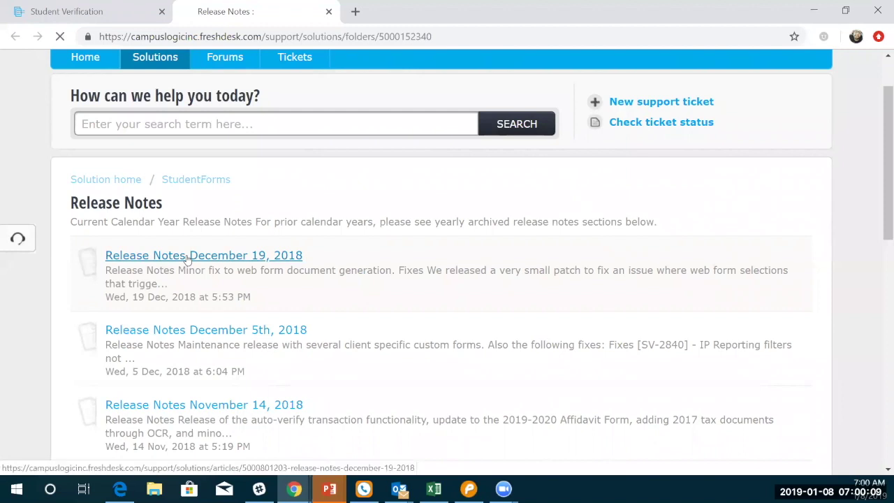
left_click(187, 258)
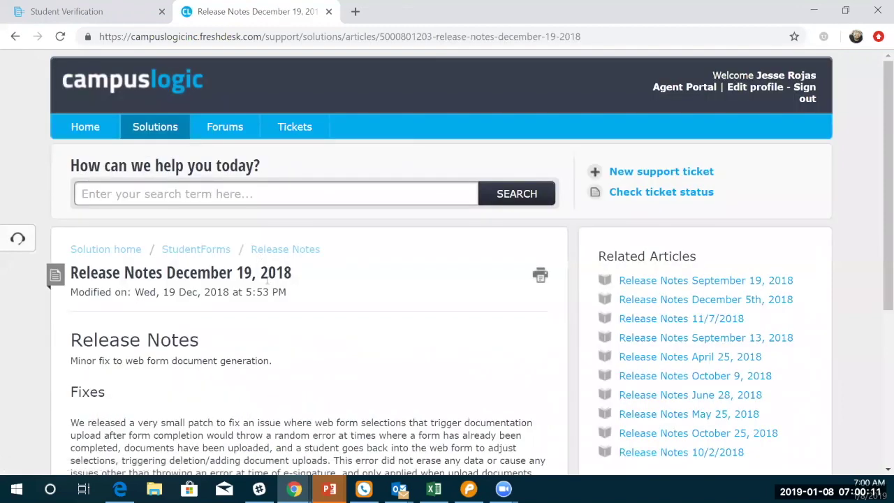
scroll(188, 266, "down", 2)
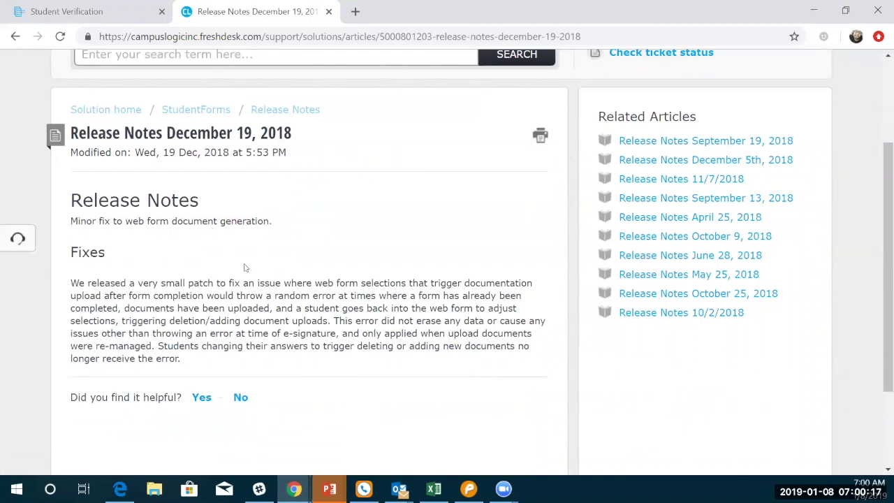
scroll(245, 269, "down", 2)
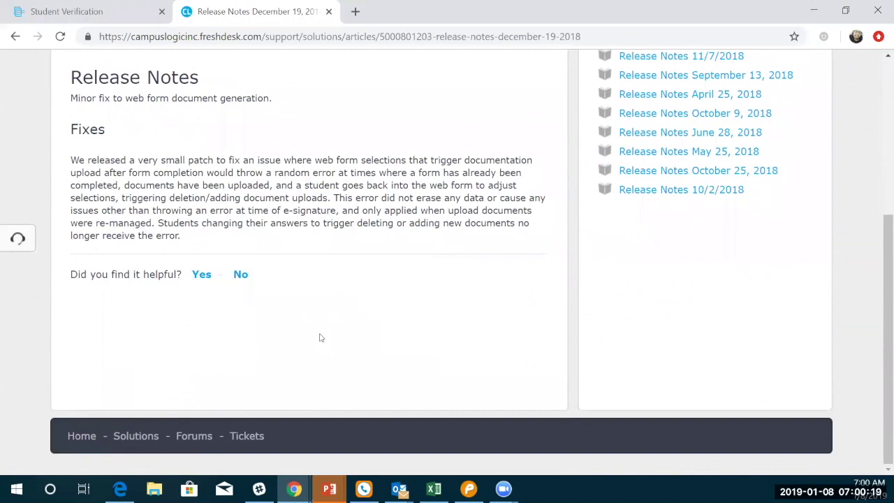
scroll(319, 337, "up", 2)
scroll(322, 158, "up", 1)
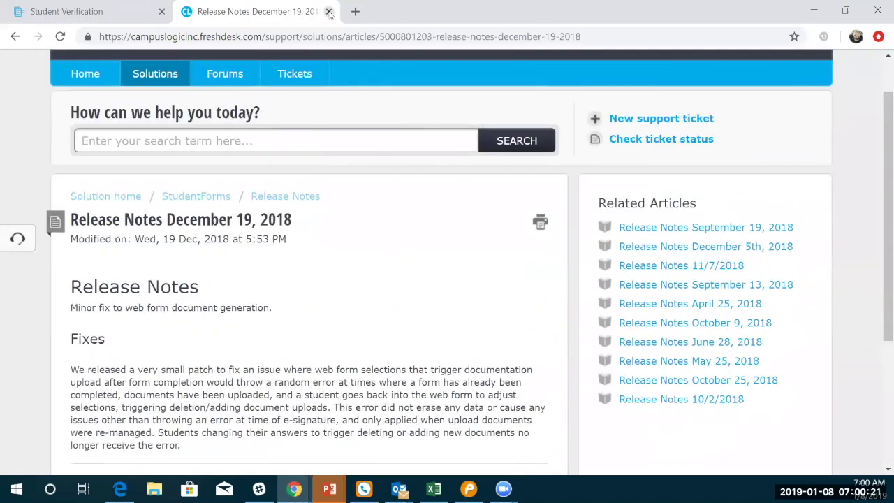
left_click(328, 11)
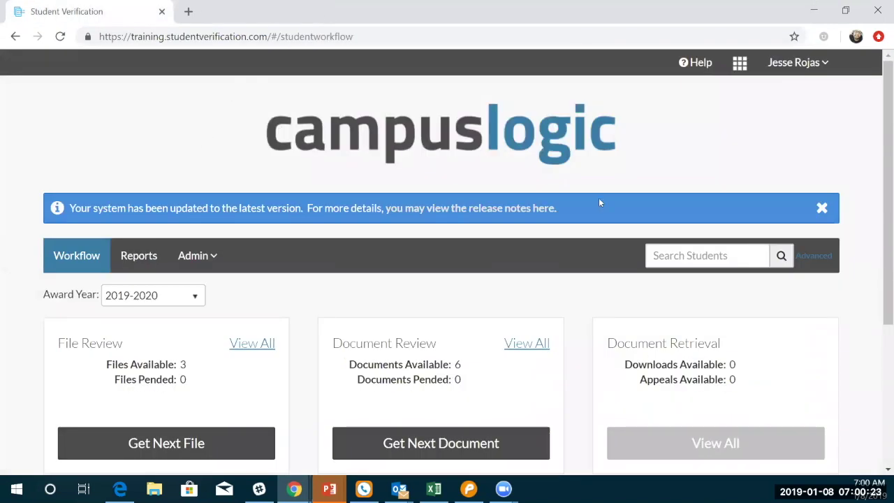
Dismiss the system update notice and open the full list of files in File Review
left_click(822, 208)
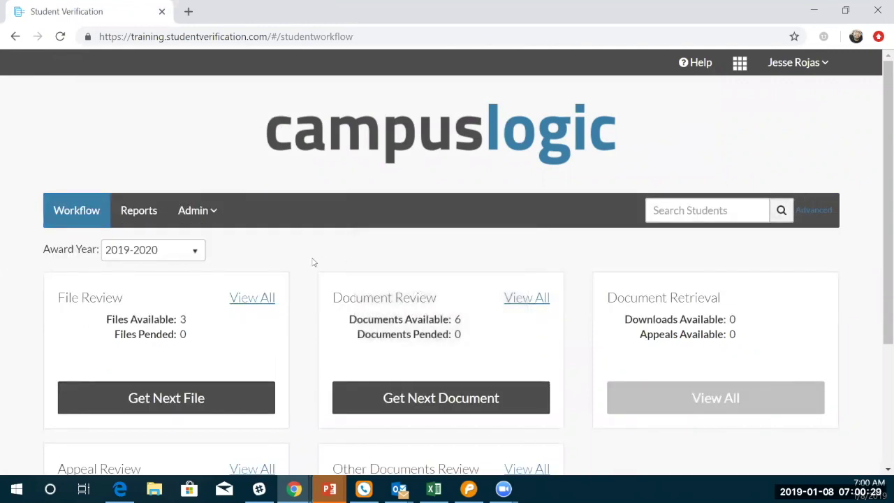
scroll(313, 262, "down", 1)
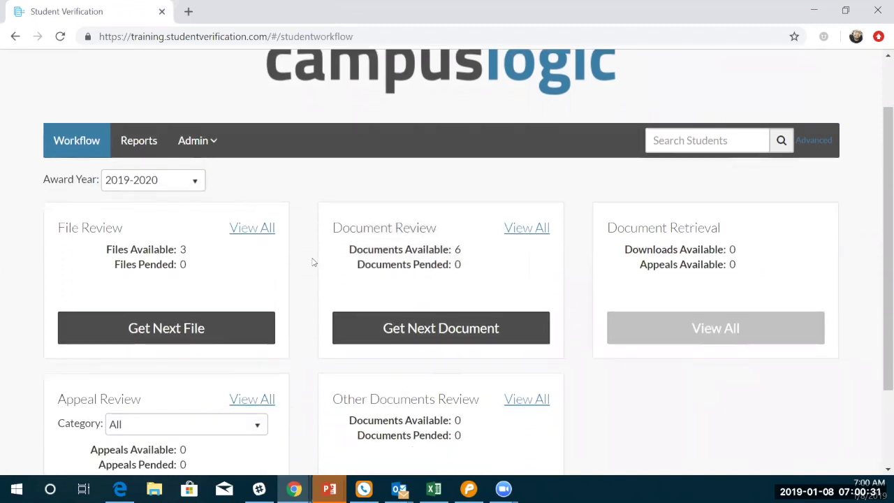
scroll(314, 262, "down", 1)
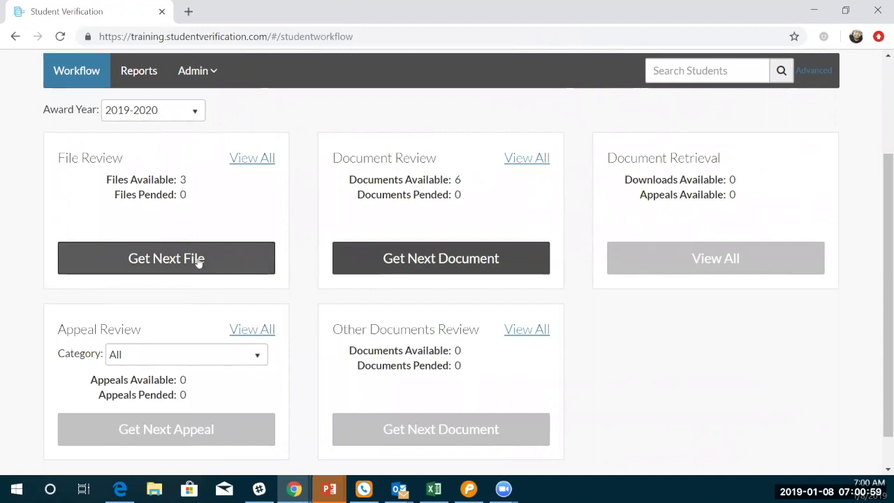
left_click(259, 161)
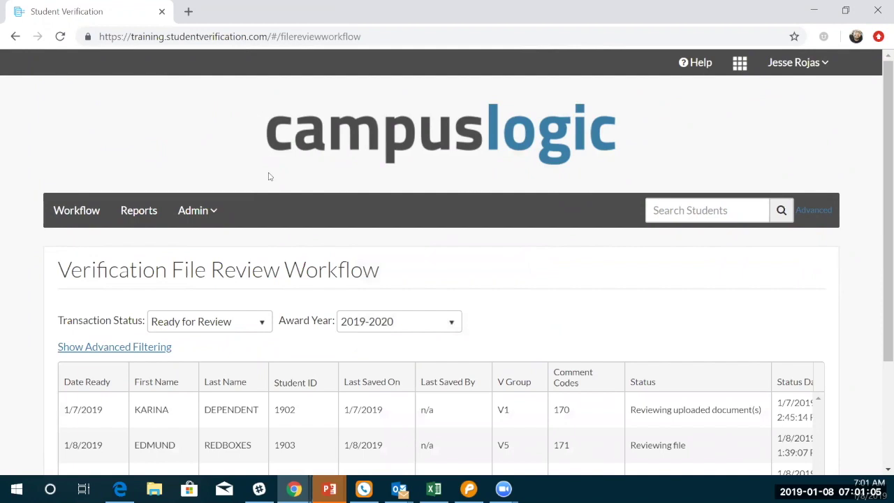
scroll(269, 176, "down", 2)
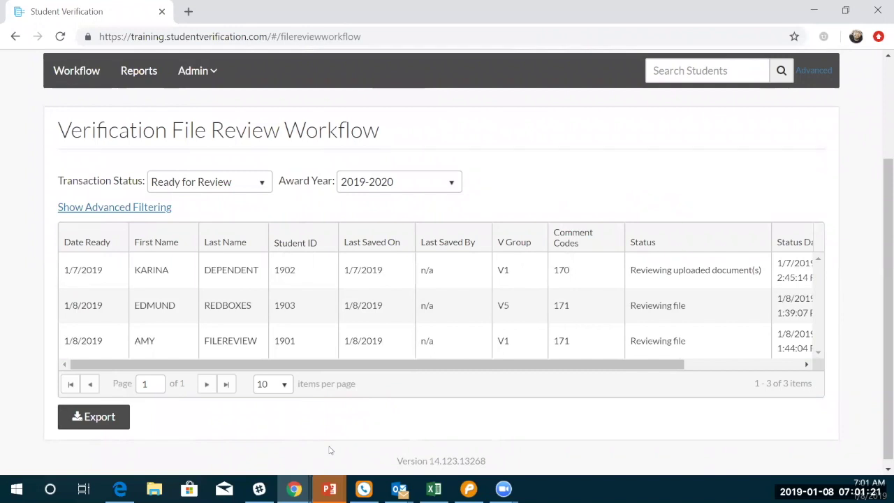
Check the available Transaction Status and Award Year filter options for the file review list
left_click(262, 187)
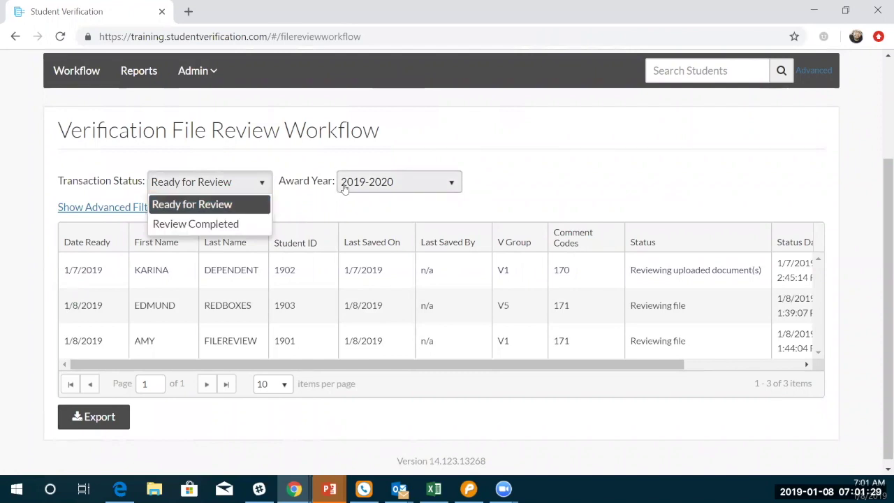
left_click(322, 213)
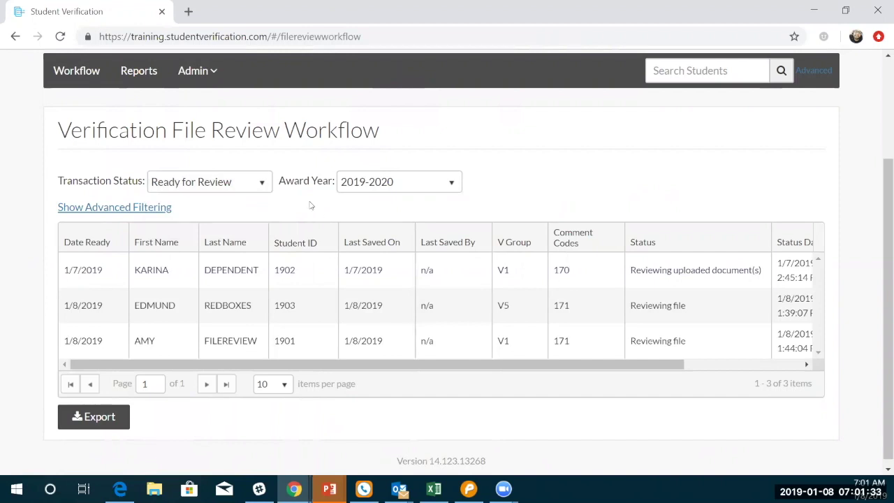
left_click(411, 192)
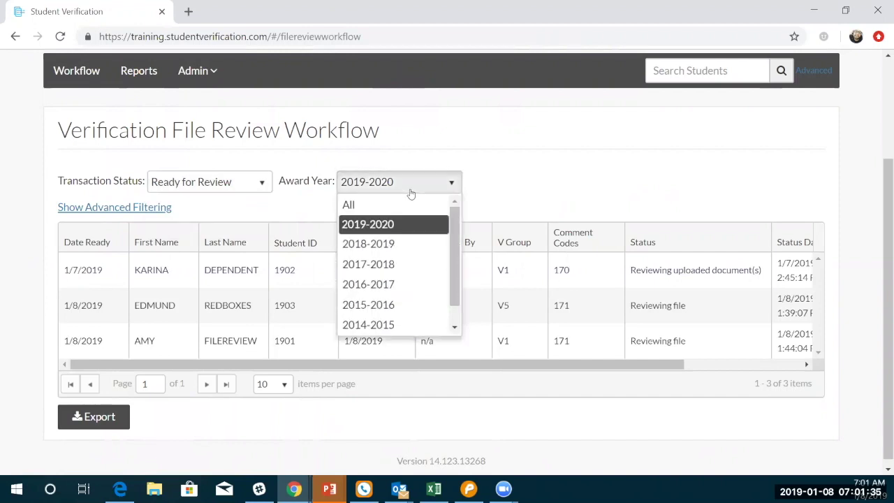
left_click(318, 211)
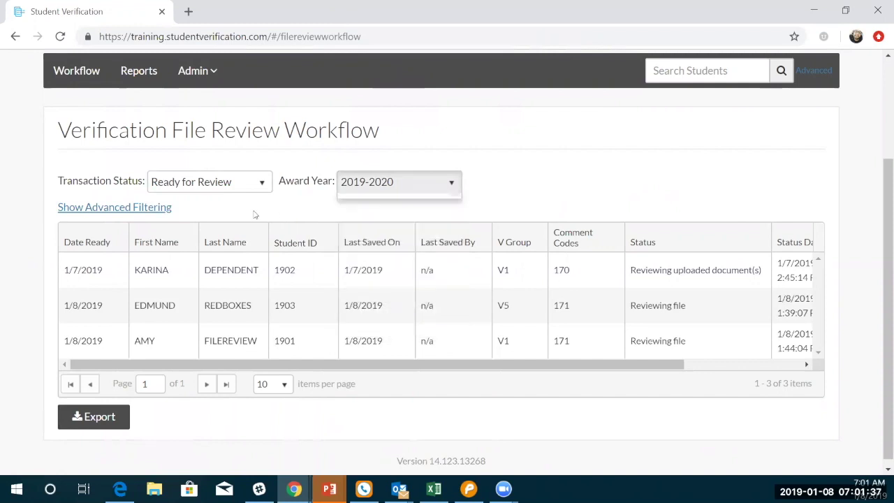
Show the advanced filtering options for the file review list and look over the filters and listed files
left_click(123, 217)
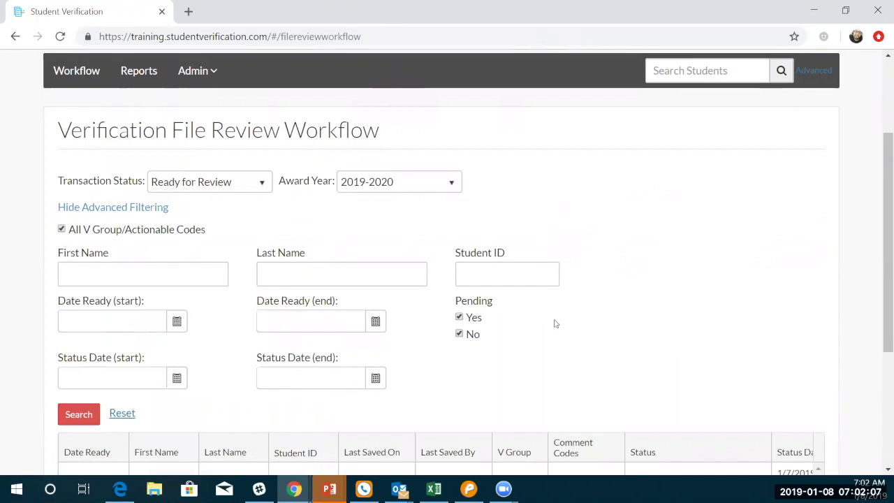
scroll(549, 320, "down", 1)
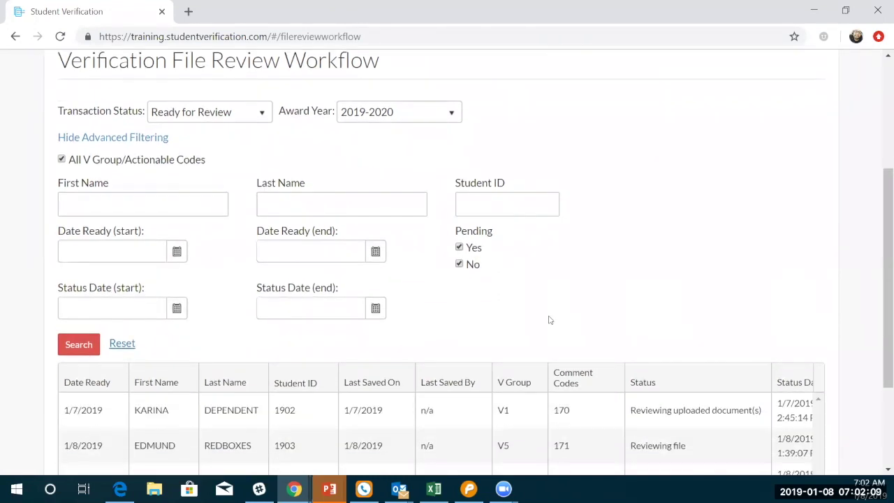
scroll(549, 320, "down", 2)
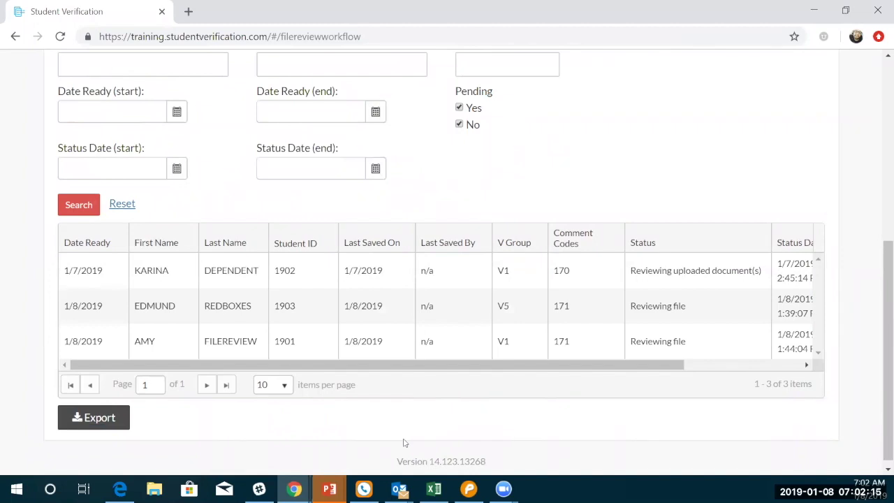
scroll(404, 443, "up", 5)
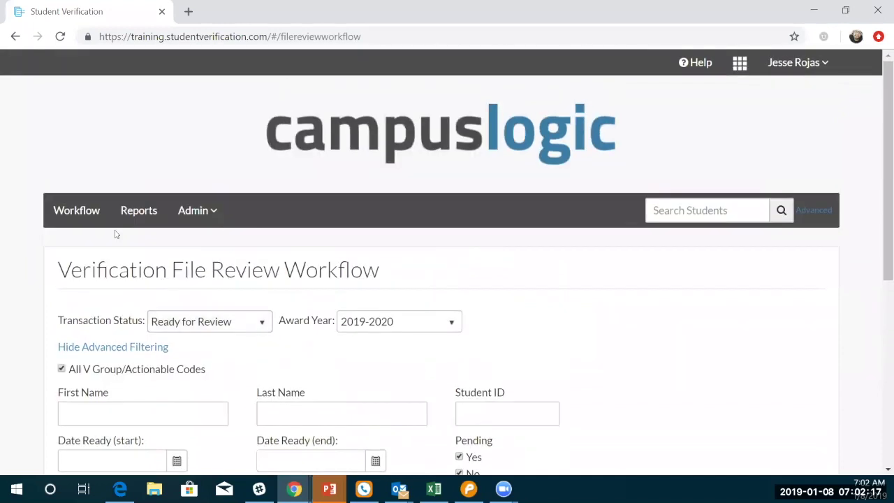
Return to the workflow dashboard and open the full list of documents in Document Review
left_click(79, 210)
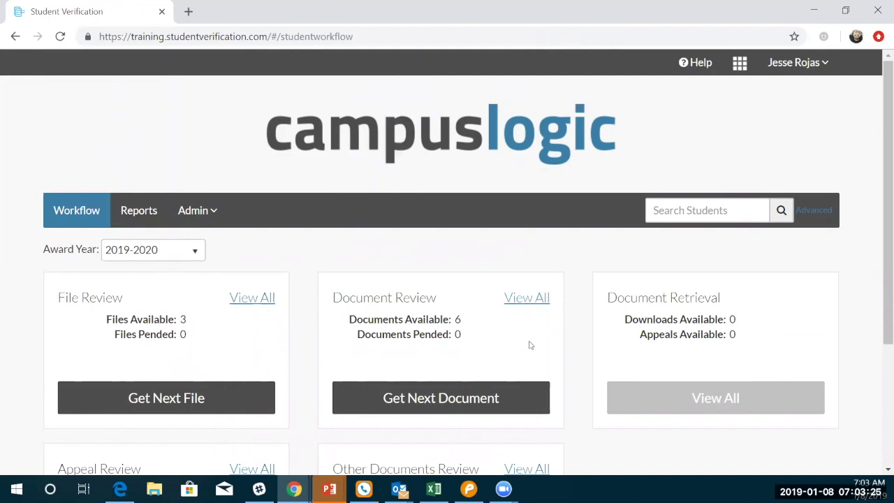
left_click(535, 298)
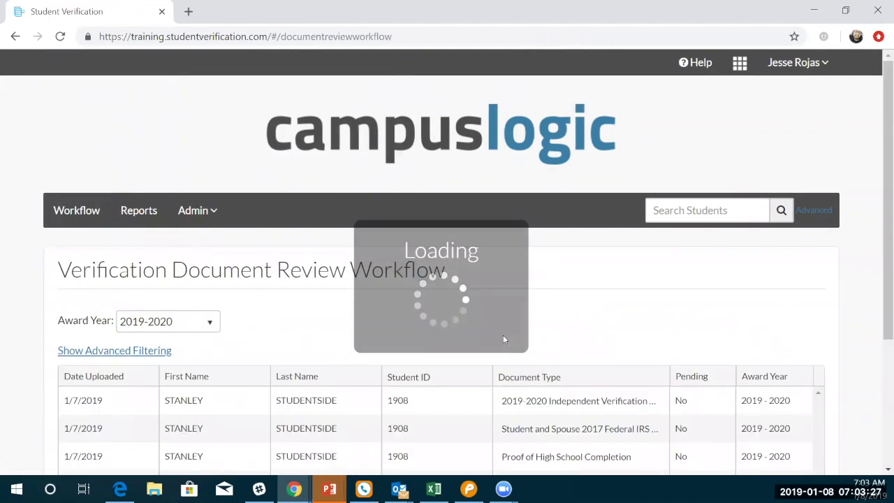
scroll(439, 377, "down", 2)
Go through the rows of the document review list, examining each student's uploaded document types
left_click(439, 380)
left_click(426, 316)
left_click(412, 261)
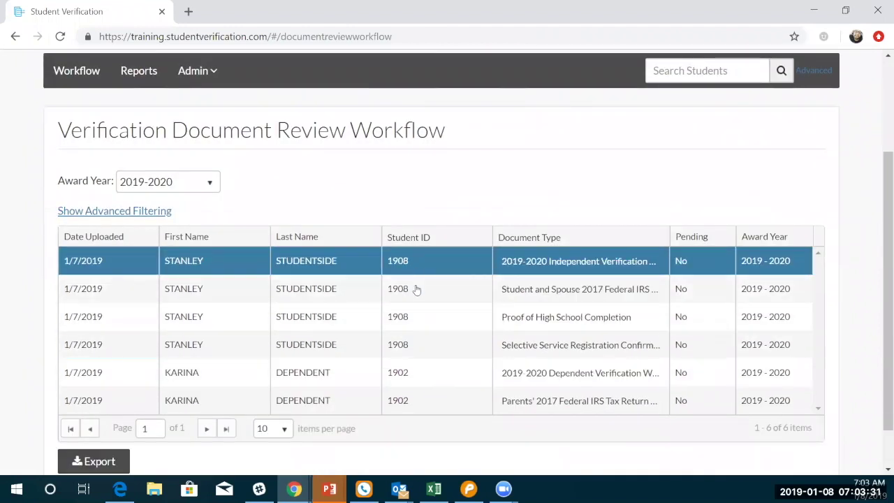
left_click(415, 289)
left_click(396, 321)
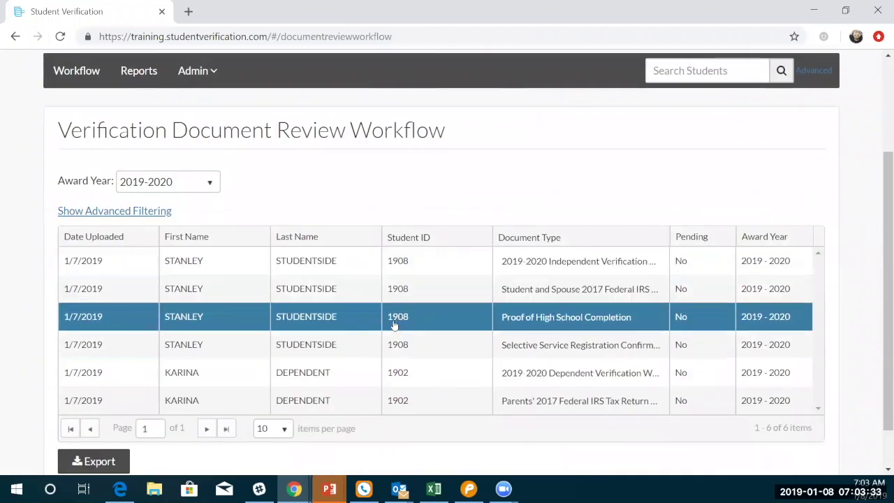
left_click(394, 337)
left_click(365, 378)
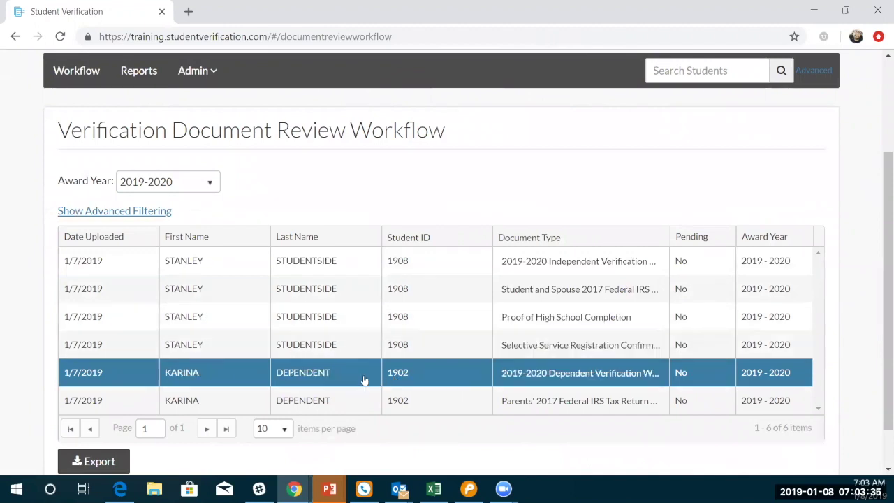
left_click(349, 406)
left_click(522, 317)
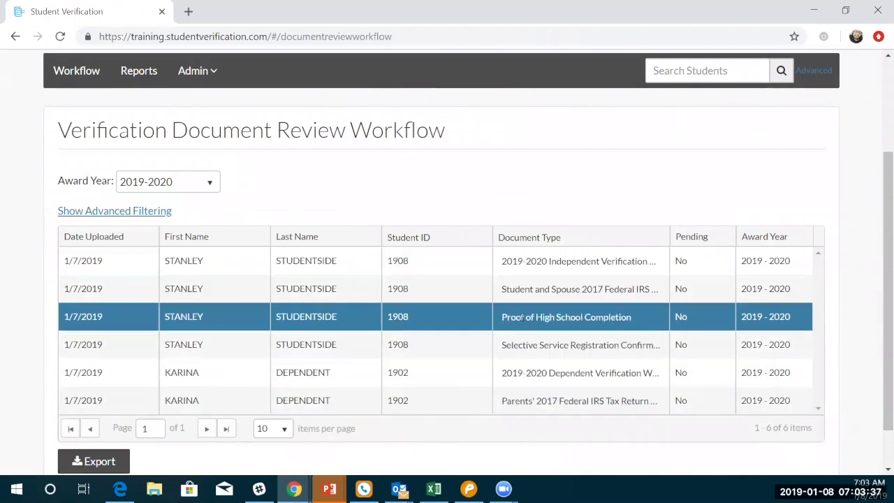
left_click(449, 253)
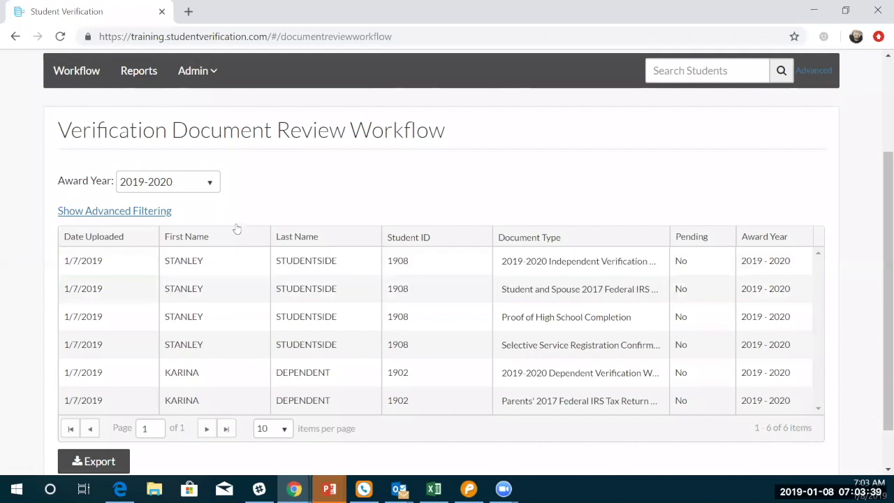
Return to the workflow dashboard and check the category options for Appeal Review
left_click(71, 71)
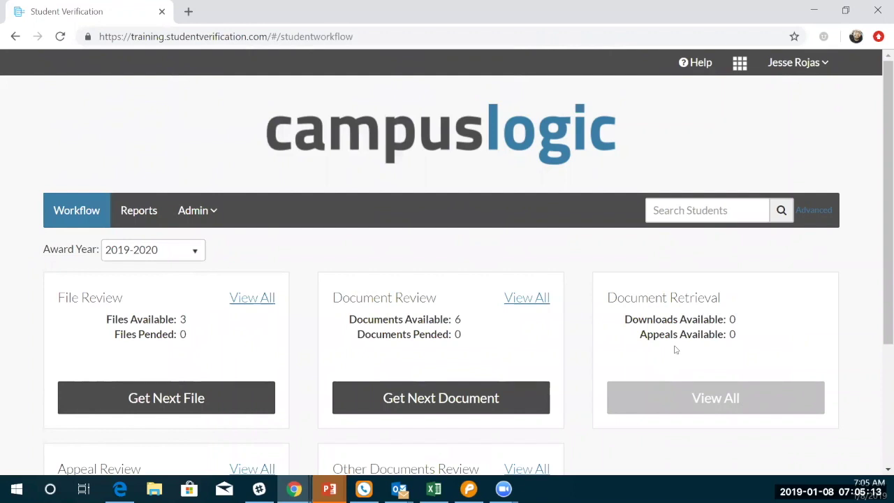
scroll(584, 391, "down", 2)
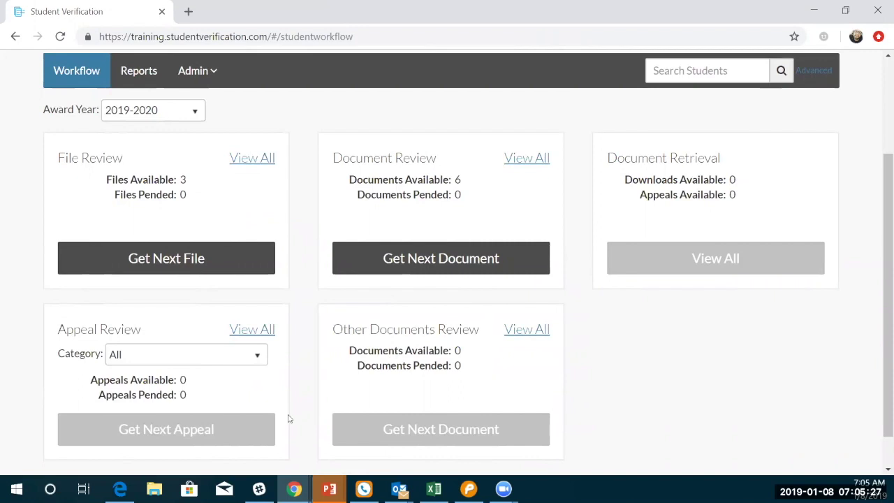
scroll(289, 419, "down", 1)
left_click(258, 316)
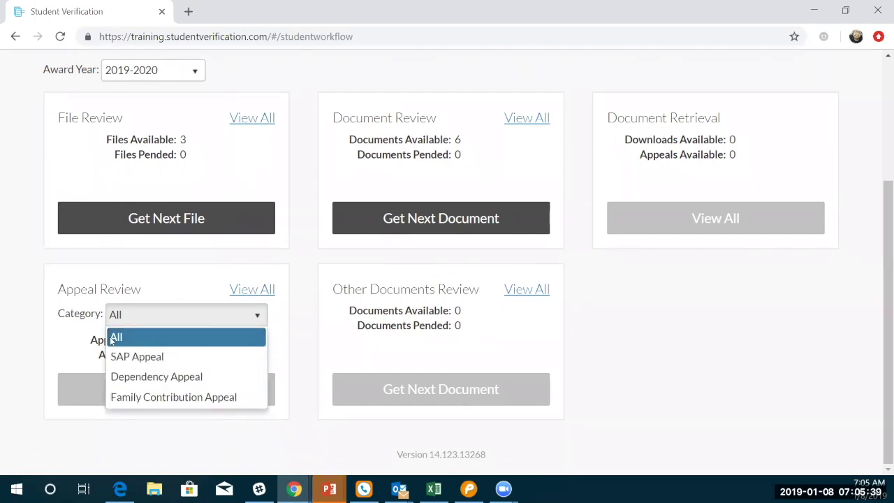
left_click(292, 338)
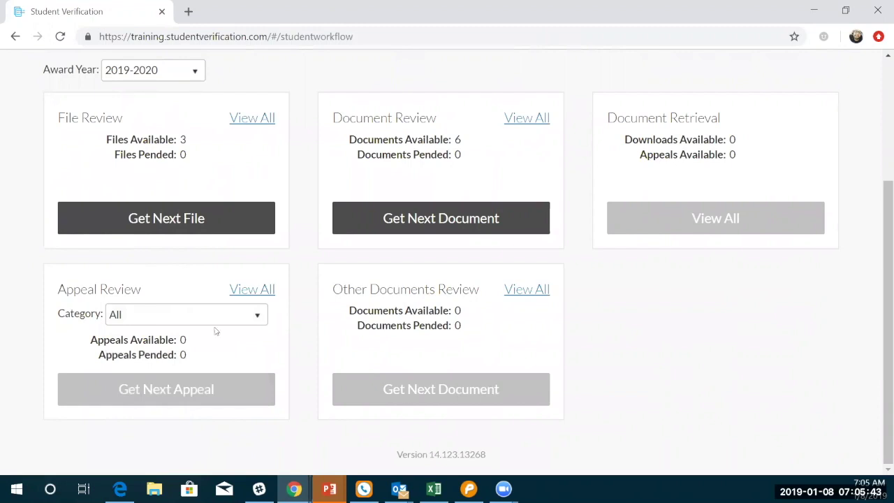
Look over the dashboard's review cards and check the available Award Year options
scroll(216, 329, "up", 1)
scroll(149, 445, "down", 1)
scroll(485, 368, "up", 1)
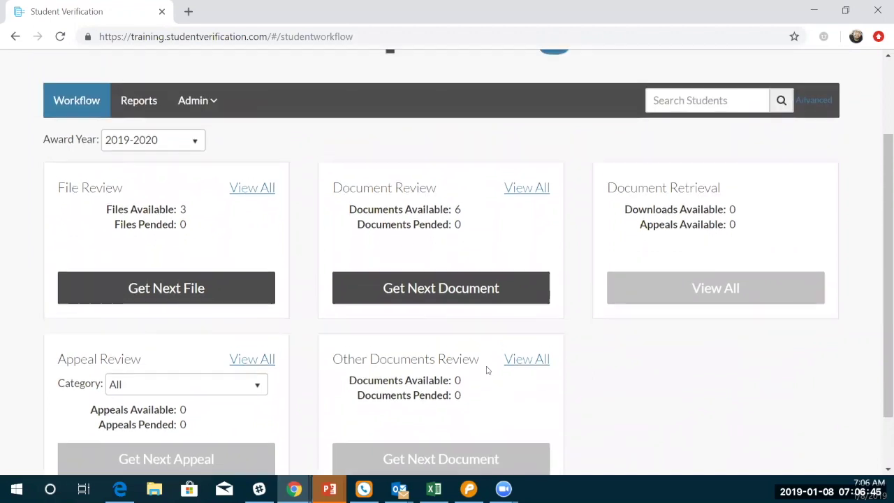
left_click(199, 143)
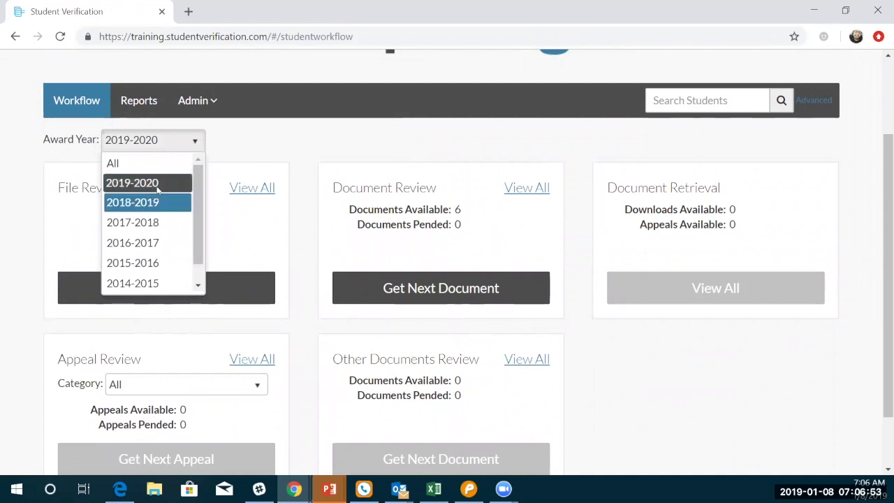
left_click(249, 145)
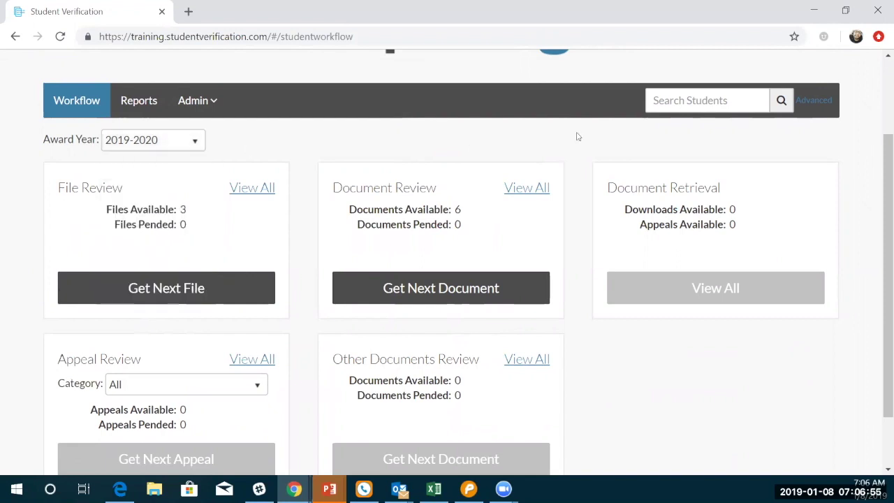
Search the students by the demo students' last name and open the fourth student's record in the results
left_click(670, 104)
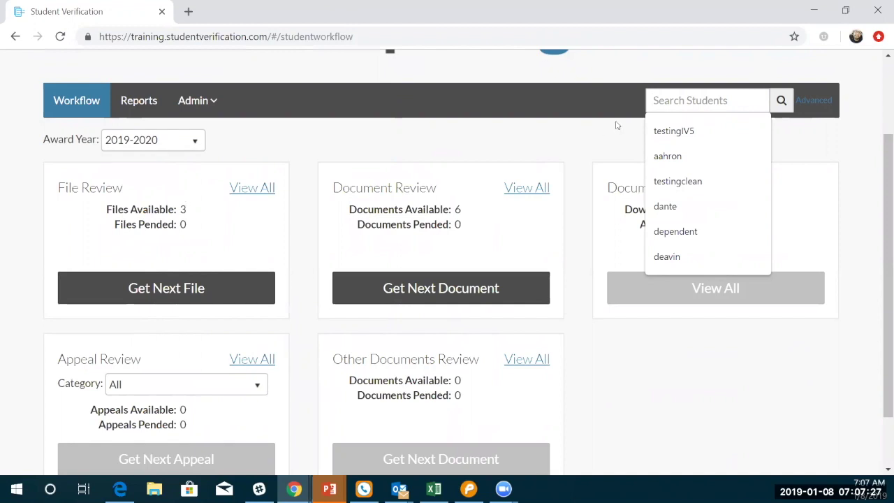
type("Extra")
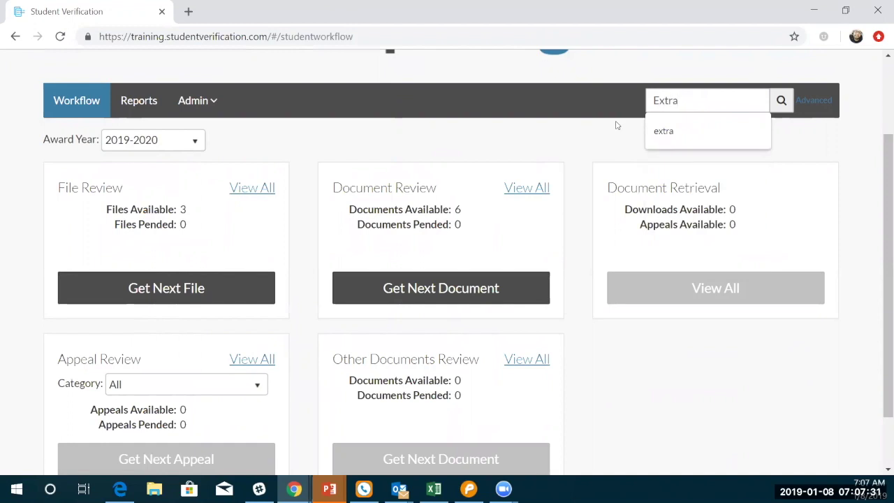
key("Return")
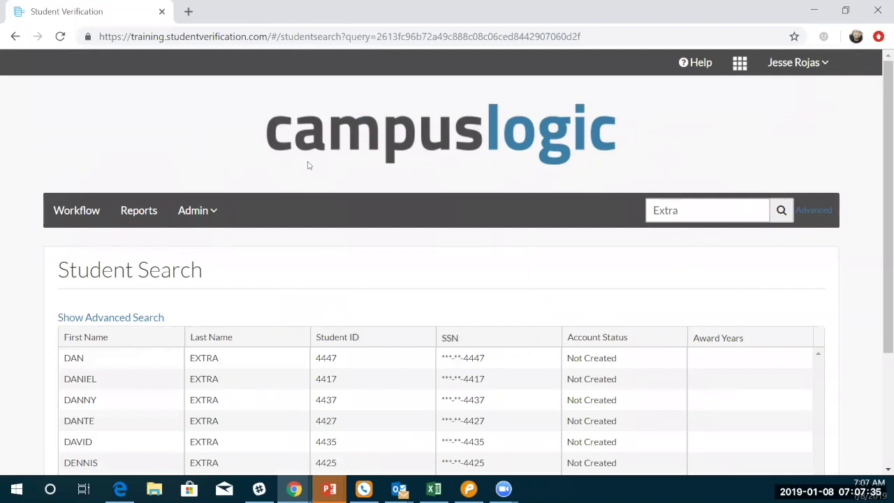
scroll(314, 152, "down", 1)
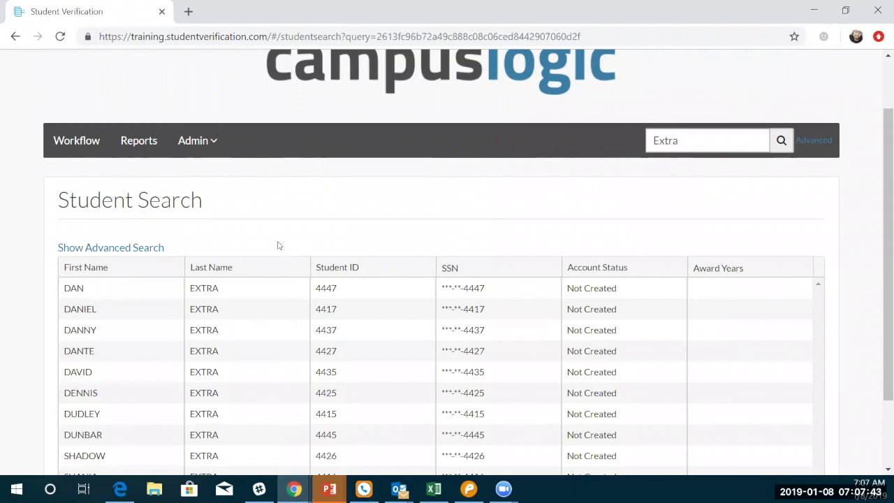
left_click(259, 359)
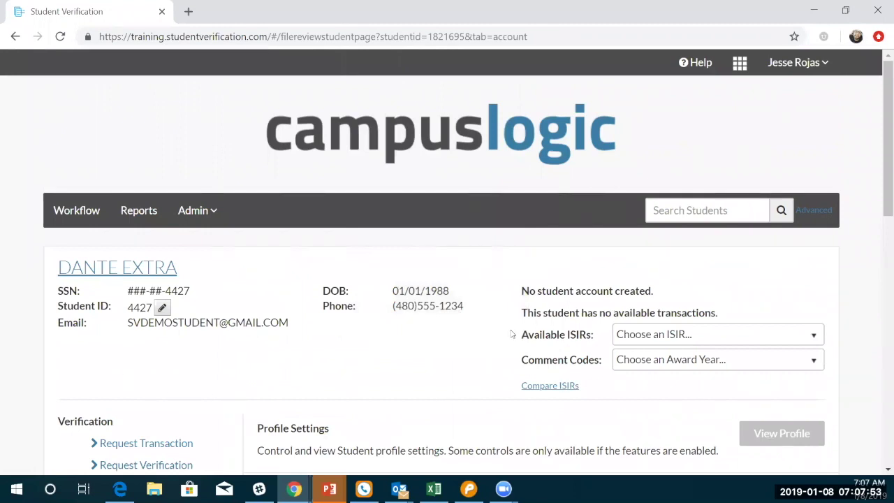
Create a transaction for this student for award year 2019/2020
scroll(512, 334, "down", 1)
scroll(509, 333, "down", 1)
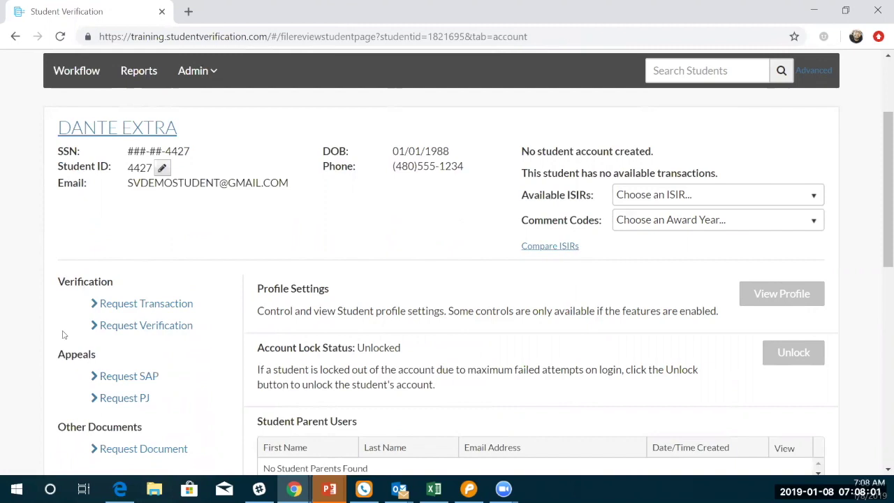
scroll(62, 335, "down", 1)
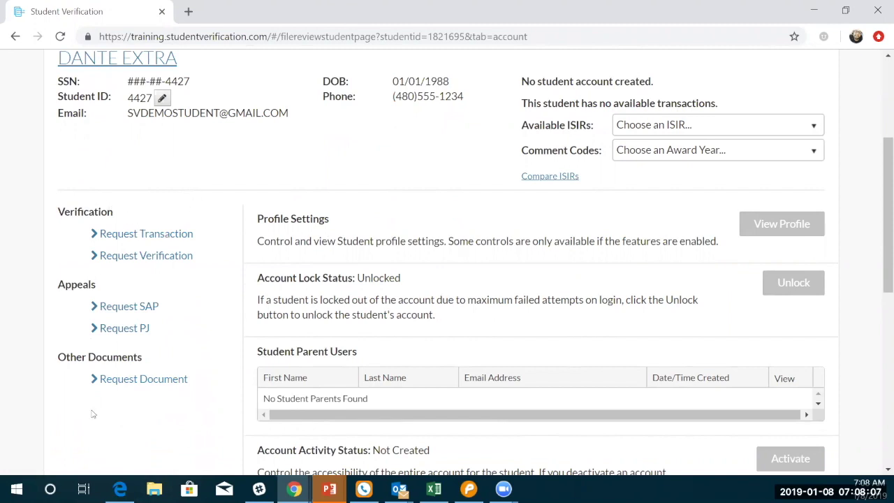
scroll(524, 276, "up", 1)
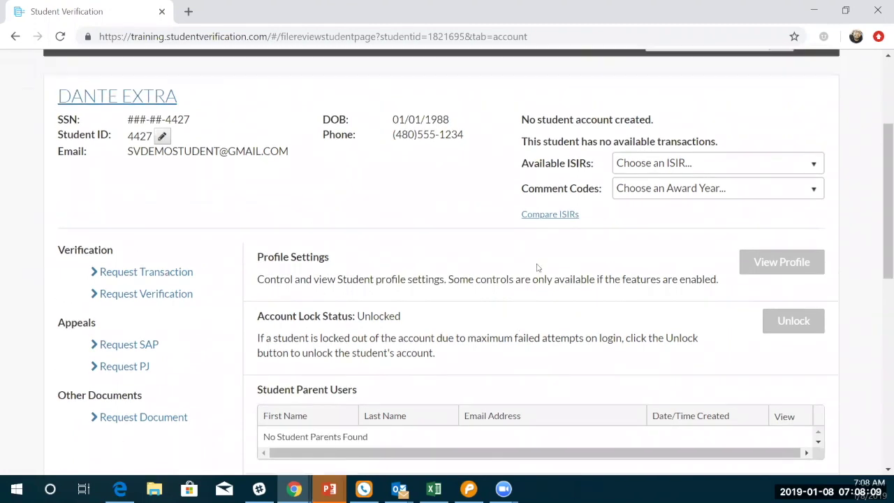
scroll(538, 268, "up", 1)
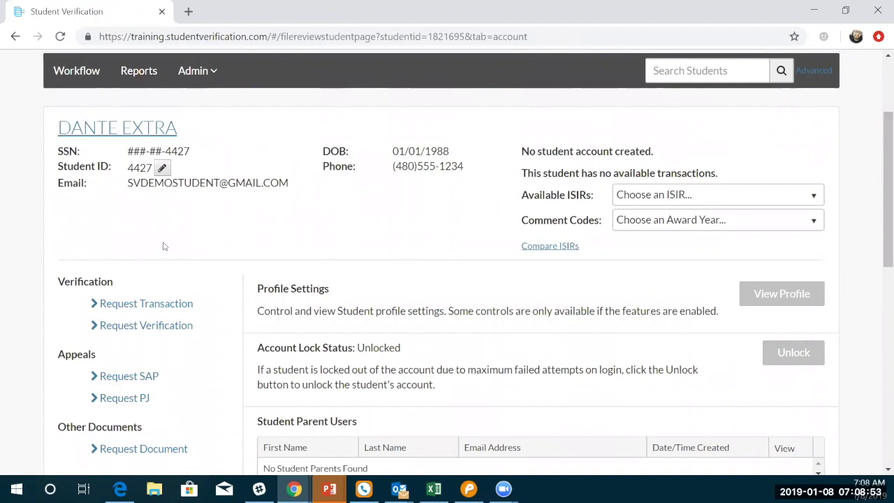
left_click(136, 306)
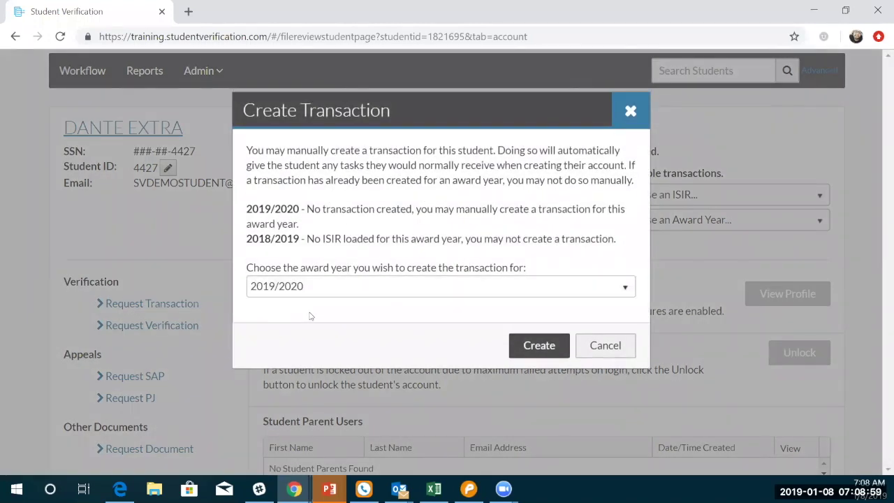
left_click(522, 347)
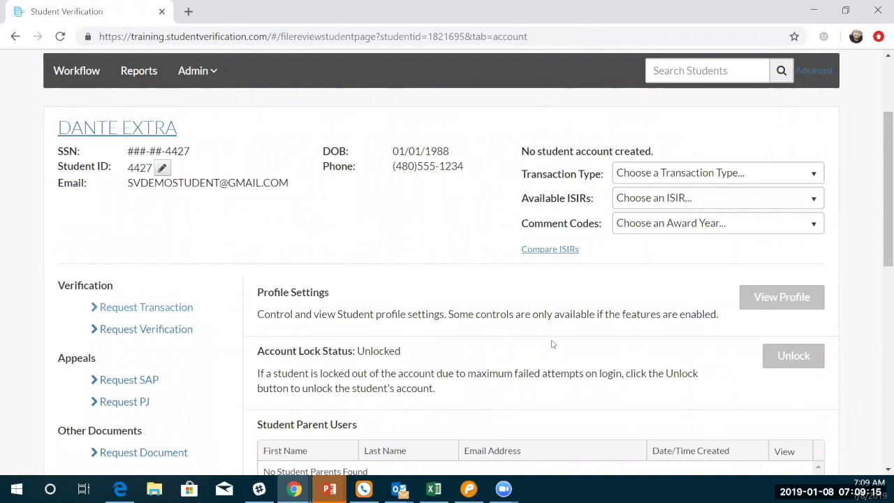
Open the student's Verification transaction and look over its details and the tasks in the Student View
left_click(652, 174)
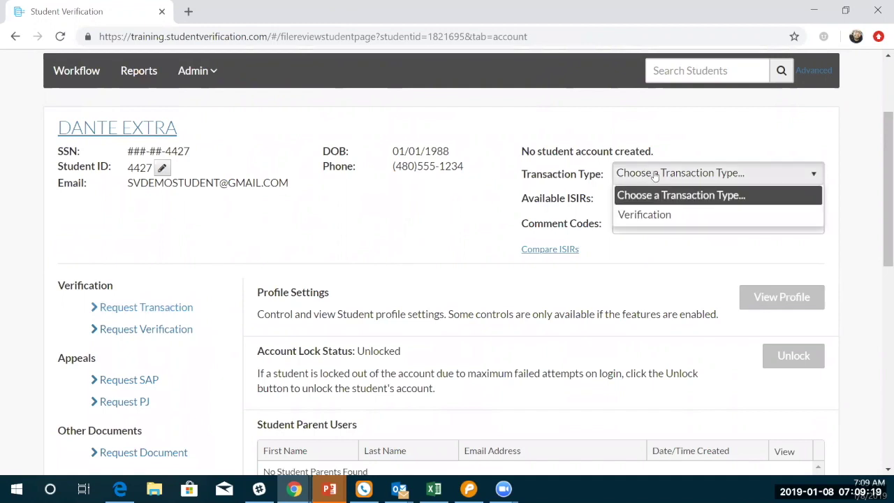
left_click(658, 213)
scroll(351, 396, "down", 1)
scroll(349, 396, "down", 3)
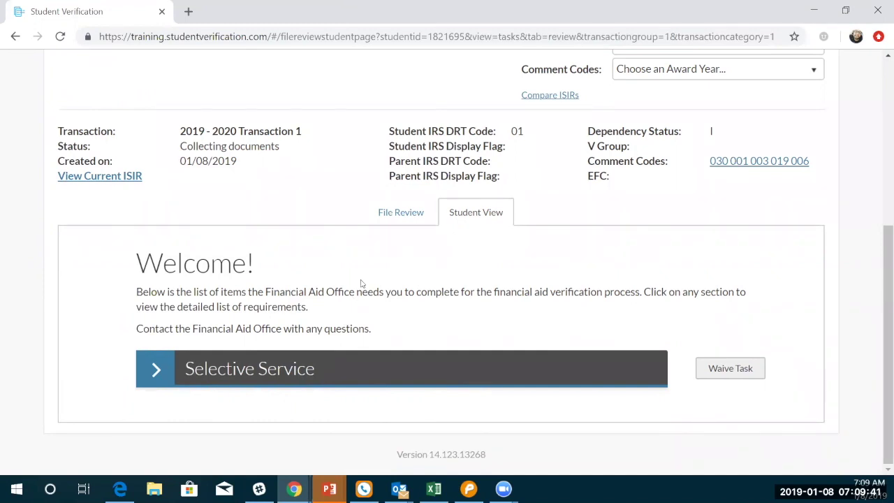
Switch the transaction to File Review and look over its document list and Smart File Review section
left_click(381, 216)
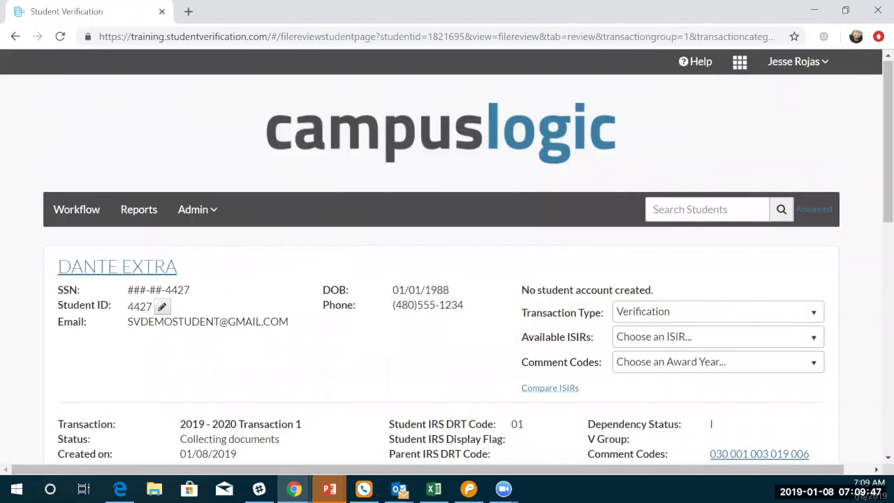
scroll(230, 428, "down", 5)
scroll(229, 428, "down", 2)
scroll(230, 426, "up", 4)
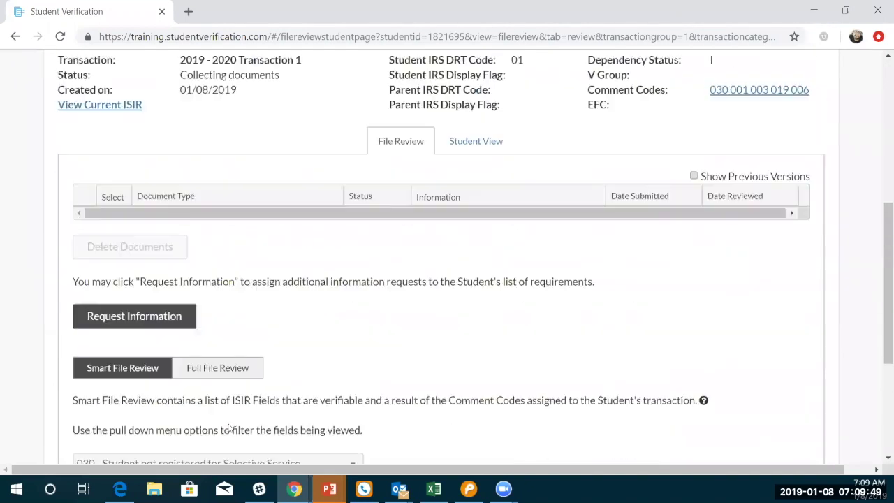
scroll(223, 392, "up", 2)
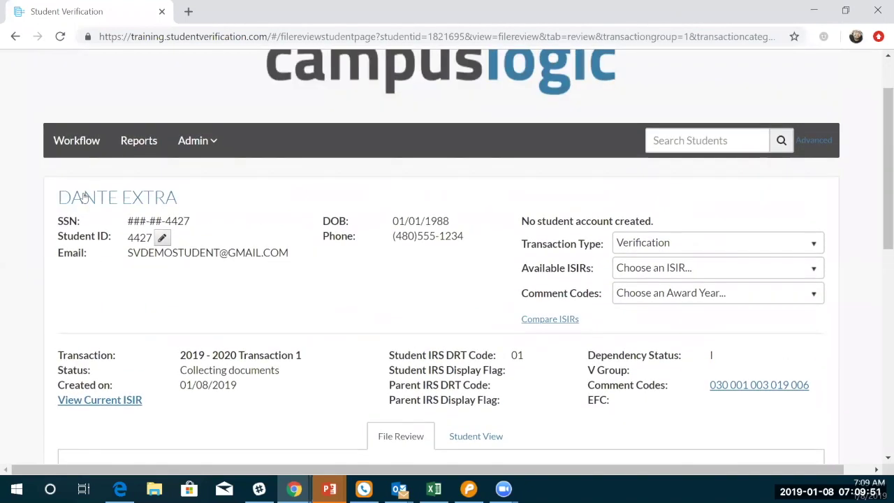
Return to the student's account page, examine the award year, verification group and reason fields for requesting verification, and close the request without submitting
left_click(85, 198)
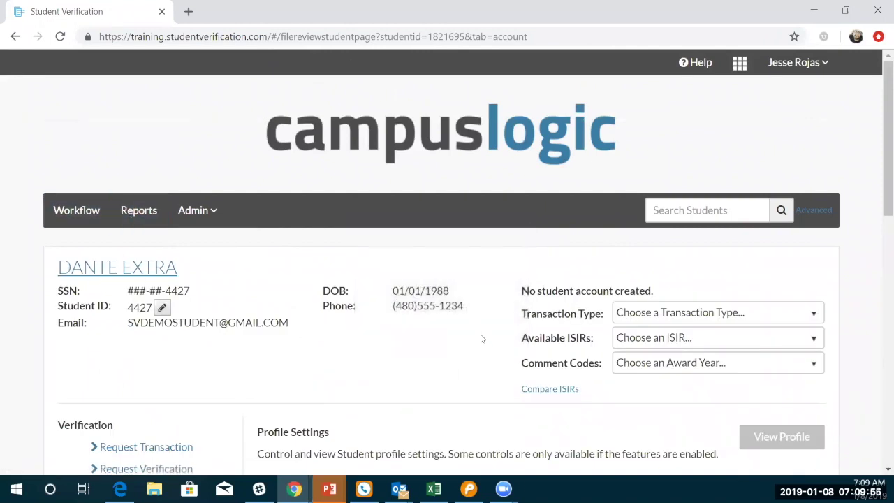
scroll(481, 339, "down", 1)
scroll(481, 338, "down", 1)
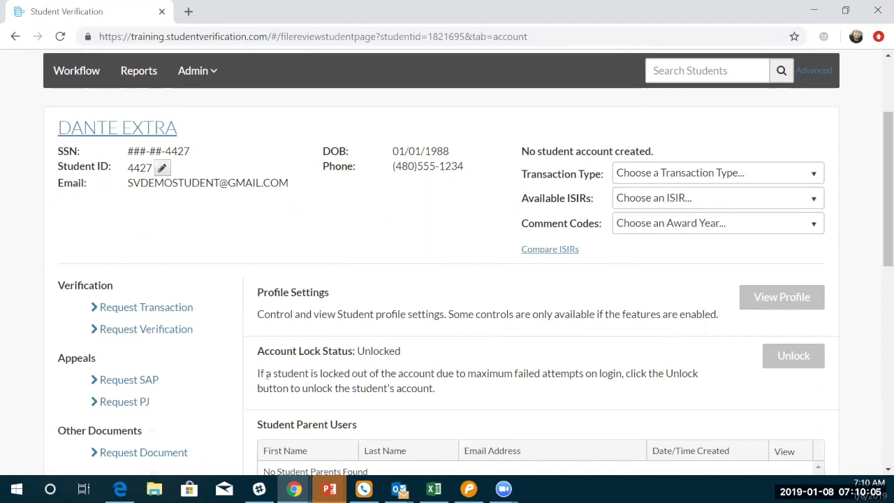
left_click(163, 333)
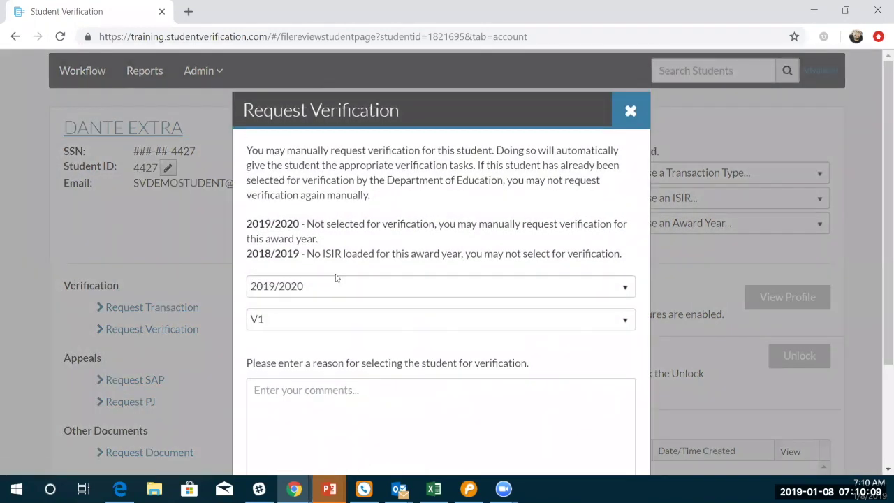
left_click(337, 286)
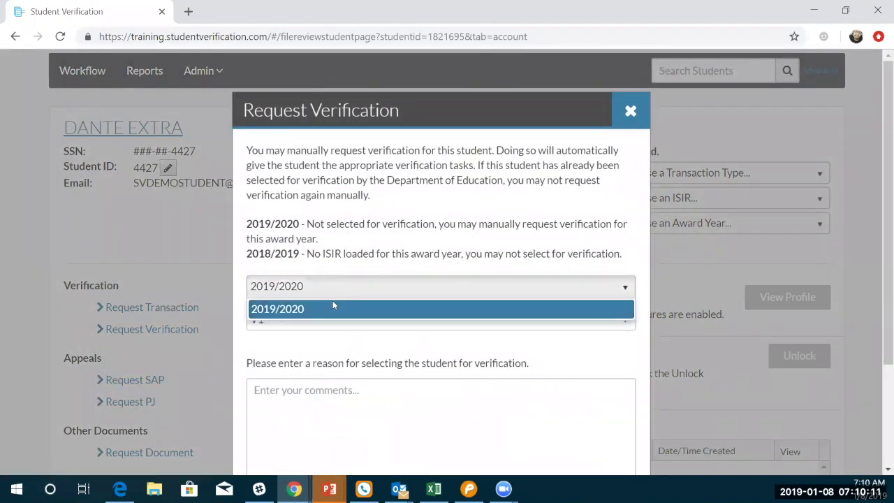
left_click(318, 330)
left_click(311, 326)
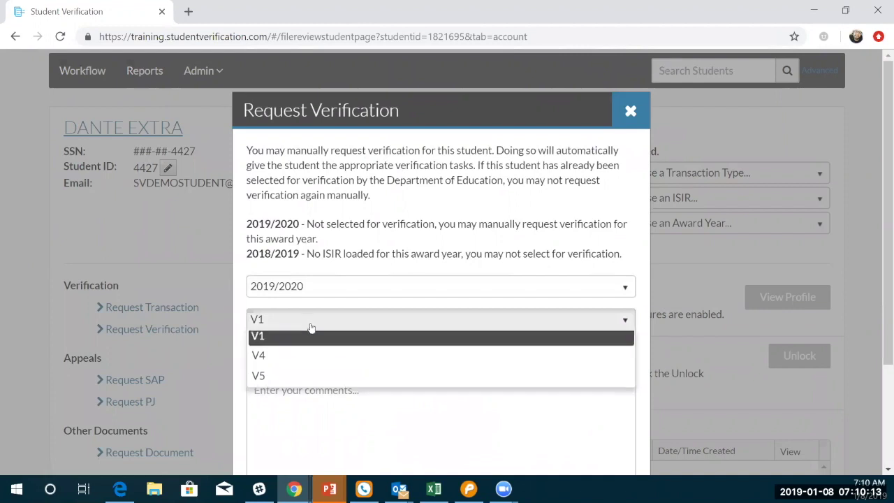
left_click(290, 418)
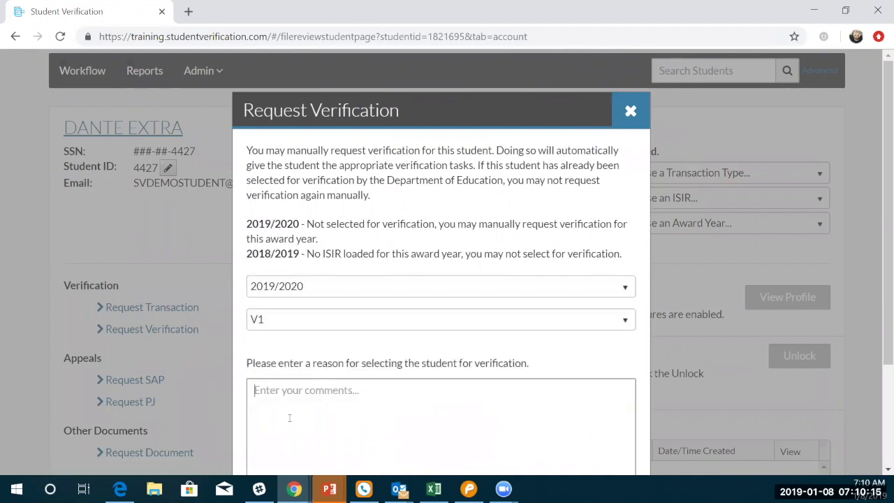
scroll(332, 363, "down", 2)
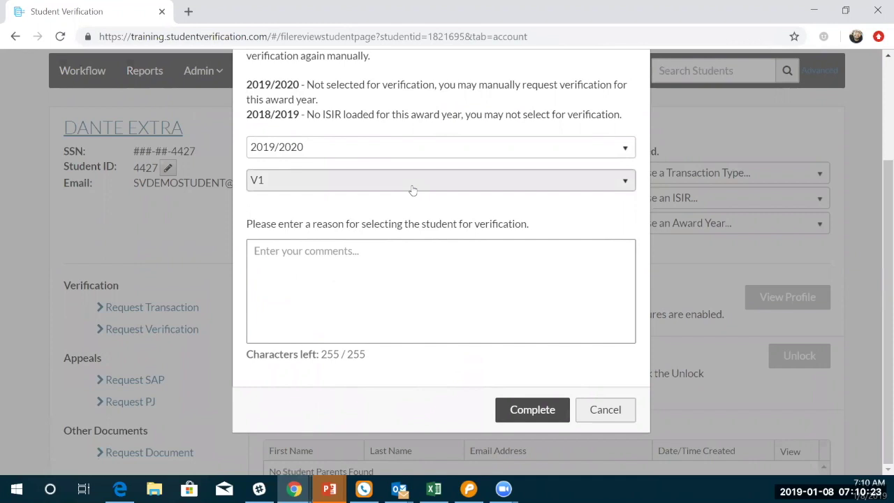
scroll(383, 395, "up", 2)
left_click(389, 395)
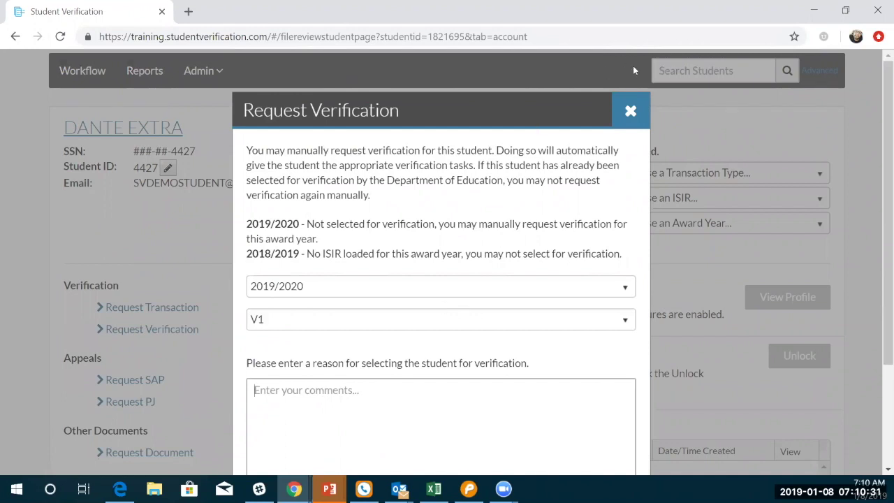
left_click(636, 110)
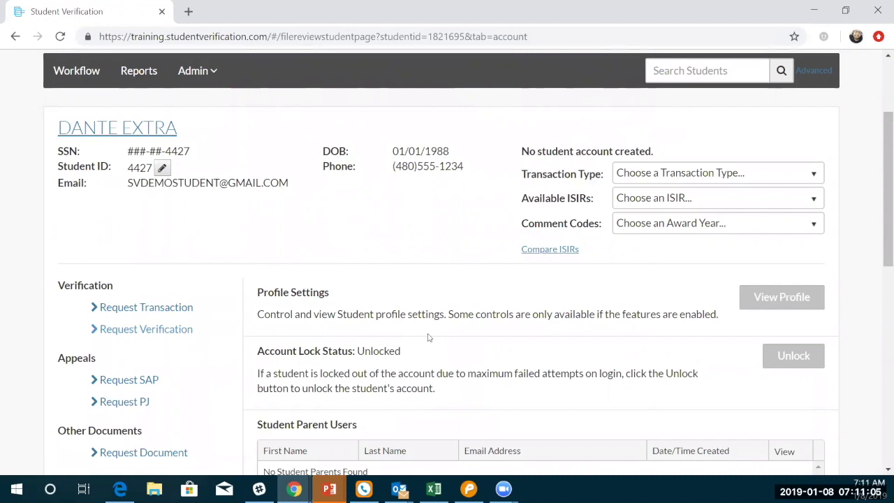
Check the available Transaction Type options on the student's account page without choosing one
scroll(235, 313, "down", 1)
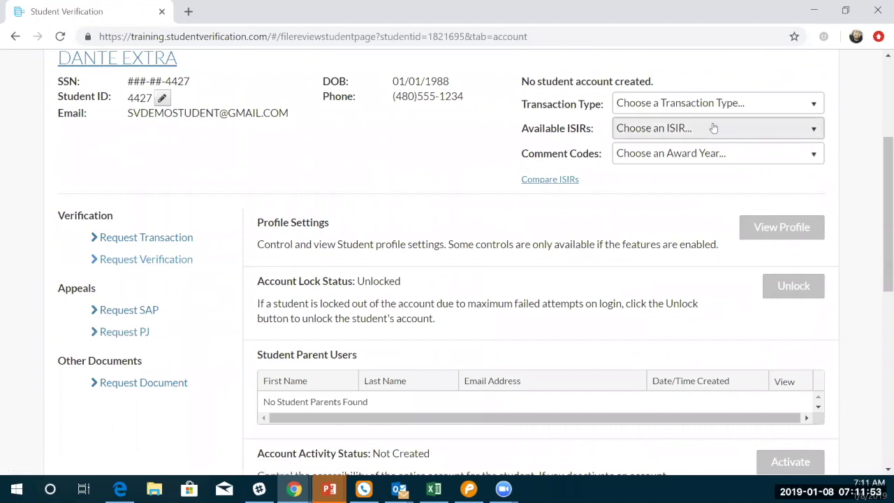
left_click(727, 103)
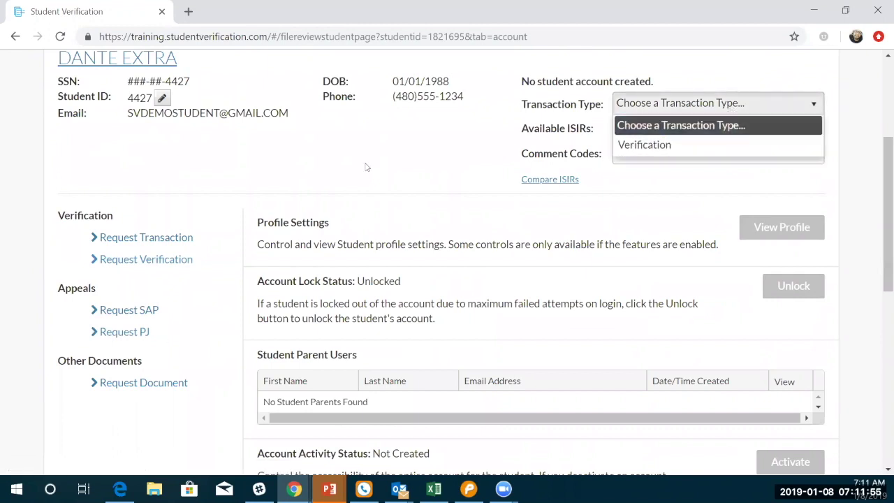
left_click(342, 171)
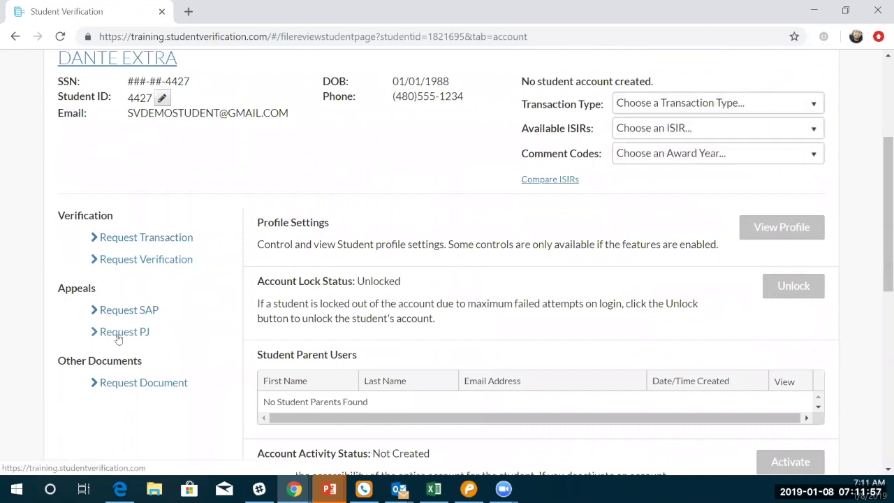
Start a PJ appeal request for award year 2019/2020 and mark it as involving a financial change
left_click(118, 334)
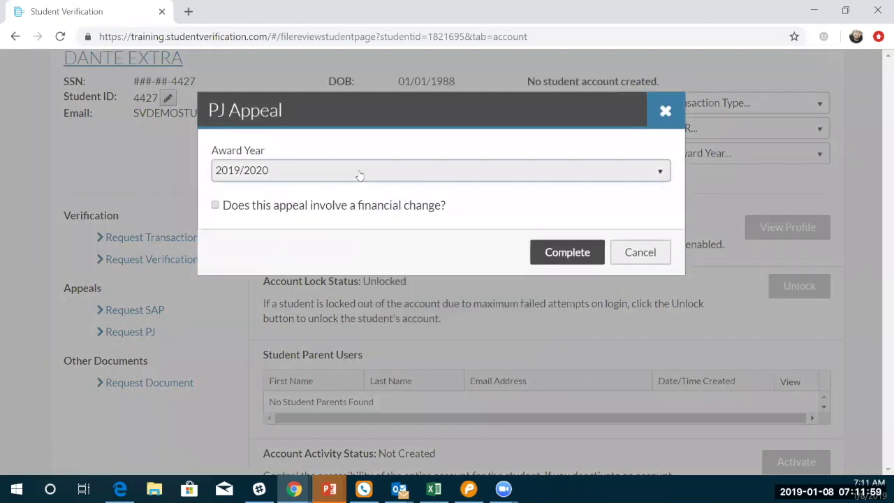
left_click(359, 175)
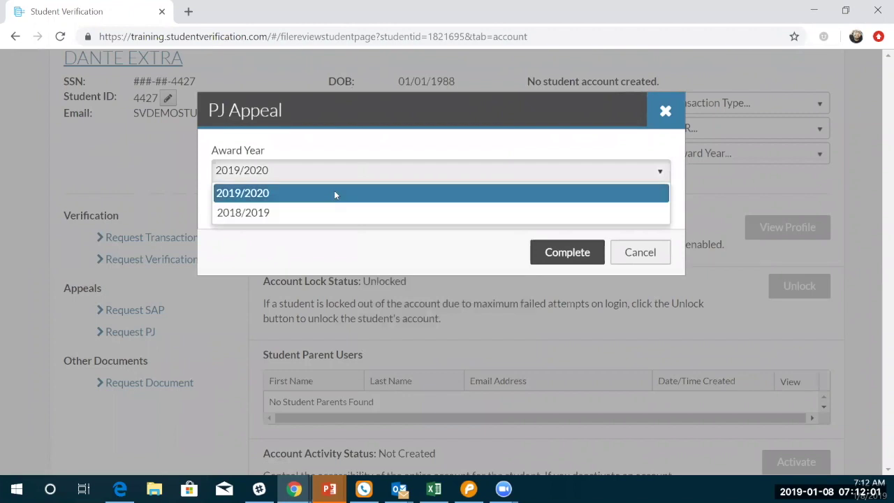
left_click(334, 193)
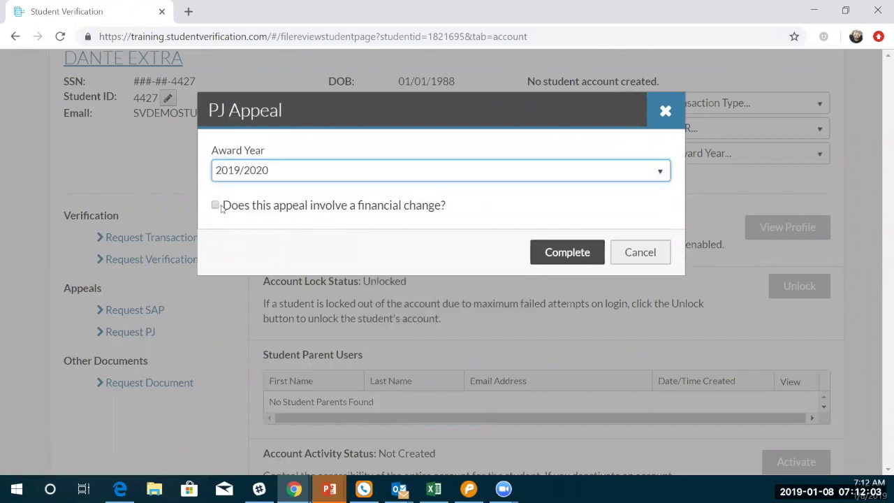
left_click(217, 207)
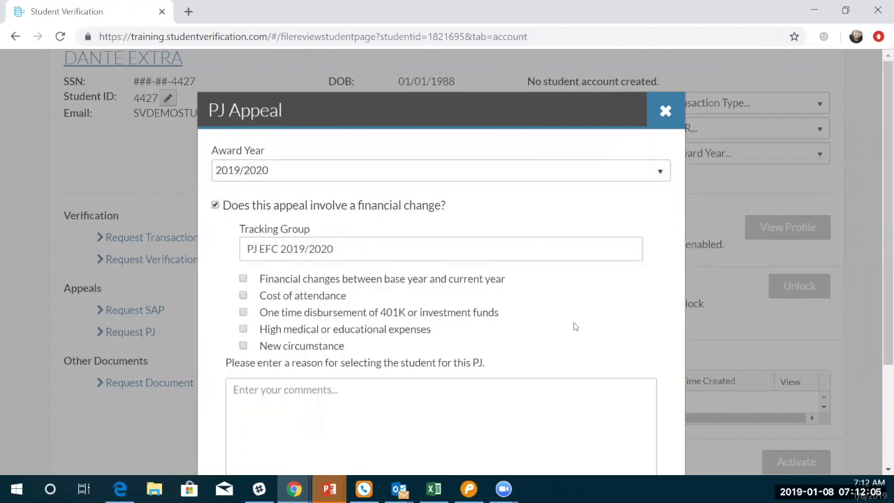
Mark the PJ appeal for High medical or educational expenses and enter "Need Help" as the reason for selecting the student
scroll(575, 327, "down", 1)
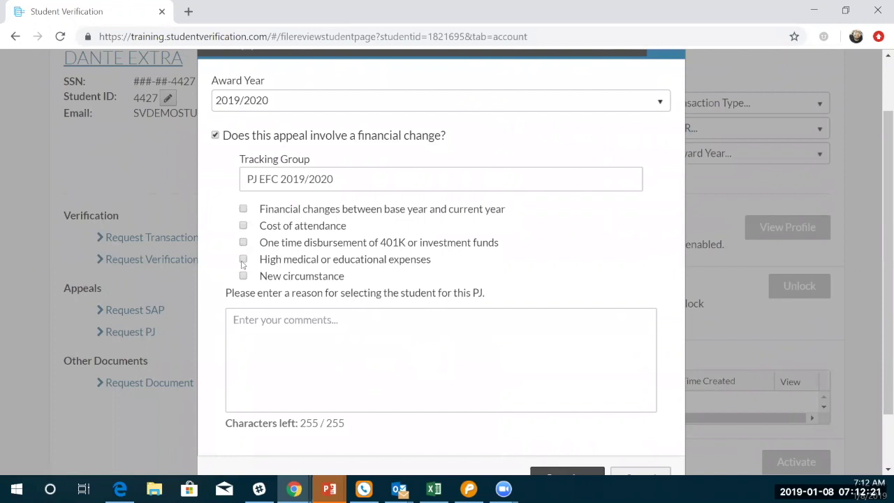
left_click(280, 341)
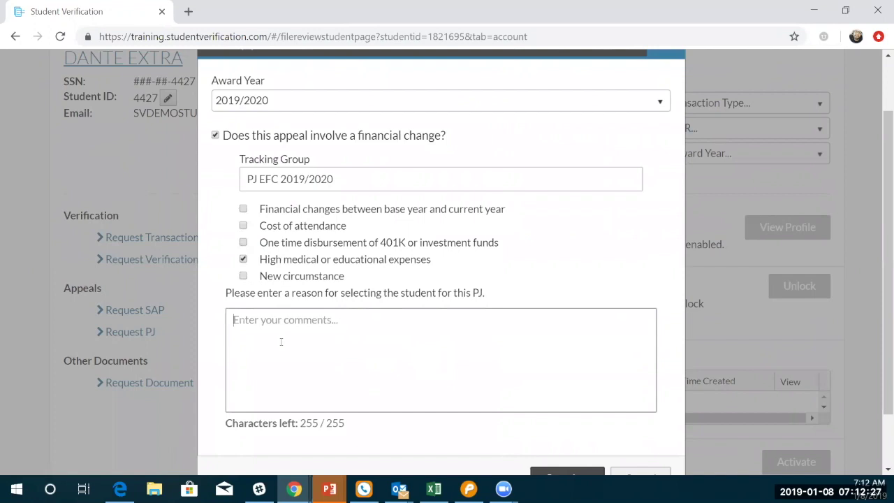
type("Need Hel")
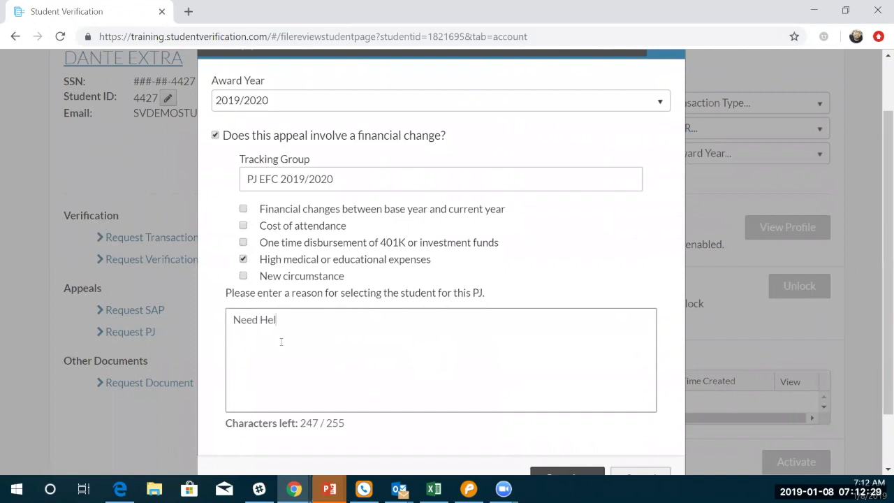
type("p")
Complete and confirm the PJ appeal, and check the student's Transaction Type options without choosing one
scroll(281, 342, "down", 1)
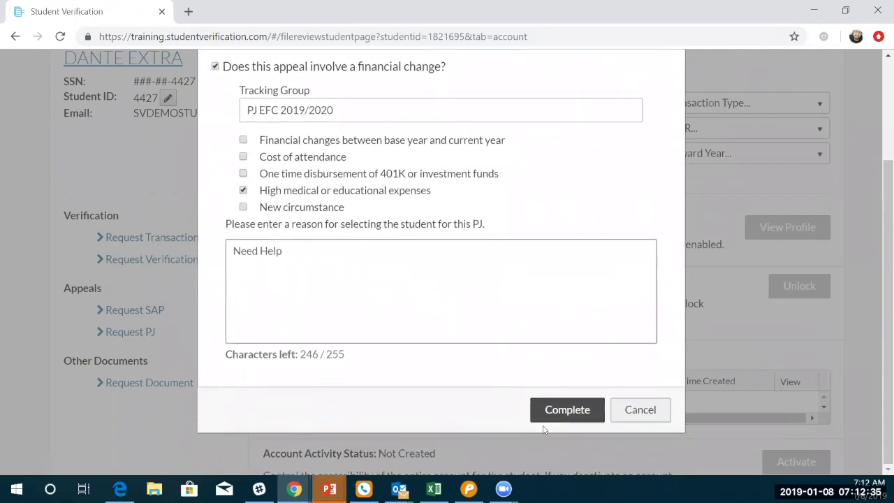
left_click(563, 415)
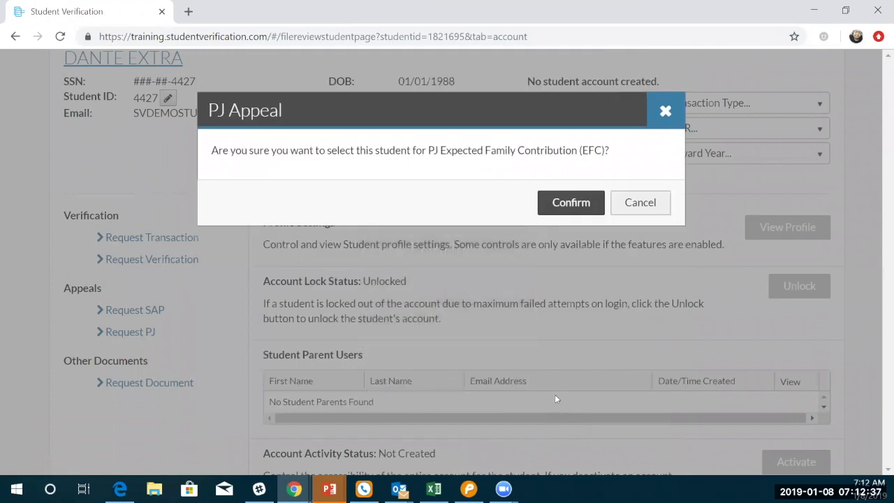
left_click(574, 202)
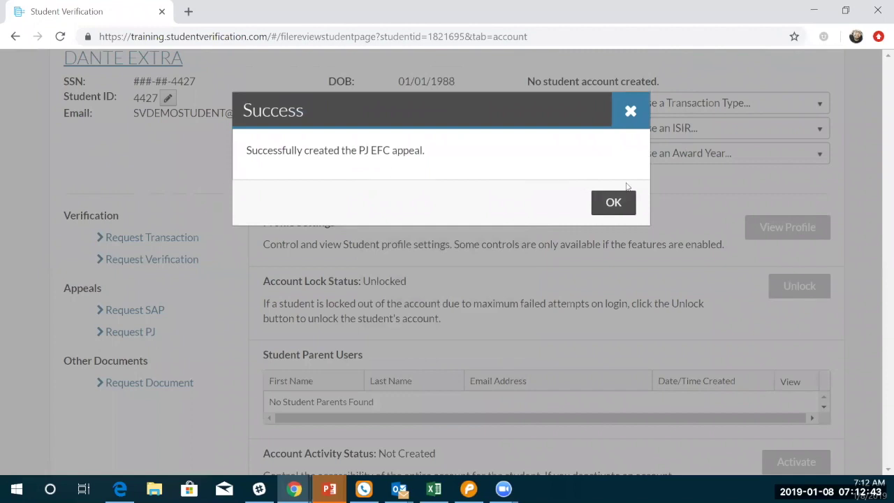
left_click(624, 128)
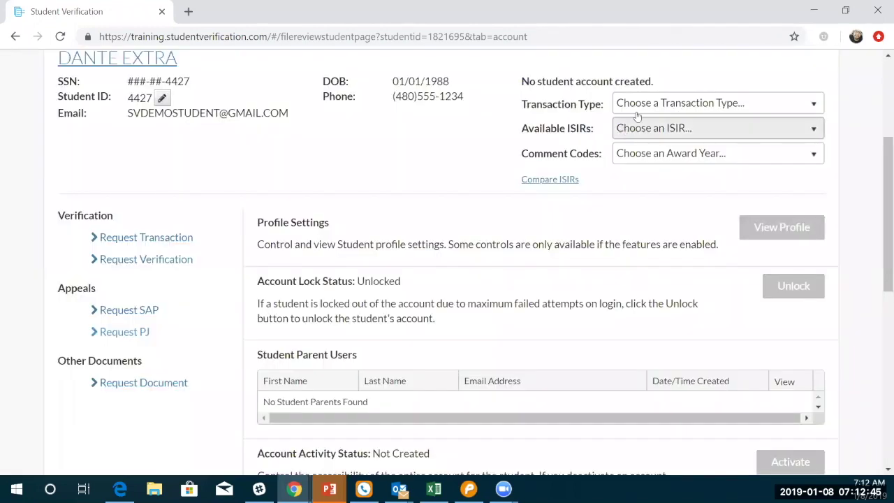
left_click(669, 104)
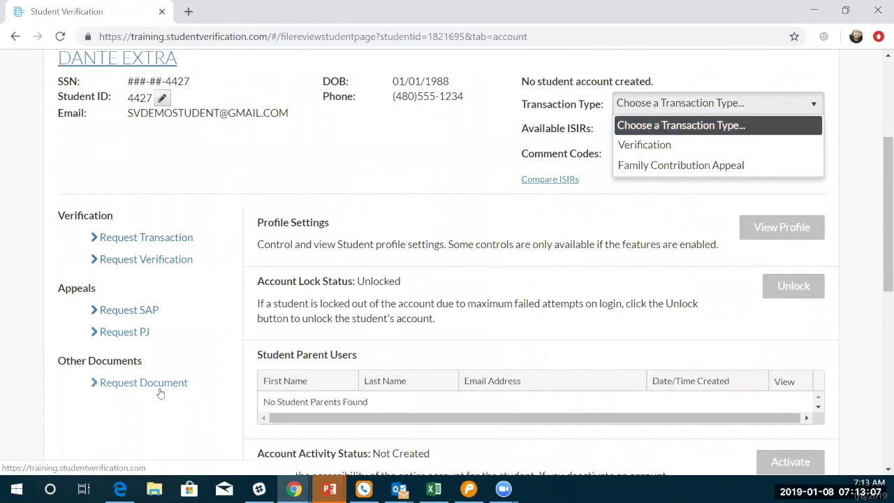
left_click(485, 310)
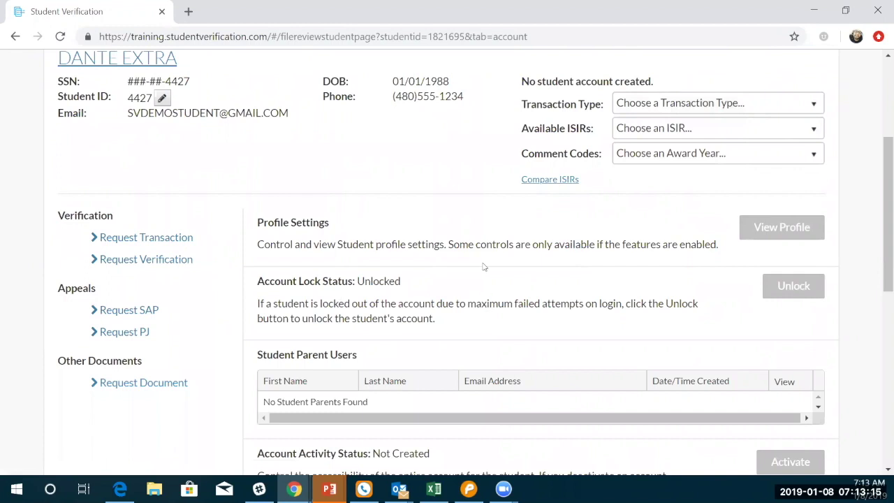
Search for students by the demo last name and open the account page of the student whose account status is Created
scroll(484, 266, "up", 2)
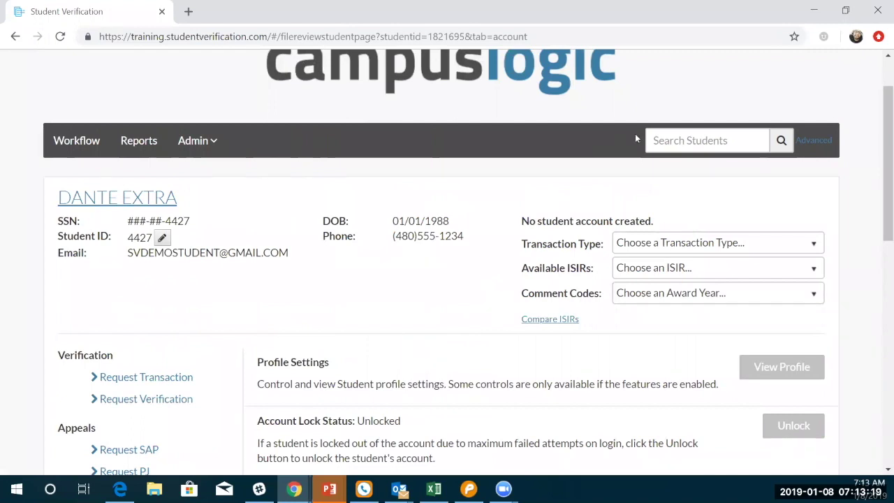
left_click(663, 145)
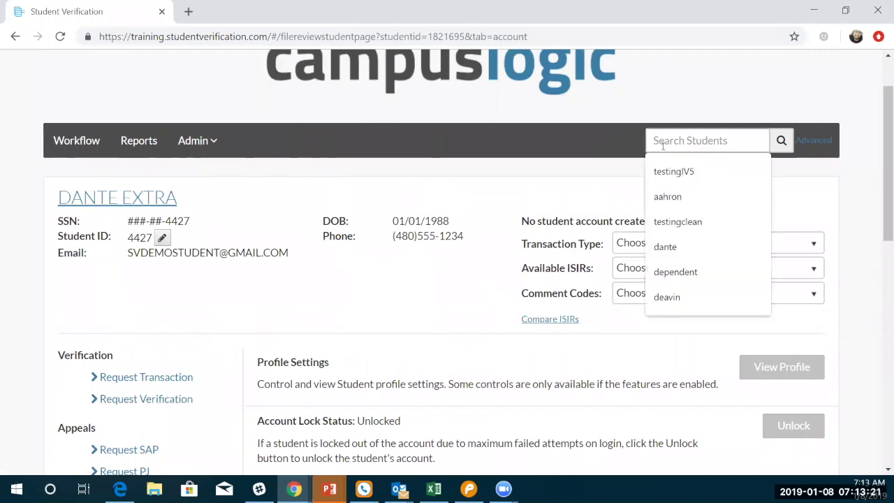
type("Studen")
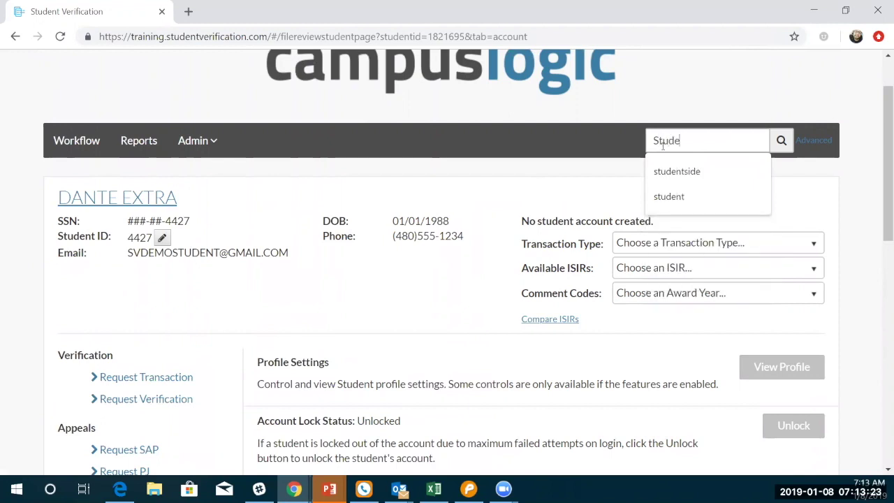
left_click(729, 180)
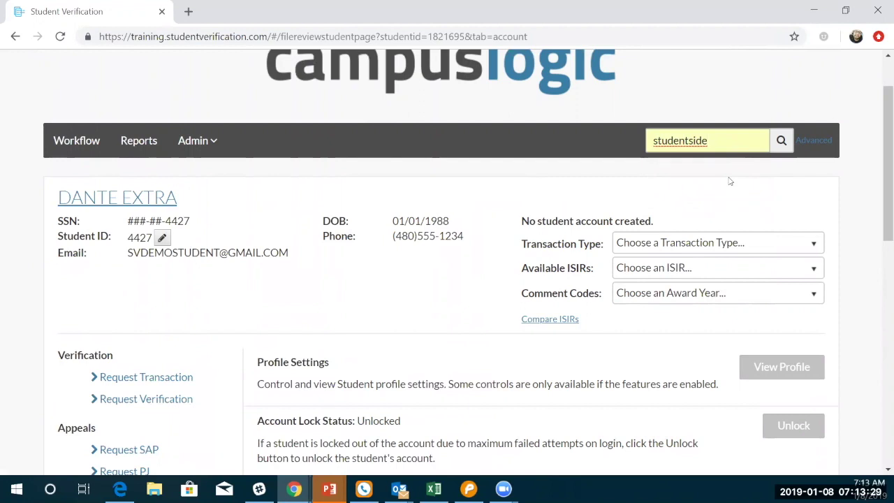
key("Return")
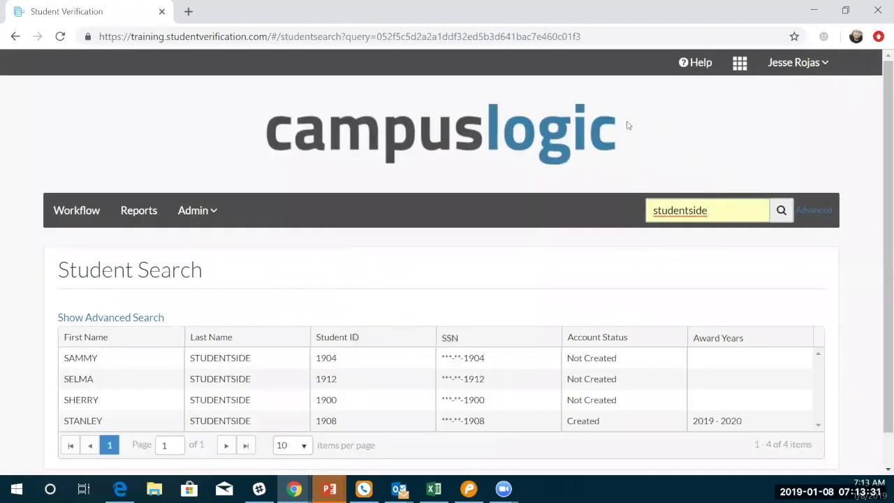
left_click(340, 427)
left_click(370, 426)
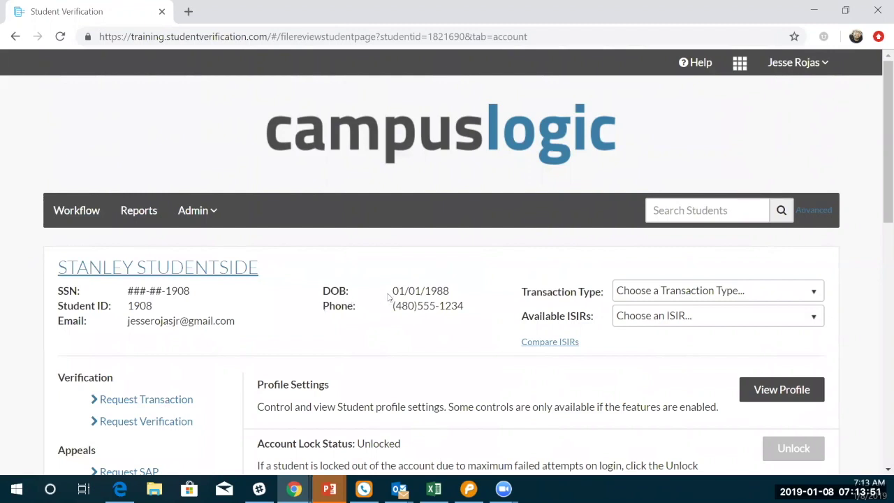
Check the student's Transaction Type options, and look through the 2019-2020 (1) ISIR document before closing it
left_click(626, 289)
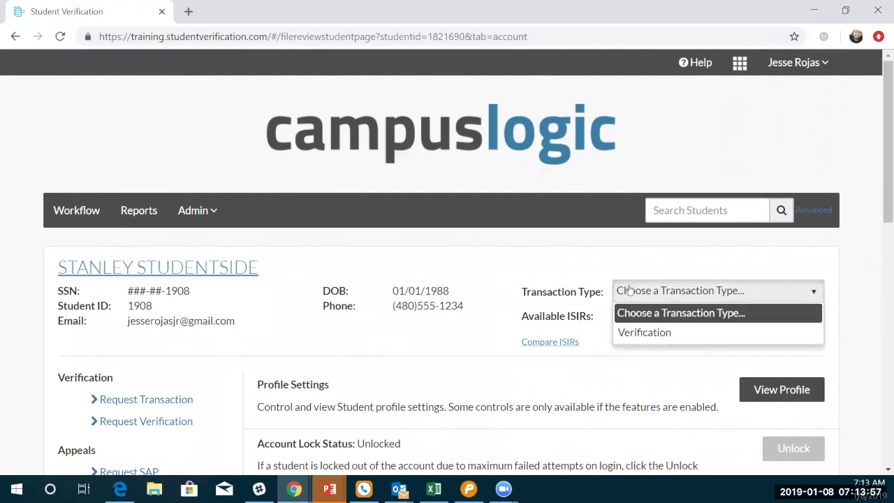
left_click(589, 330)
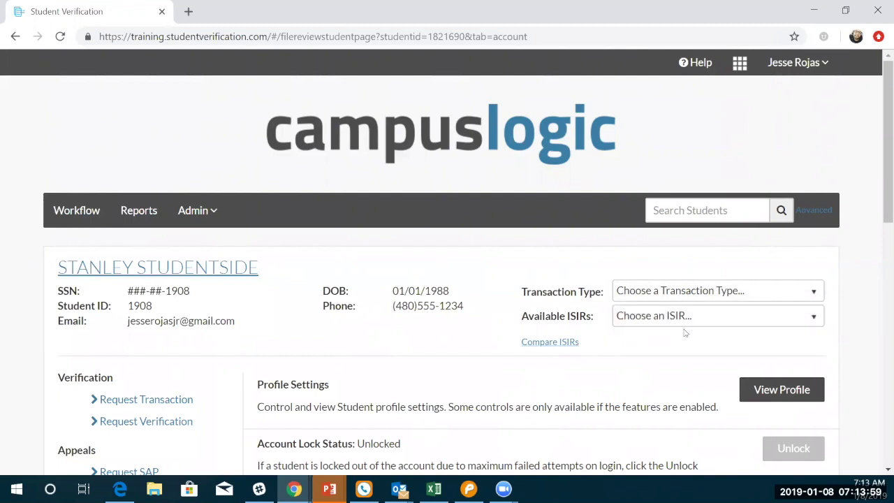
left_click(687, 325)
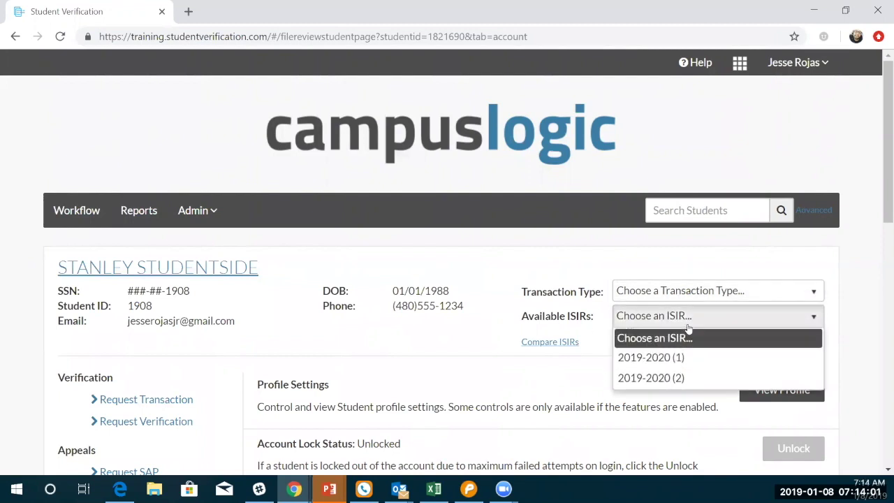
left_click(700, 358)
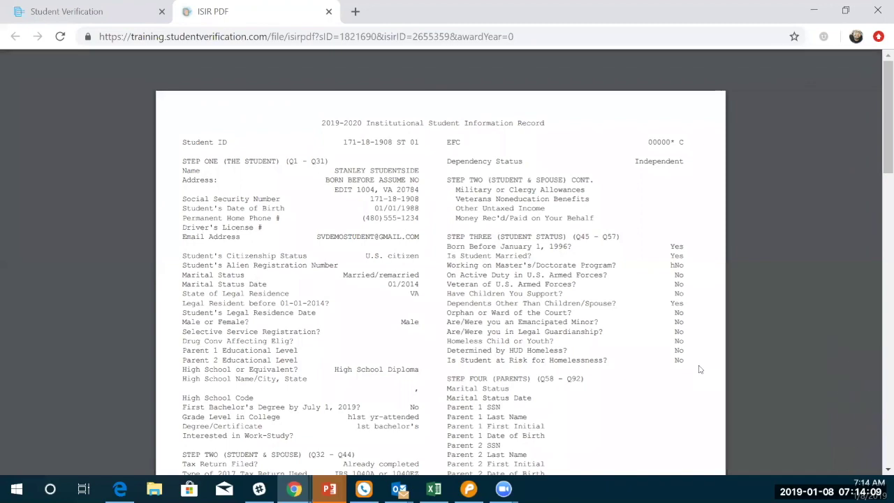
scroll(707, 334, "down", 8)
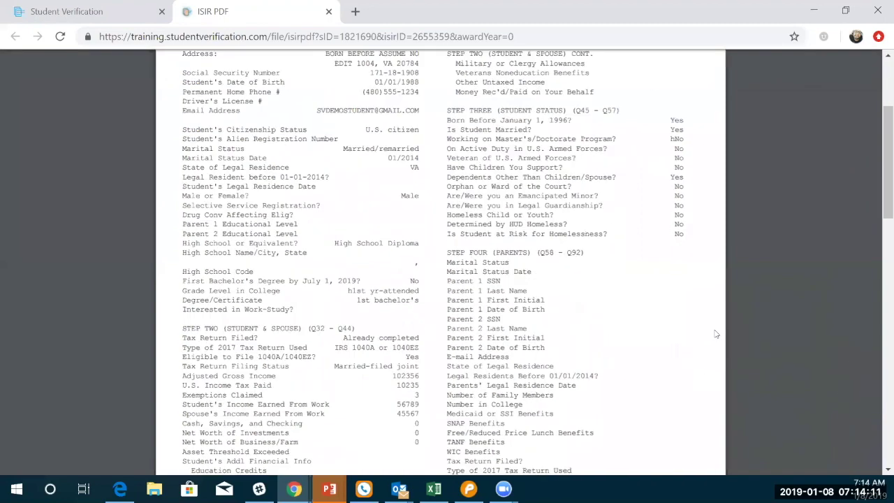
scroll(715, 334, "down", 9)
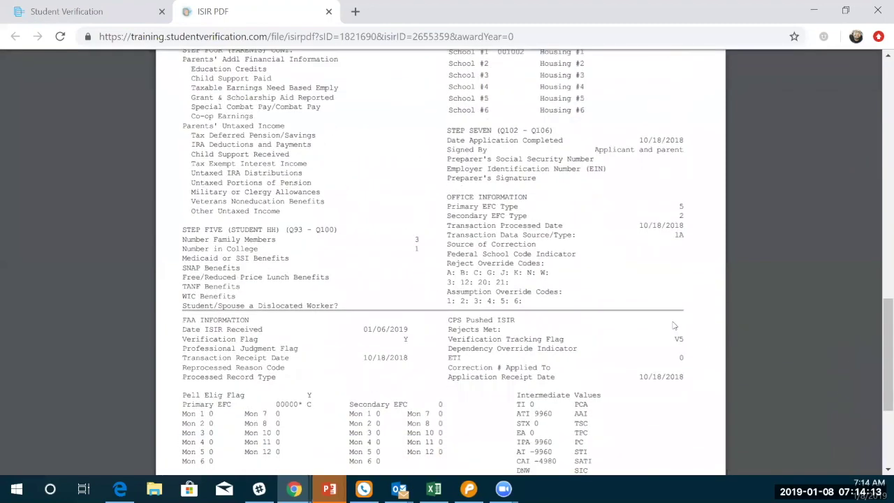
left_click(329, 12)
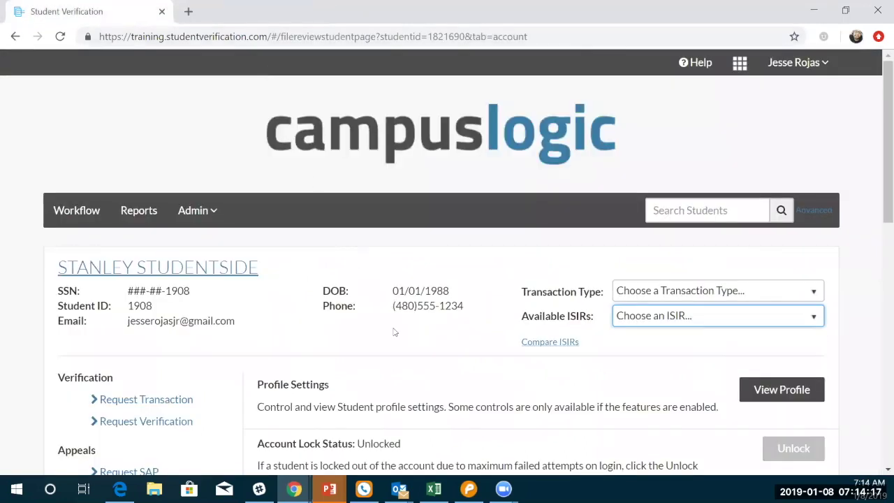
Set up an ISIR comparison for the student between 2019-2020 (1) and 2019-2020 (2)
left_click(562, 343)
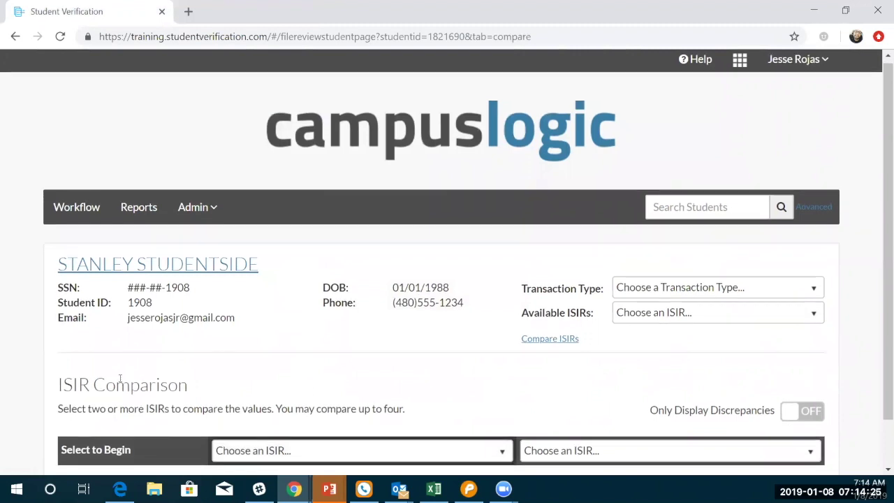
scroll(120, 381, "down", 1)
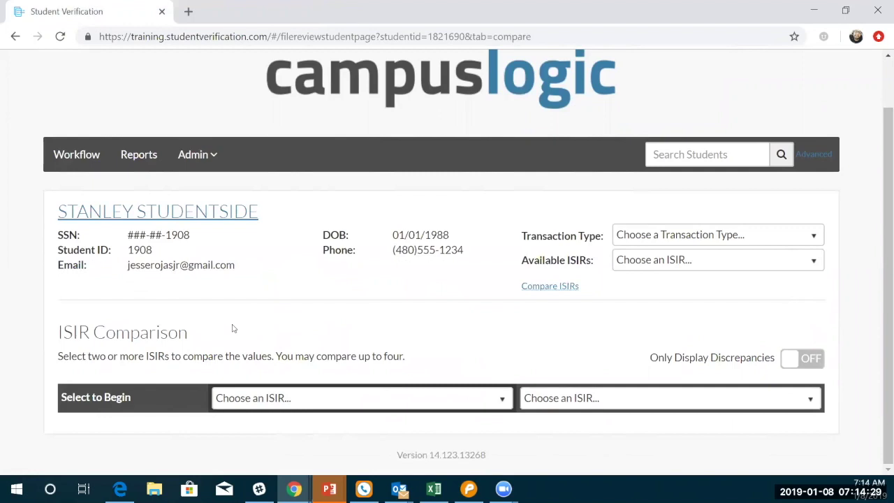
left_click(503, 398)
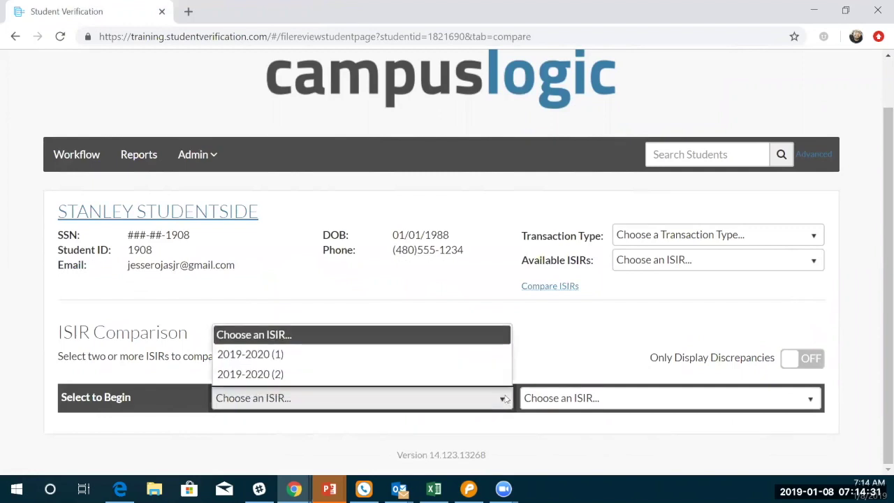
left_click(467, 355)
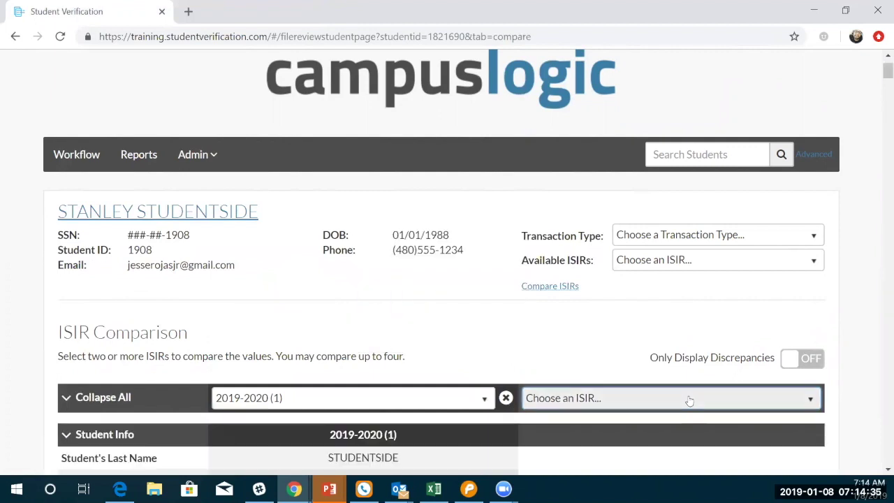
left_click(688, 399)
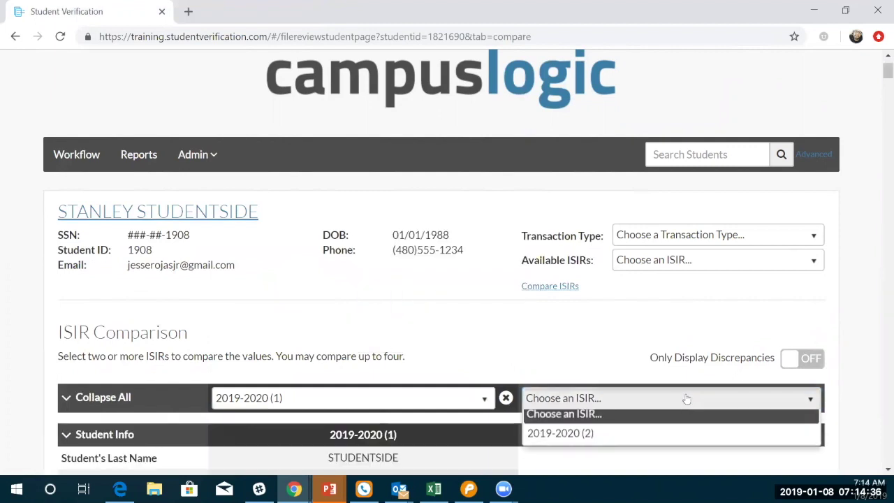
left_click(635, 441)
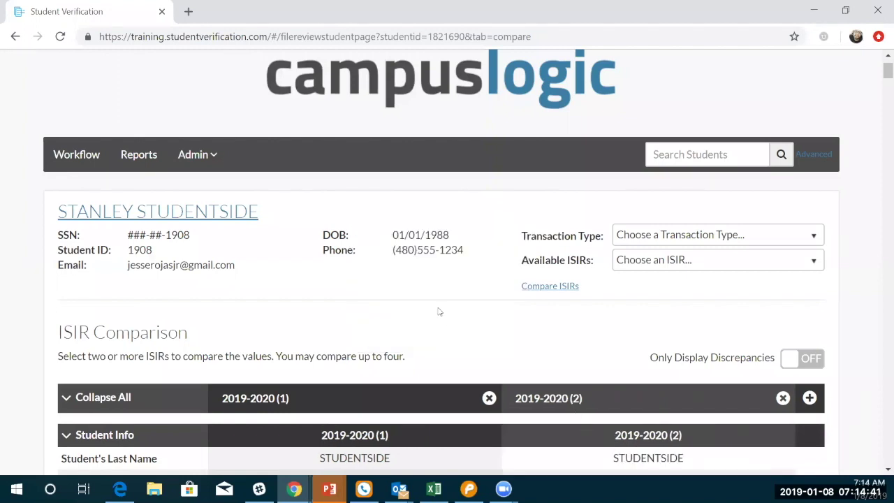
Try to add a third ISIR to the comparison and remove the extra column
scroll(439, 314, "down", 3)
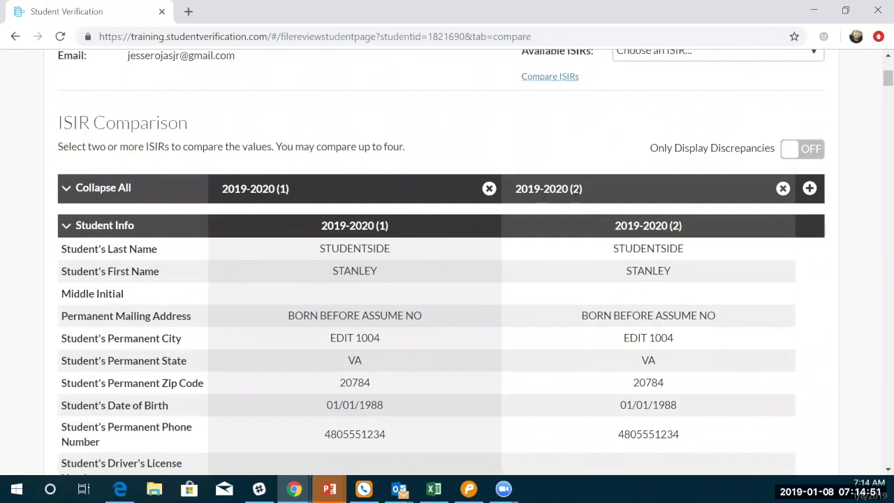
left_click(810, 188)
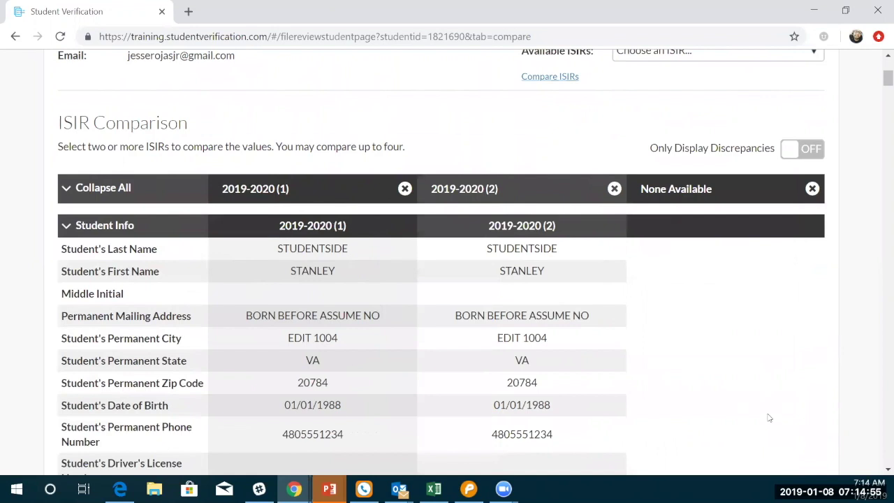
left_click(813, 190)
Look through the ISIR comparison from Student Info through tax information and Dependency Status to the parent fields for discrepancies
scroll(629, 327, "down", 2)
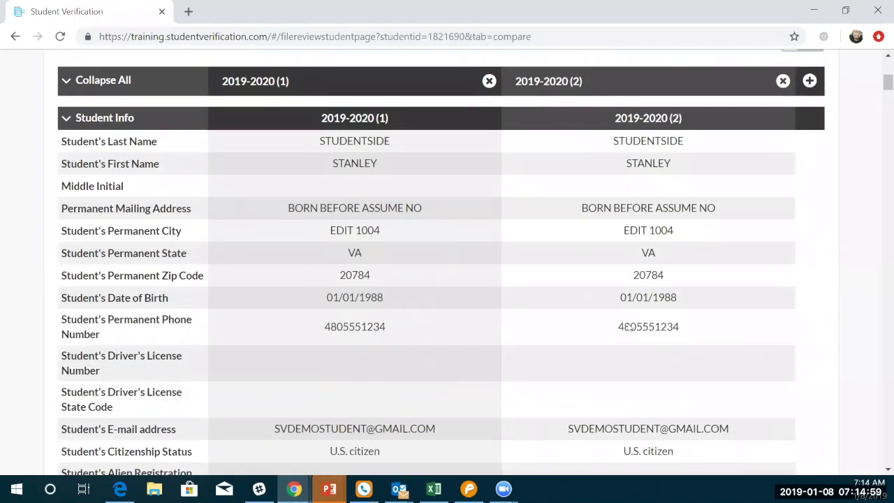
scroll(629, 327, "down", 8)
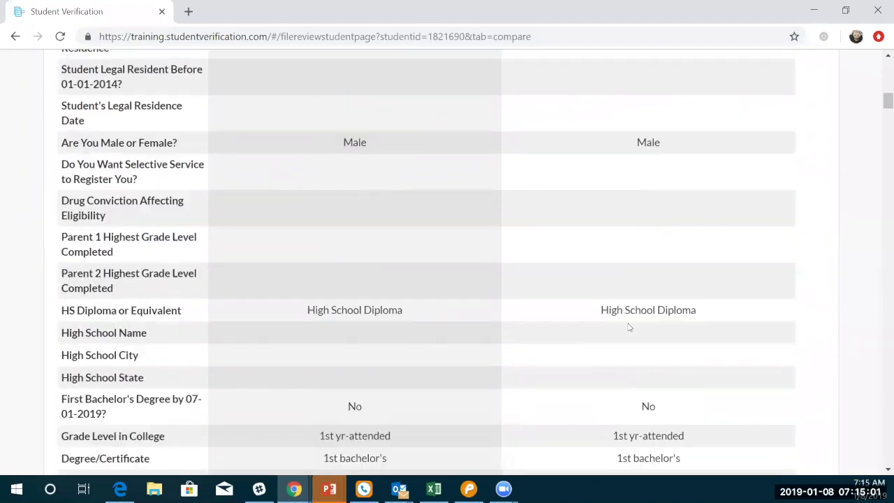
scroll(629, 327, "down", 7)
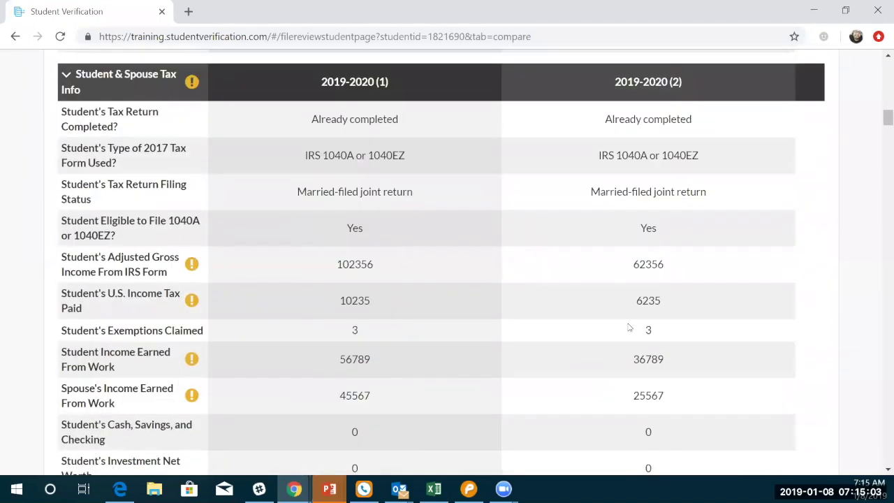
scroll(629, 327, "down", 14)
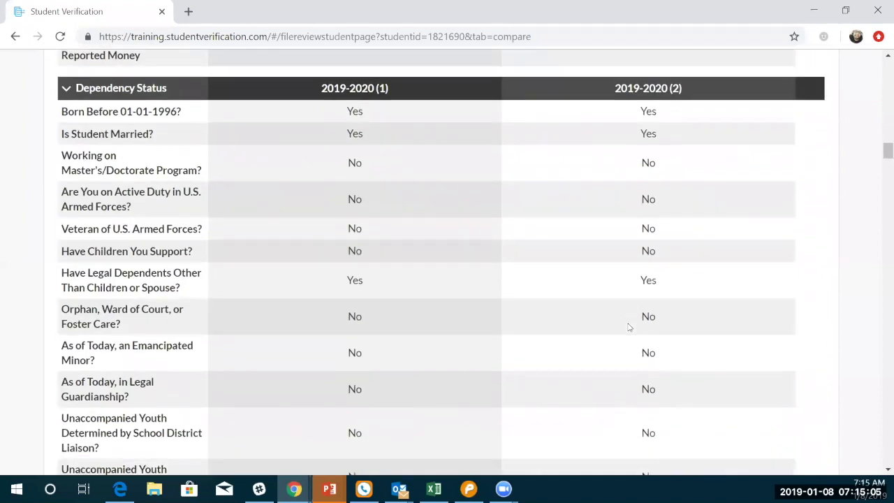
scroll(629, 327, "down", 5)
scroll(628, 327, "down", 6)
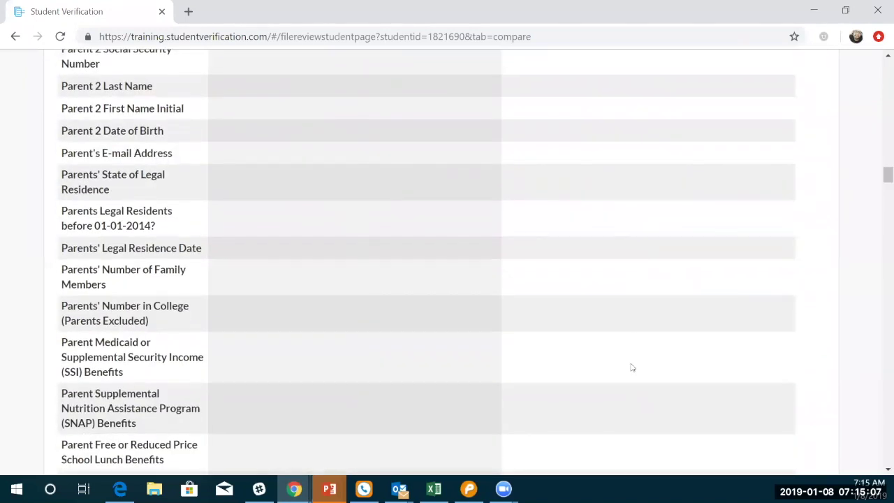
Limit the ISIR comparison to discrepancies only and review the differing tax and household values
scroll(631, 367, "down", 11)
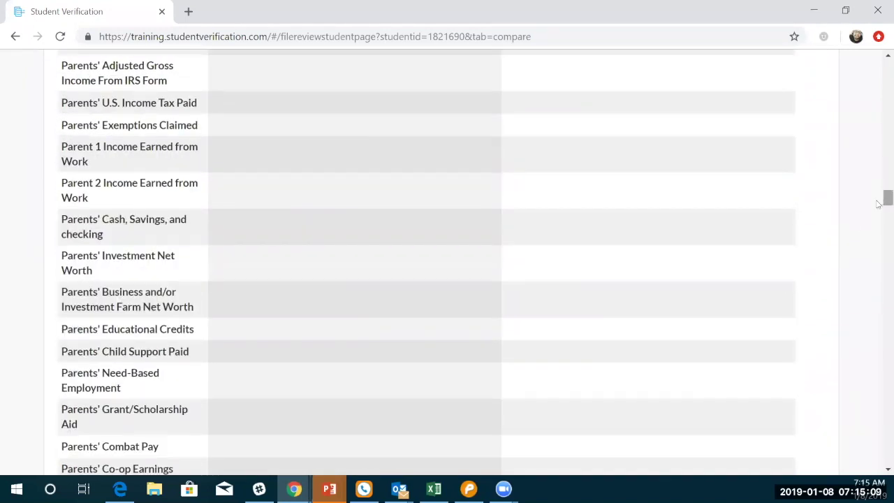
scroll(874, 269, "up", 8)
scroll(872, 271, "up", 20)
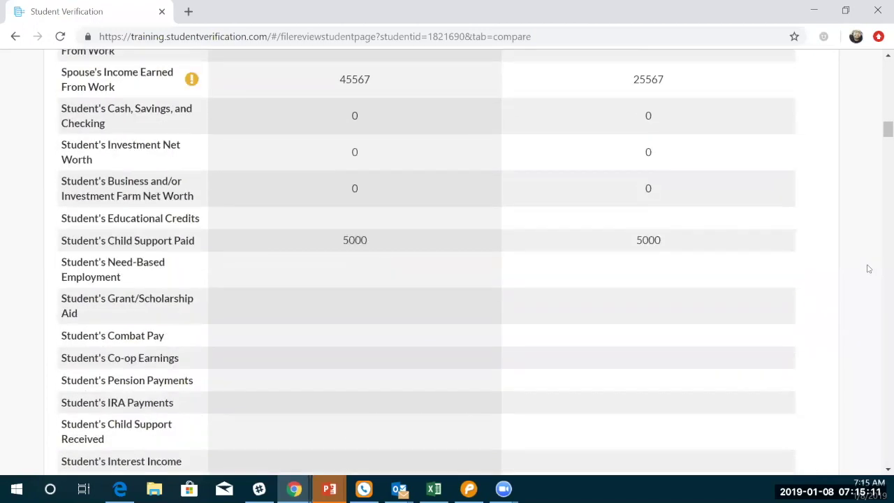
scroll(870, 266, "up", 3)
scroll(867, 269, "down", 2)
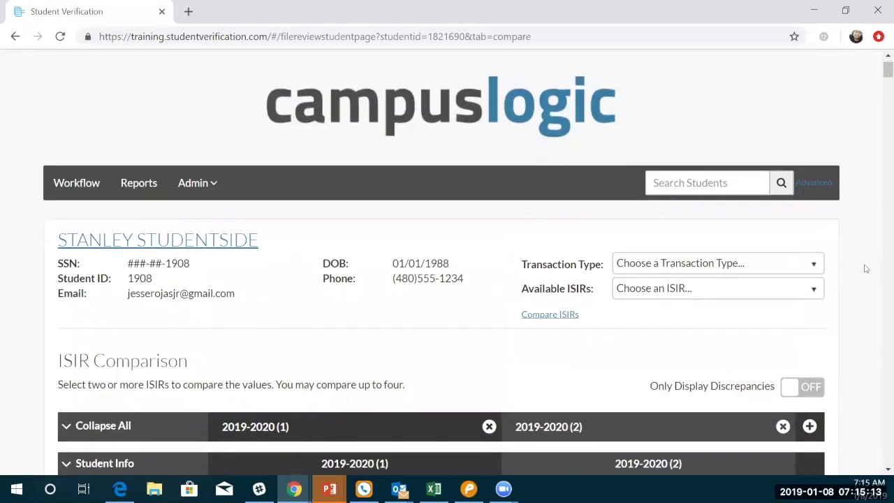
left_click(792, 278)
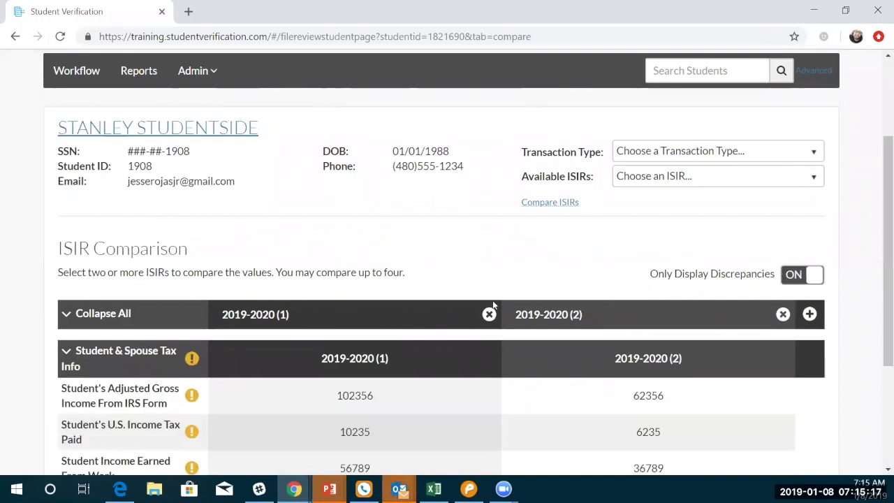
scroll(493, 305, "down", 1)
scroll(494, 304, "down", 1)
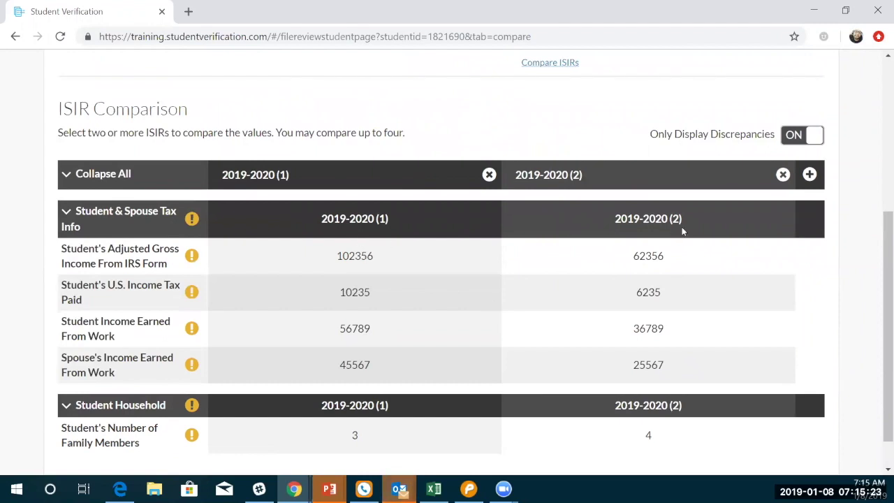
scroll(579, 282, "down", 1)
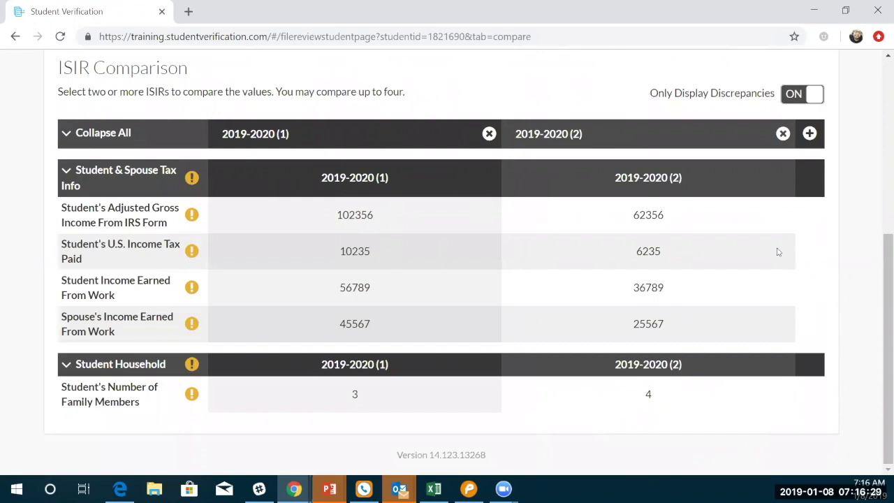
Leave the ISIR comparison and open the student's account page
scroll(832, 255, "up", 2)
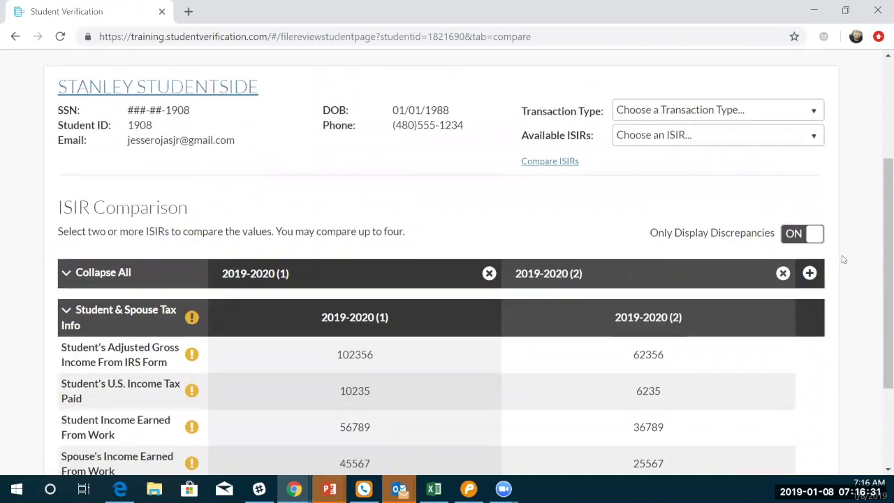
scroll(843, 259, "up", 1)
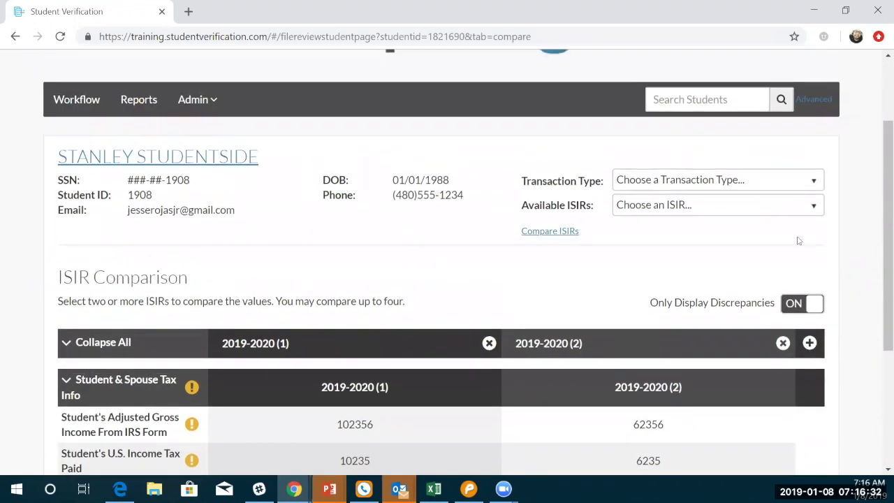
left_click(239, 160)
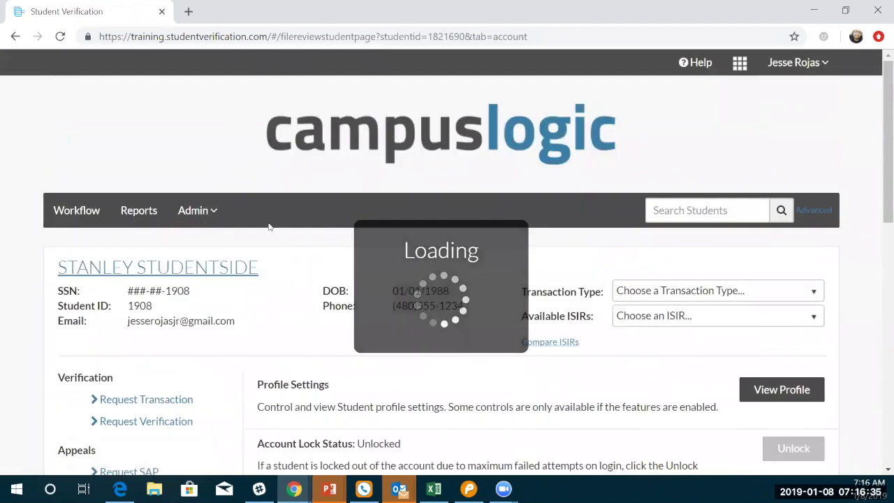
scroll(276, 264, "down", 2)
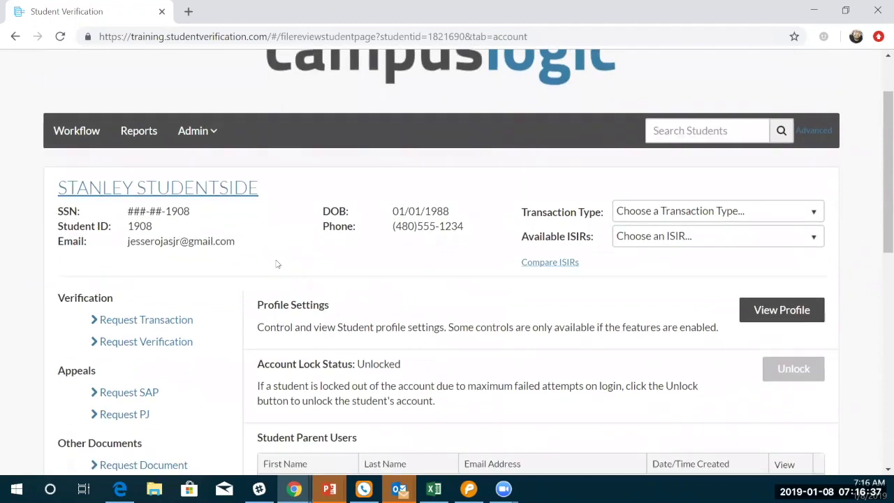
View the student's profile details and communication subscriptions, and return to the account page
left_click(800, 251)
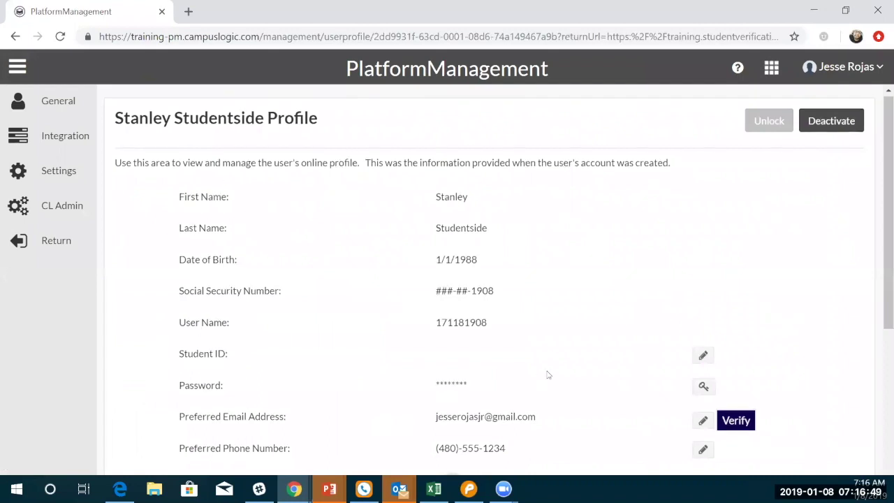
scroll(548, 375, "down", 2)
scroll(548, 375, "down", 2)
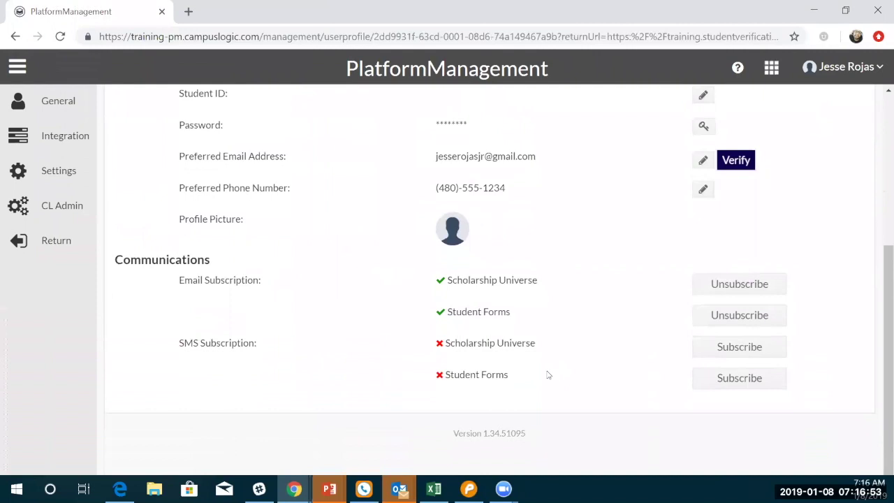
scroll(549, 375, "up", 4)
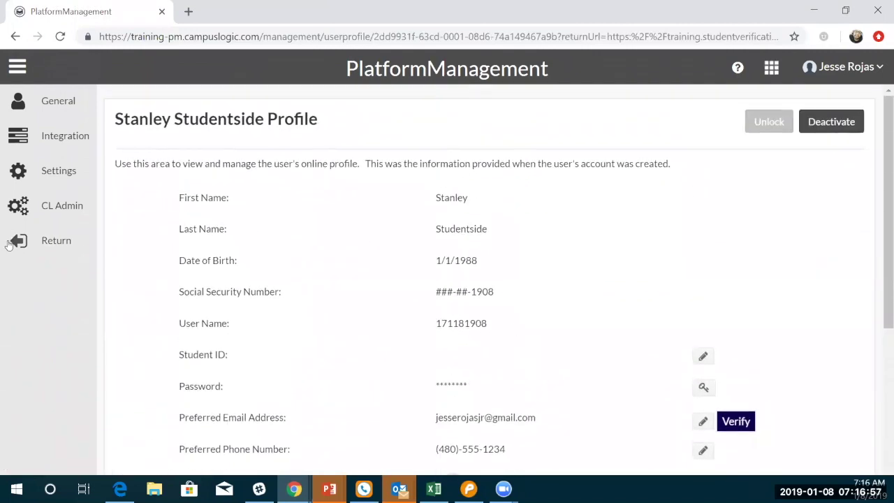
left_click(36, 242)
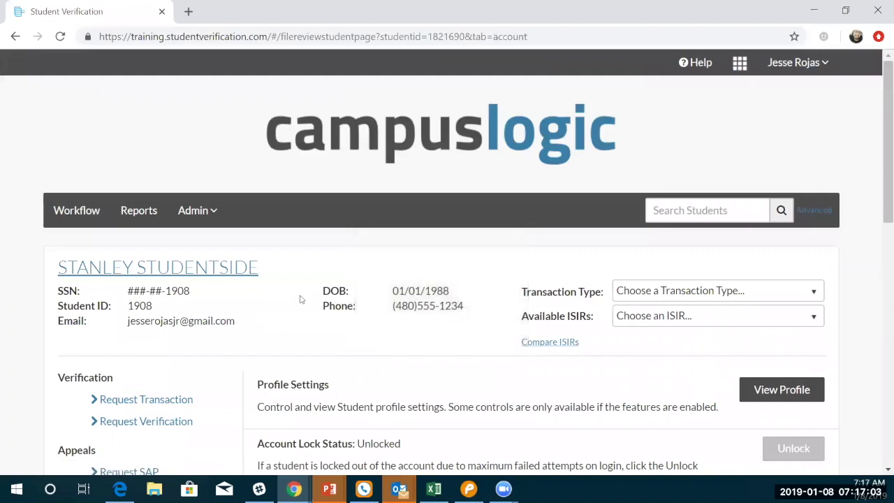
Look through the student's account lock status, parent users, activity status and the Account Activity log
scroll(303, 299, "down", 2)
scroll(303, 299, "down", 1)
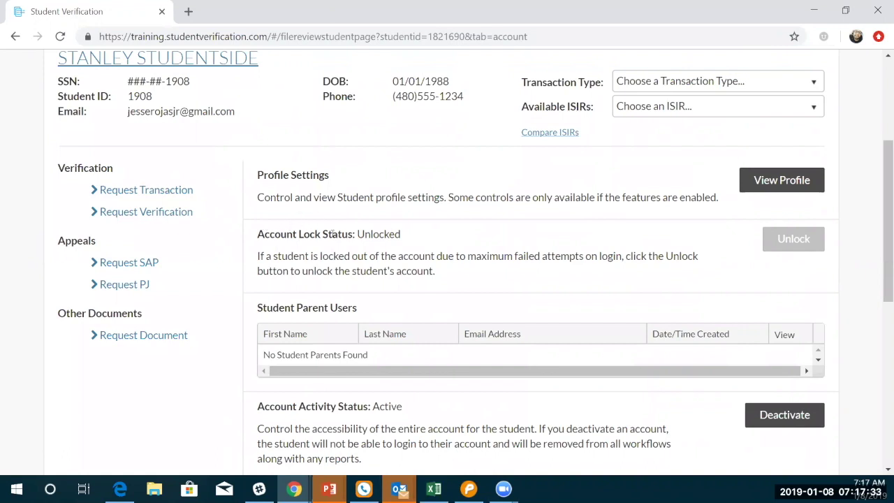
scroll(319, 230, "down", 1)
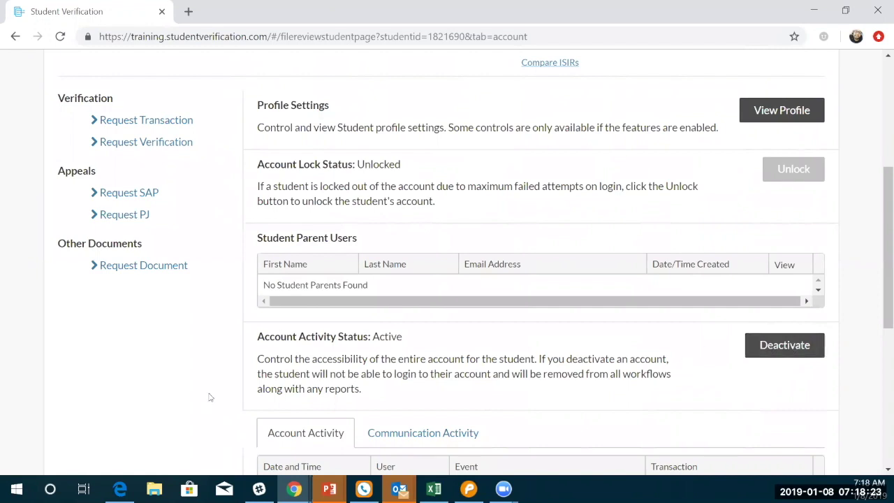
scroll(210, 397, "down", 4)
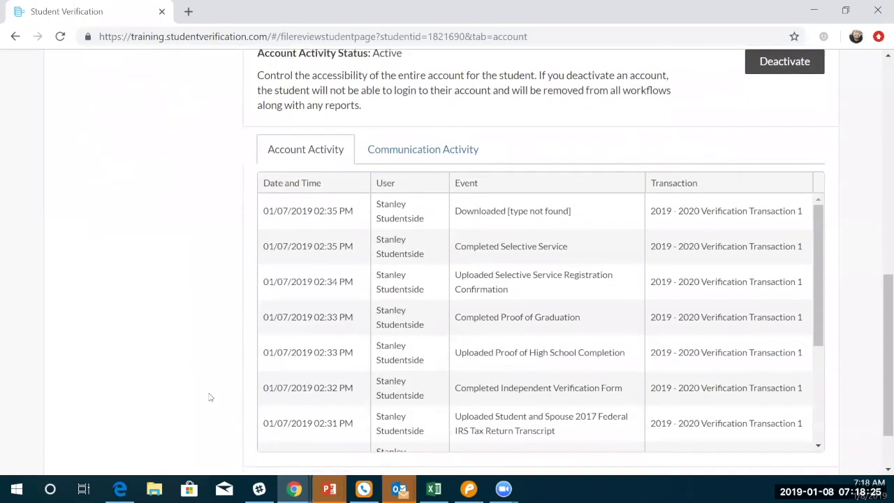
scroll(210, 397, "down", 1)
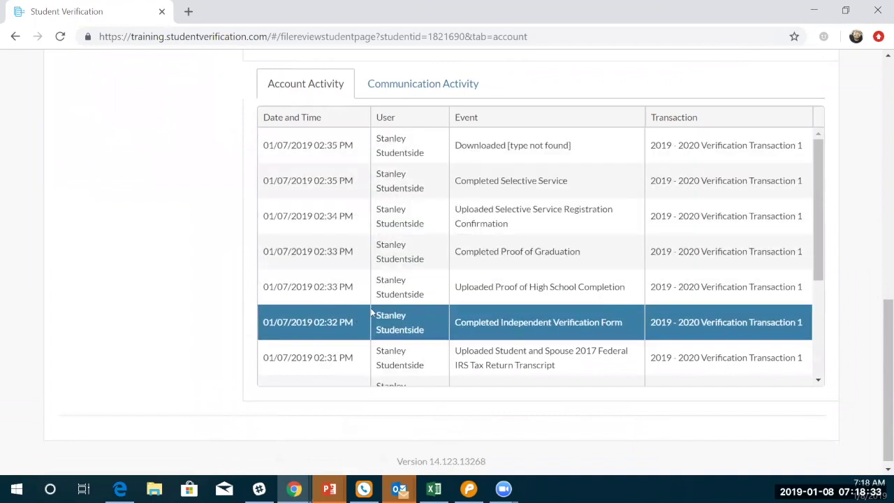
scroll(371, 313, "down", 1)
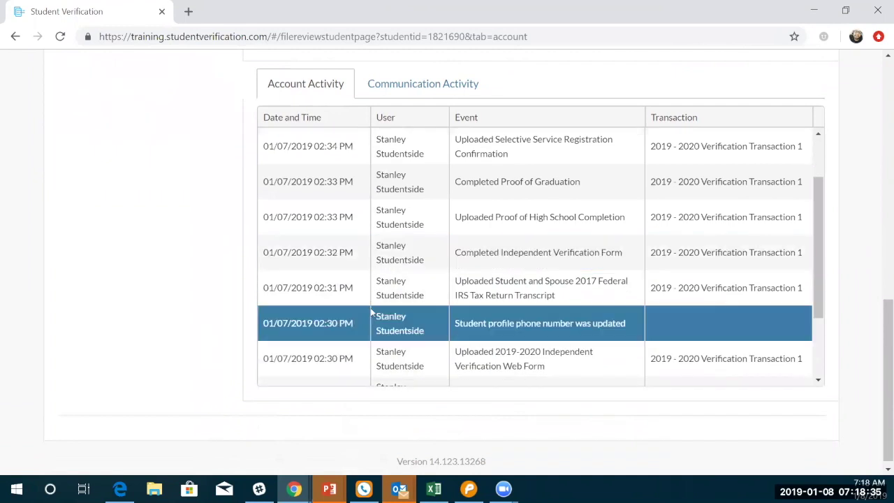
scroll(372, 313, "down", 1)
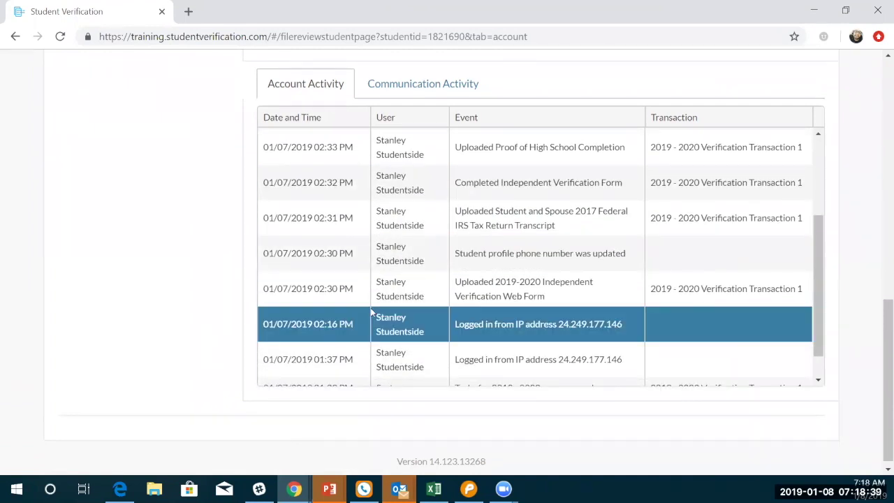
scroll(372, 313, "down", 1)
scroll(372, 313, "up", 2)
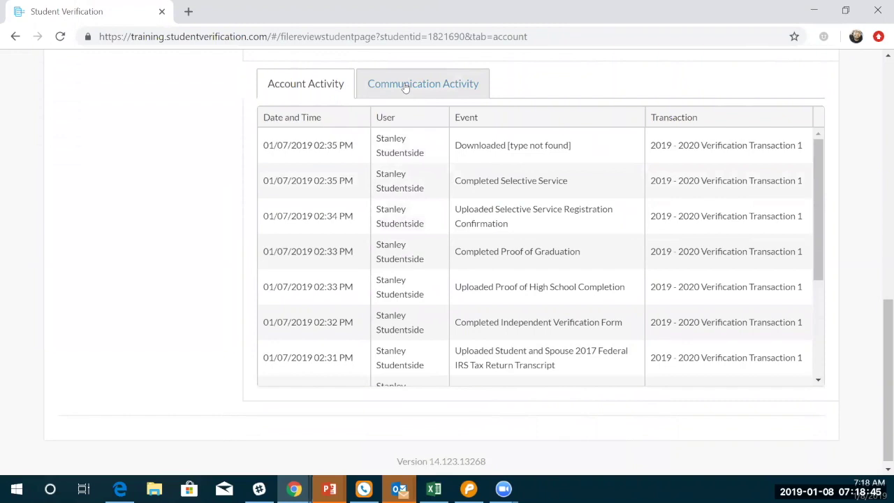
Check the student's Communication Activity and read the account creation email before closing it
left_click(405, 85)
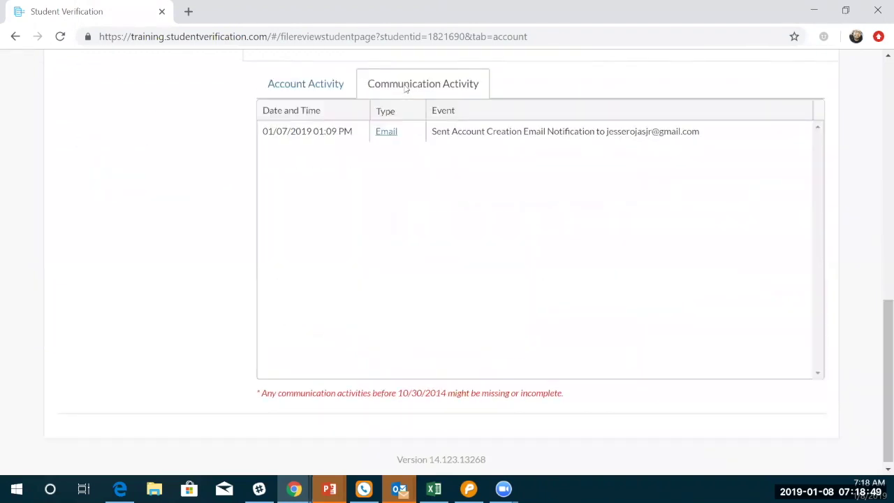
left_click(387, 132)
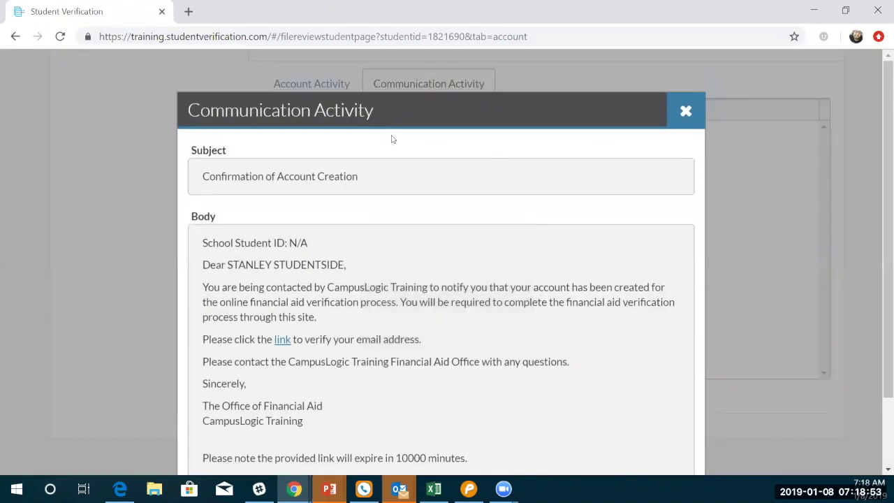
left_click(686, 112)
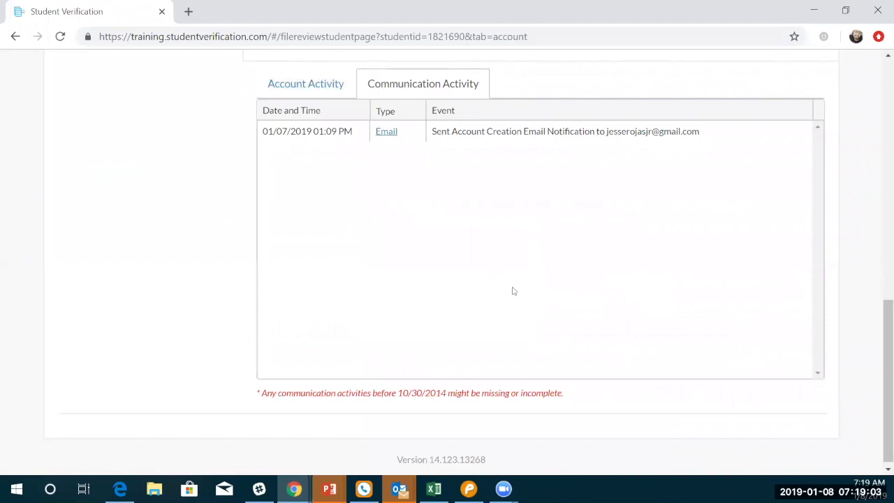
Set the student's Transaction Type to Verification to open the verification transaction
scroll(513, 292, "up", 5)
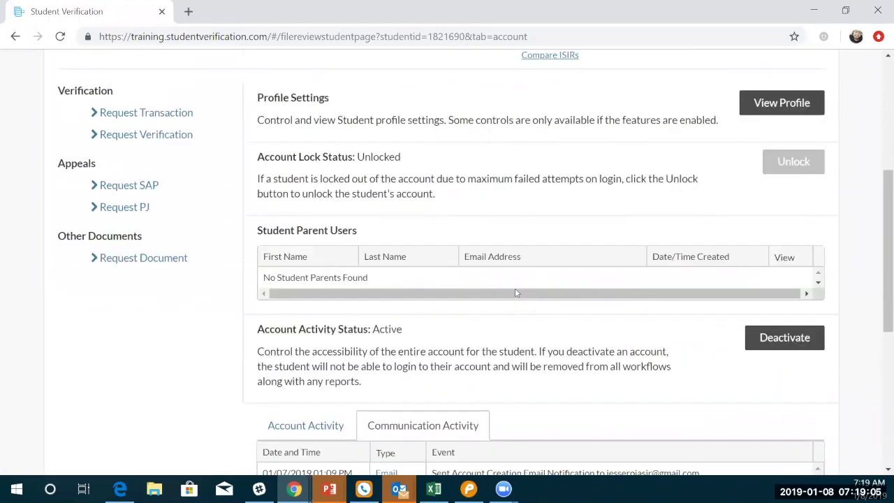
scroll(516, 293, "up", 4)
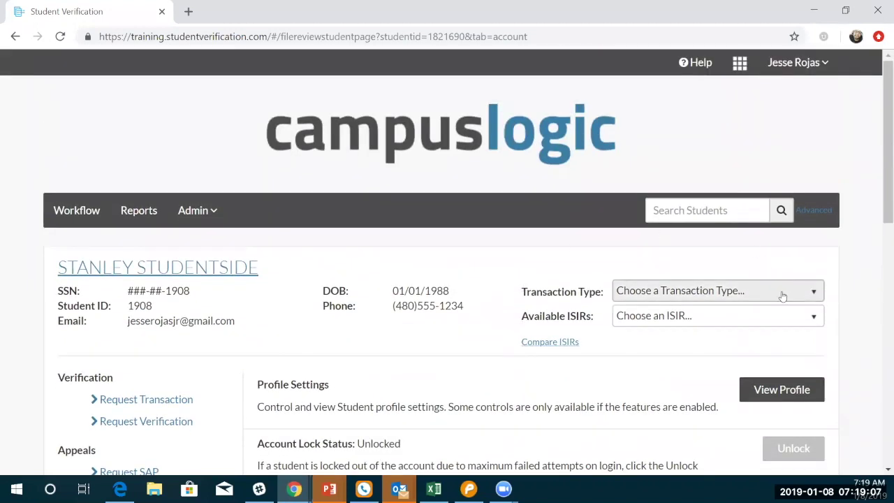
left_click(783, 296)
left_click(750, 332)
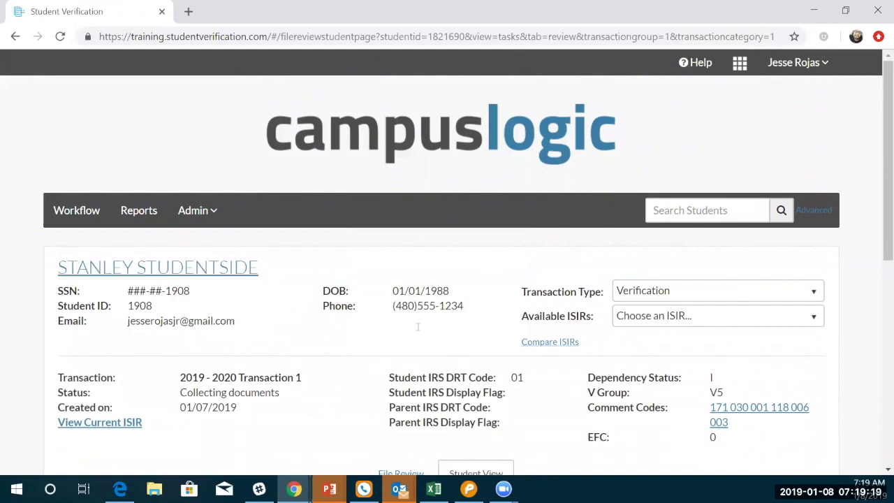
scroll(430, 336, "down", 2)
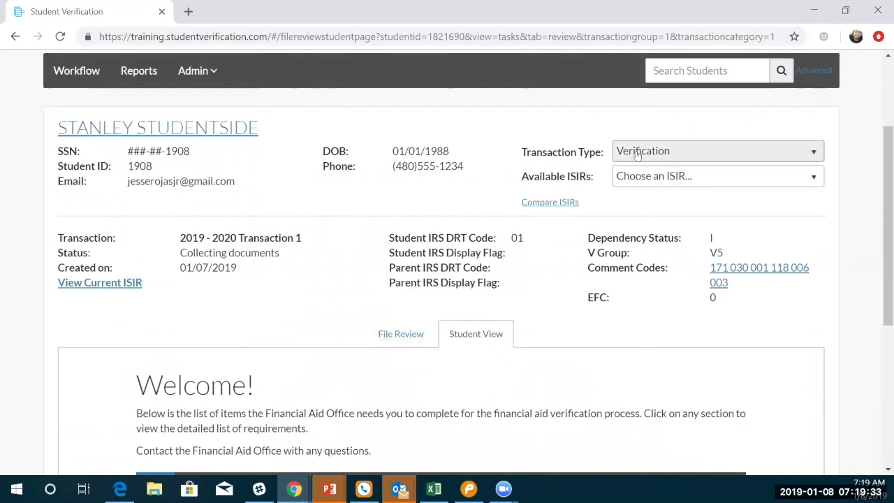
Check the Available ISIRs options, and view the transaction's current ISIR document before closing it
left_click(637, 180)
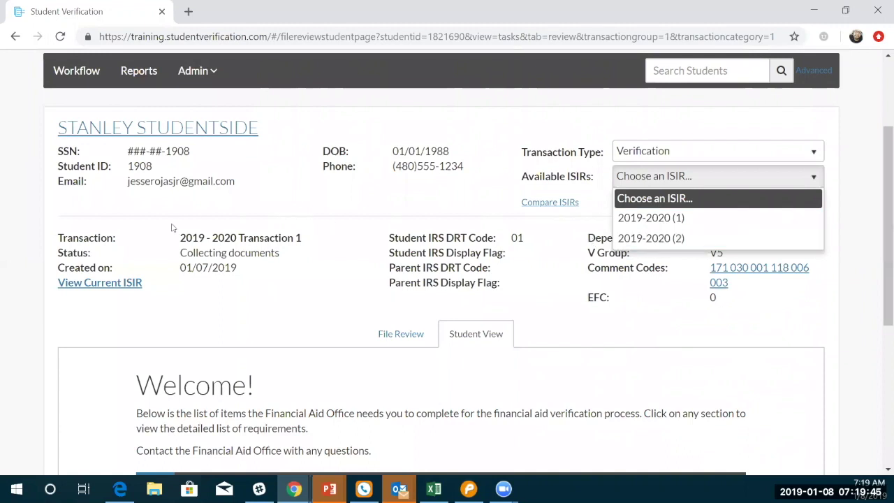
left_click(331, 238)
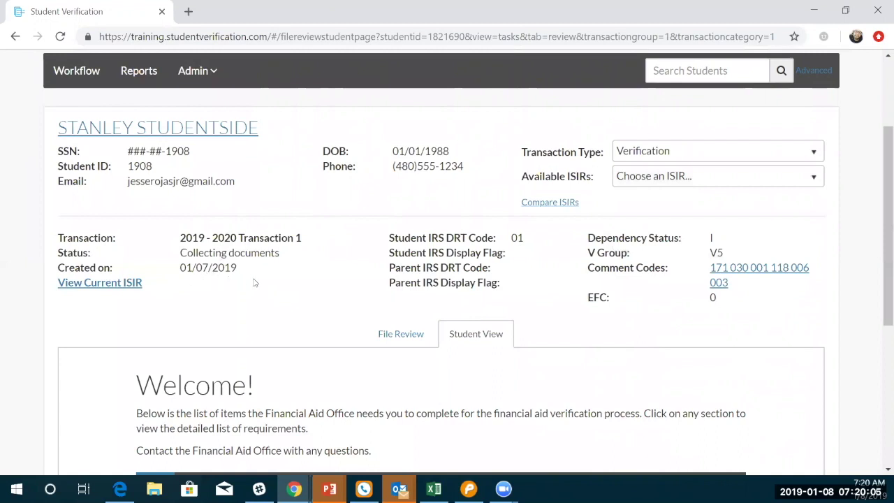
left_click(120, 287)
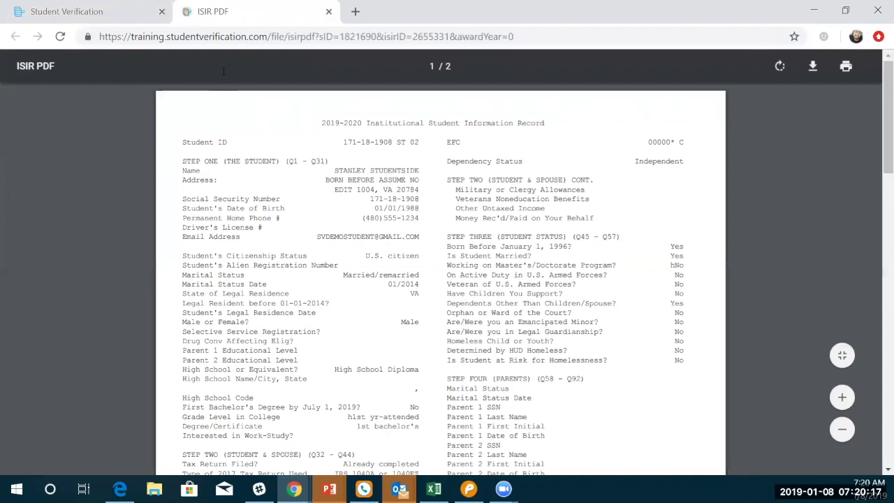
left_click(328, 11)
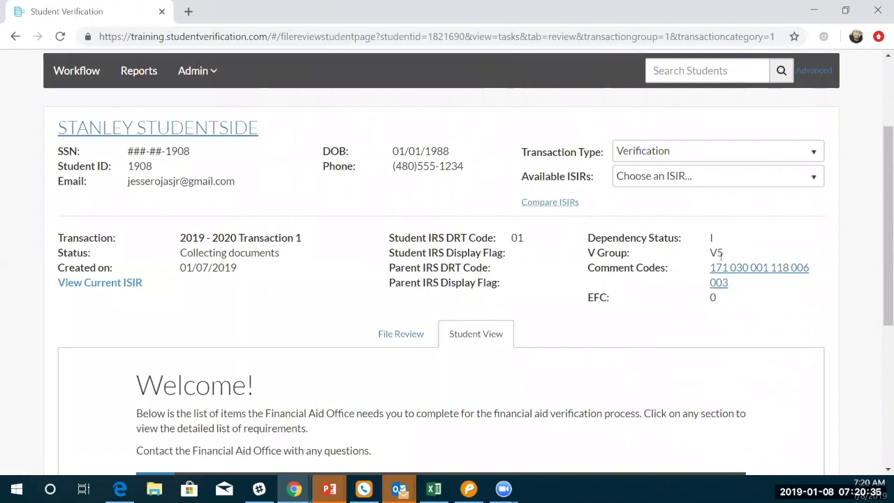
Review the descriptions of the verification transaction's comment codes and close the list
left_click(796, 269)
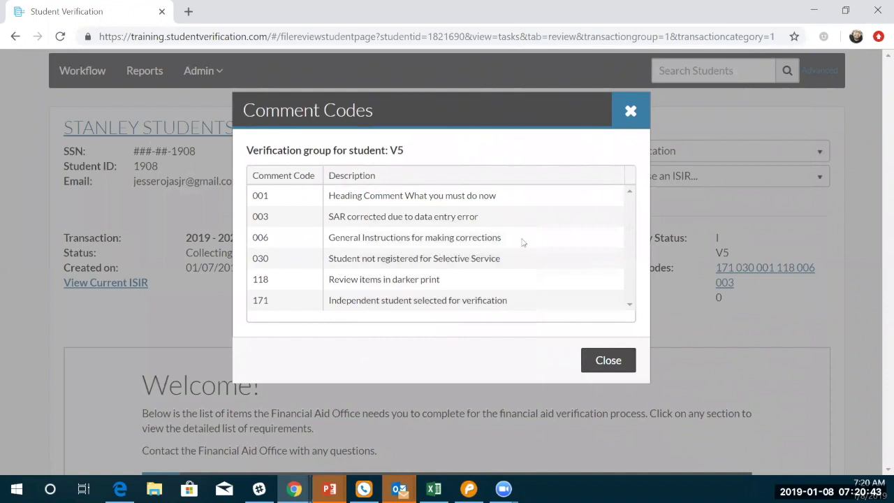
left_click(618, 364)
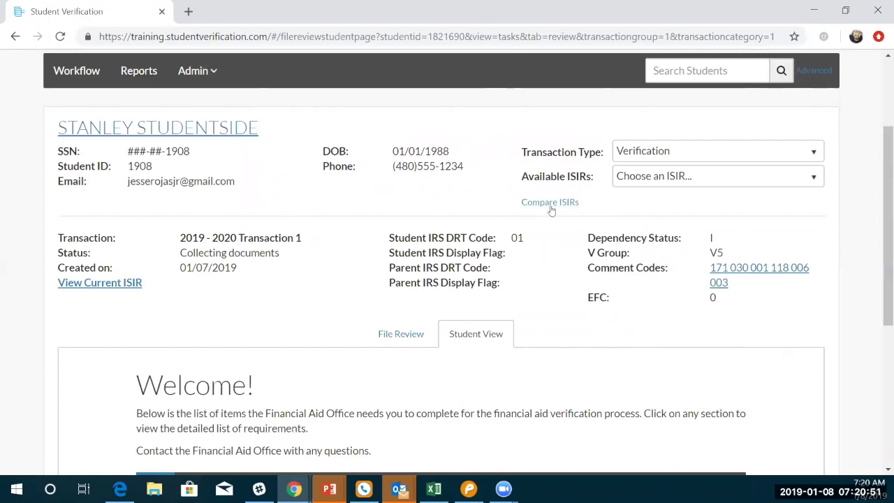
scroll(563, 229, "down", 1)
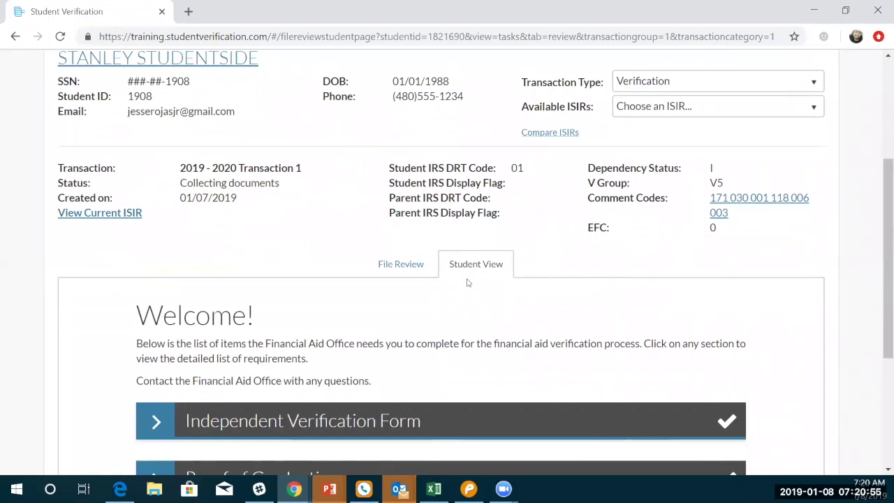
Look through the student's verification tasks in Student View and expand the Statement of Educational Purpose requirements
scroll(468, 282, "down", 1)
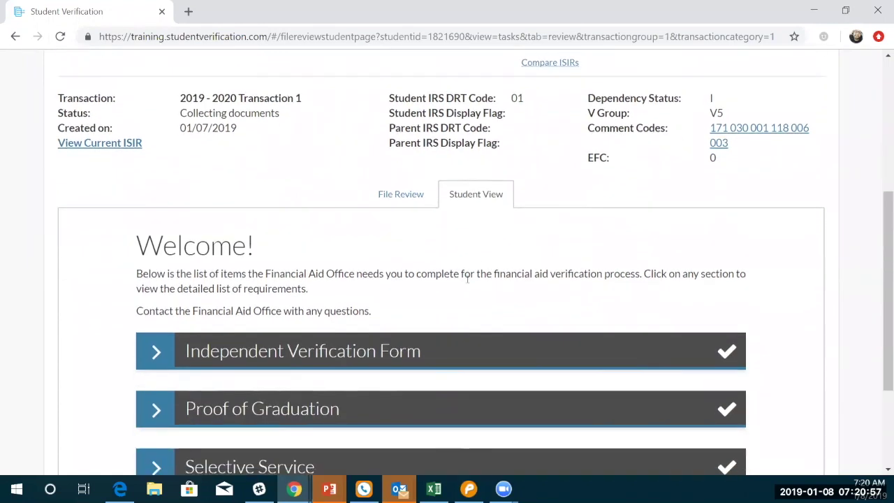
scroll(469, 282, "down", 2)
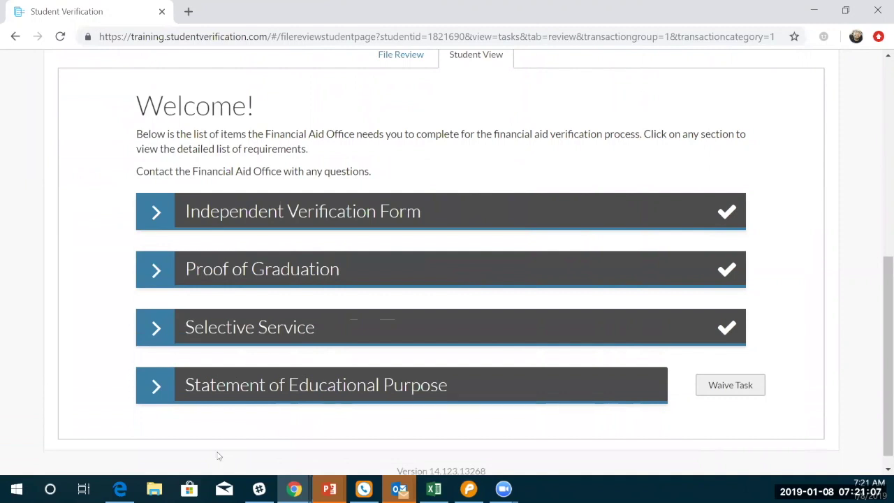
left_click(169, 386)
scroll(222, 340, "down", 2)
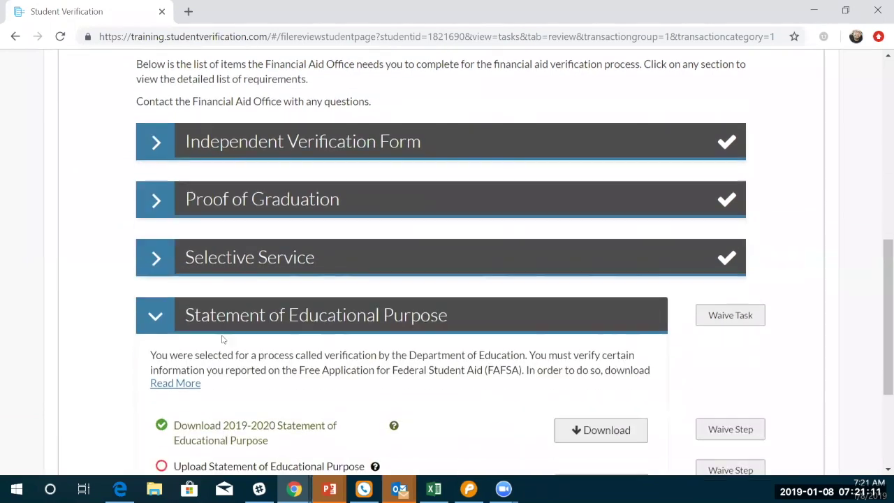
scroll(223, 339, "down", 1)
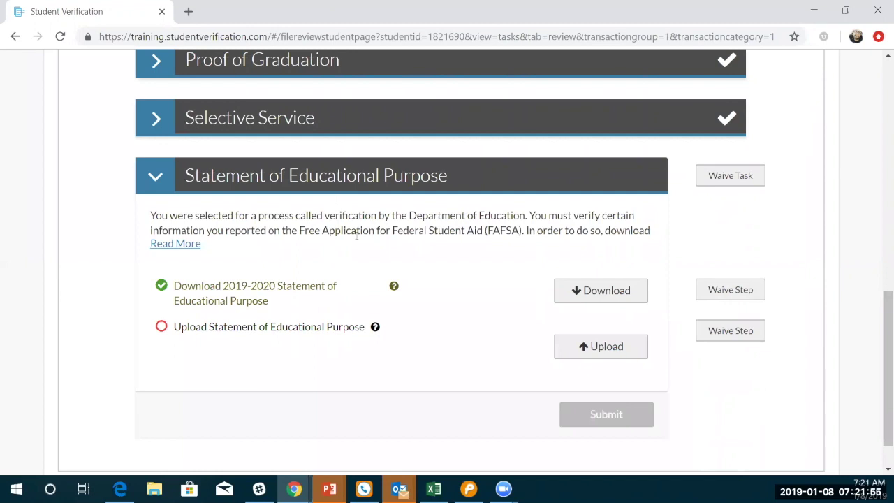
Upload the 2019-2020 Statement of Educational Purpose PDF, check its preview pages, and accept it without adding more pages
left_click(632, 358)
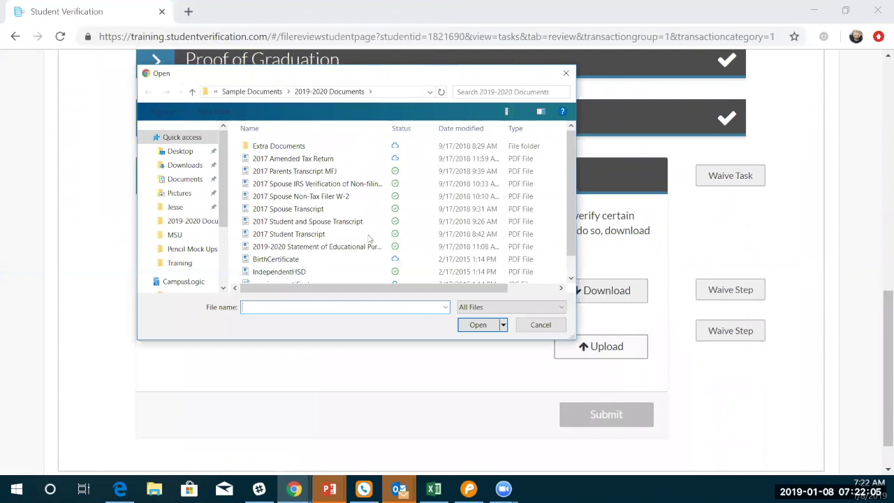
double_click(332, 247)
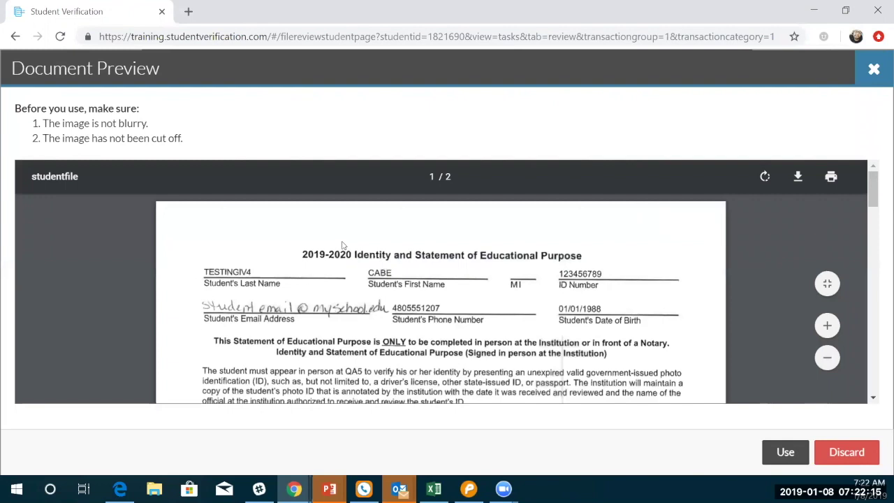
scroll(285, 352, "down", 6)
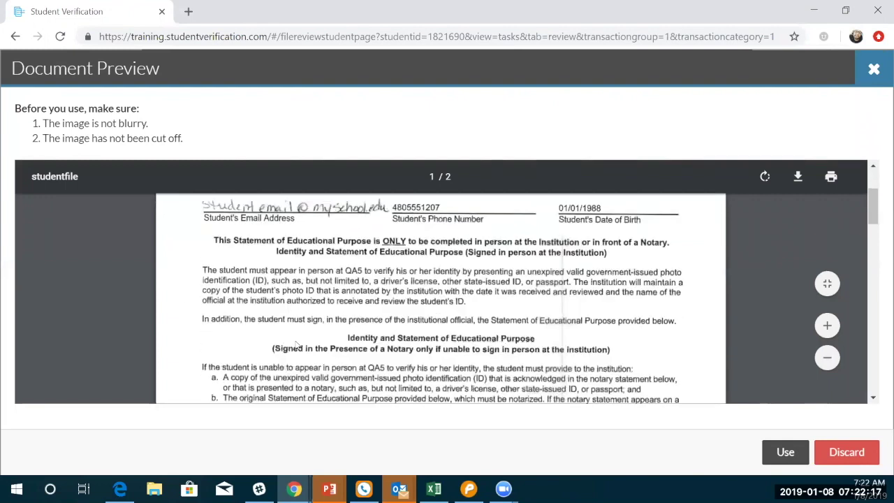
scroll(298, 341, "down", 1)
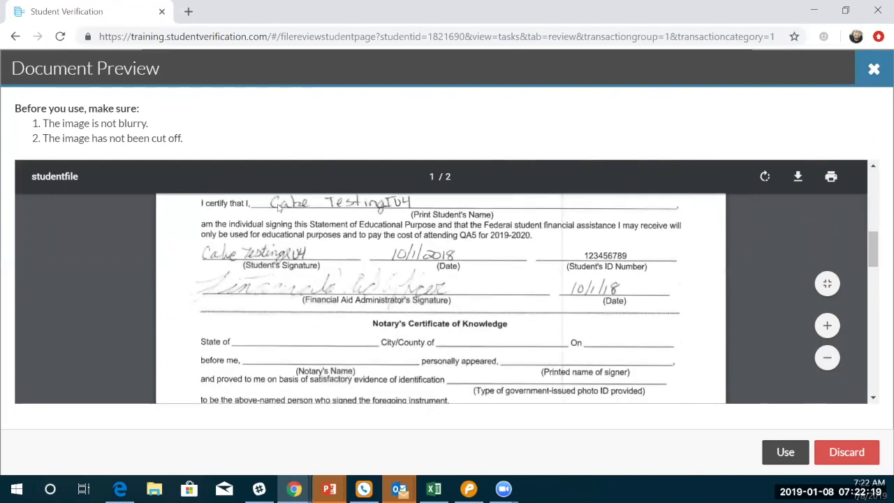
scroll(422, 326, "down", 5)
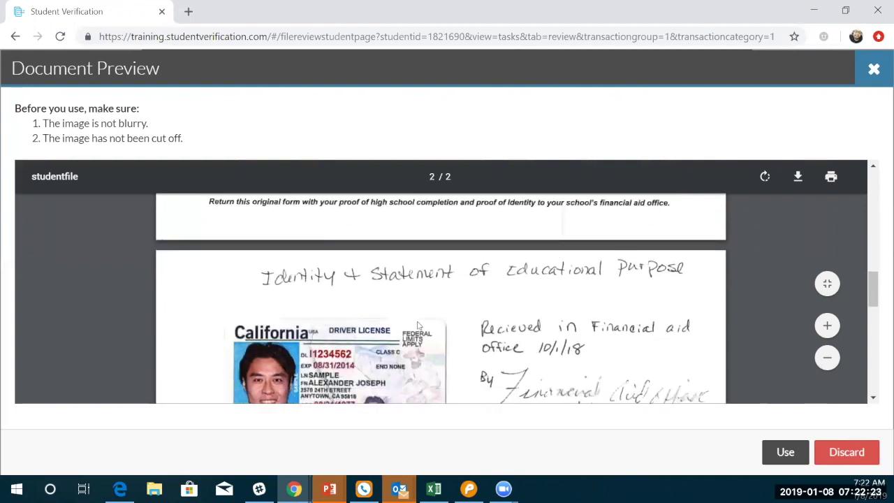
scroll(417, 325, "down", 5)
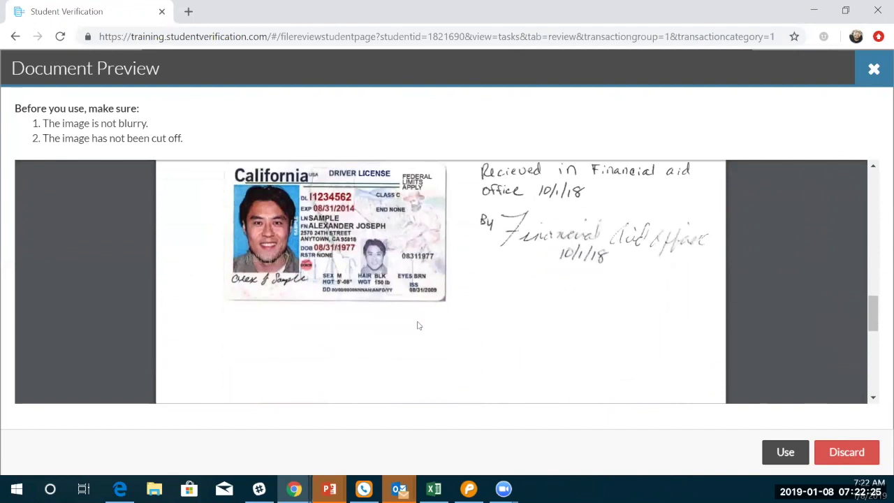
scroll(418, 325, "down", 2)
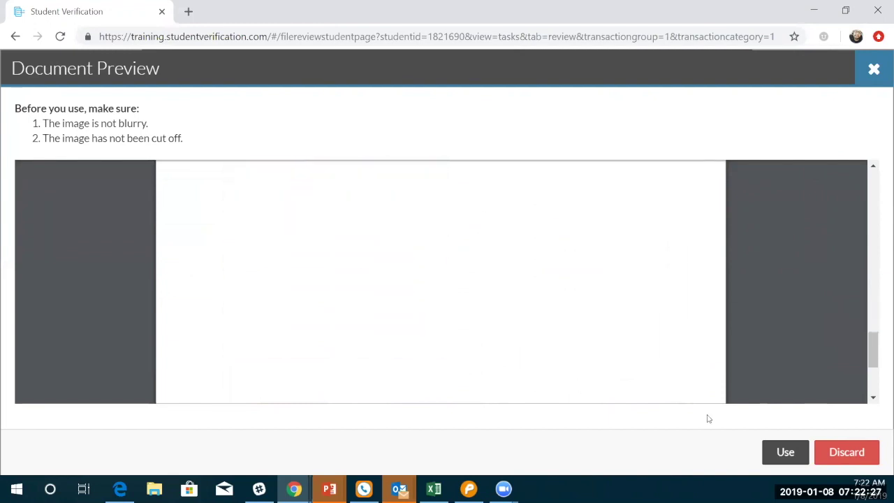
left_click(791, 457)
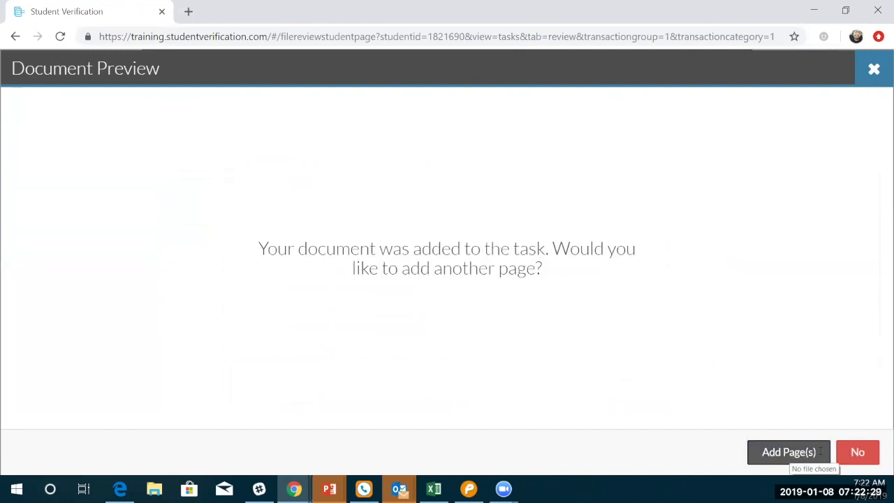
left_click(858, 452)
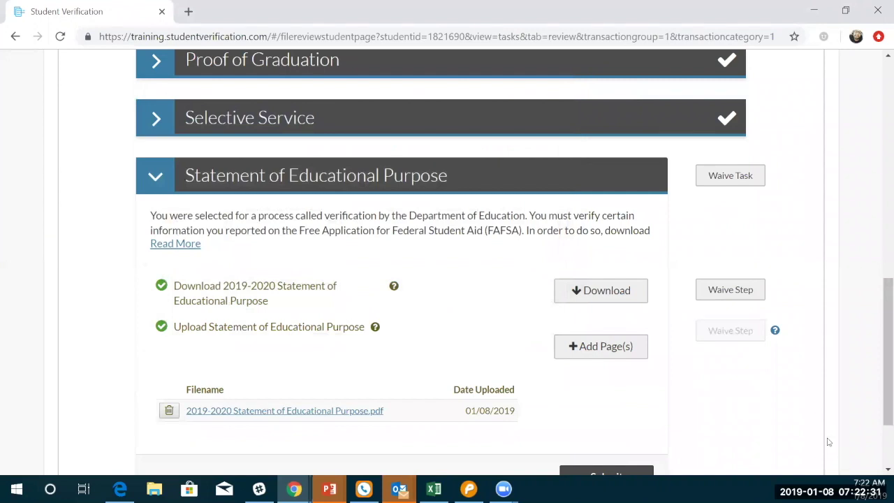
Submit the Statement of Educational Purpose task and finish the student's verification tasks
scroll(726, 408, "down", 1)
left_click(626, 408)
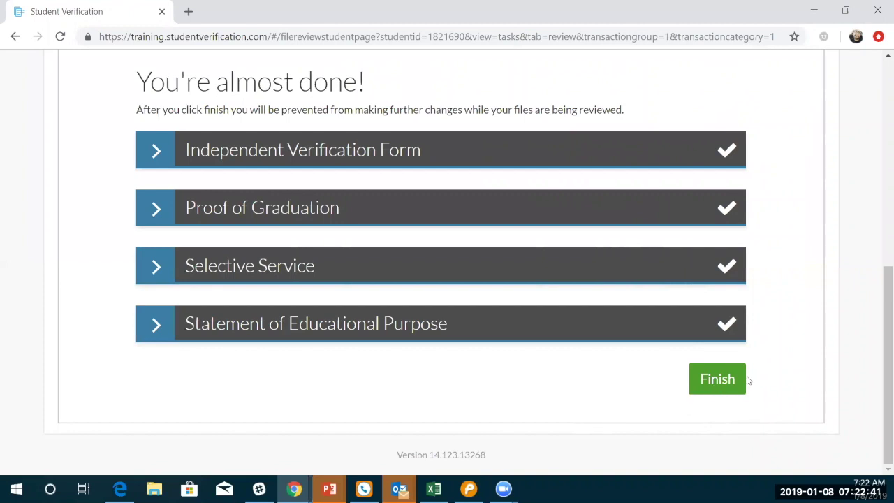
left_click(726, 379)
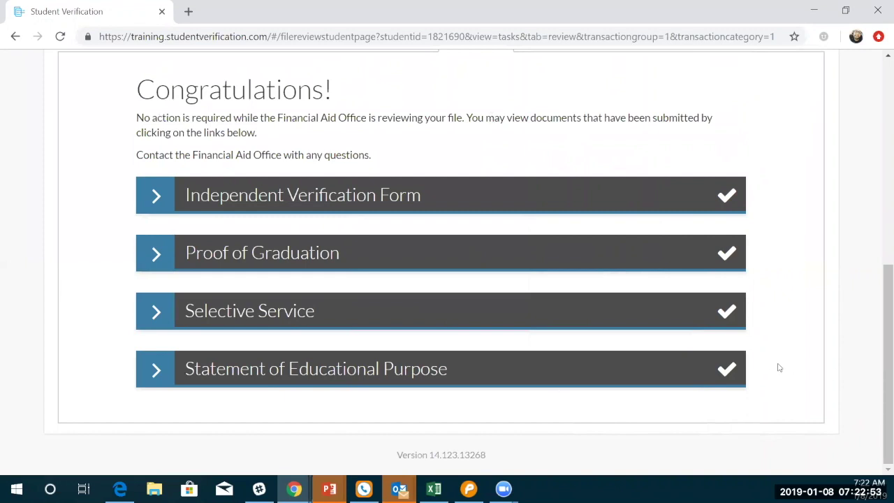
Open the transaction's File Review and look over the list of submitted documents
scroll(785, 371, "up", 2)
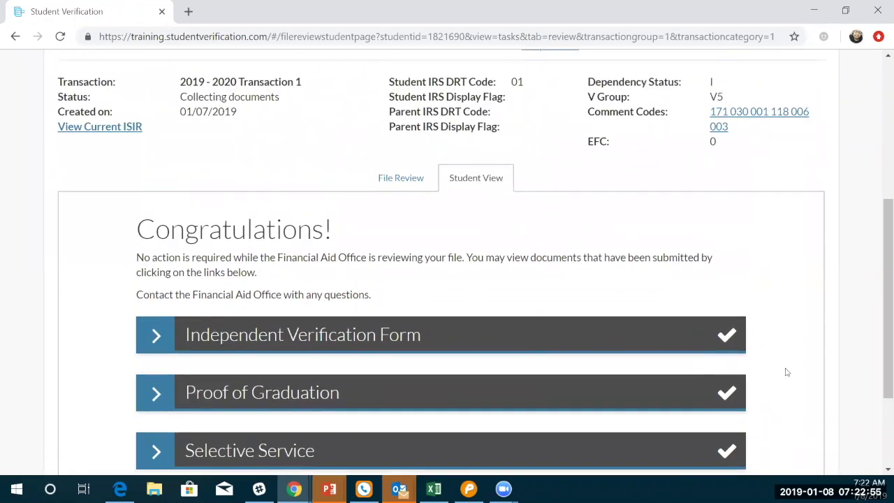
scroll(786, 372, "up", 1)
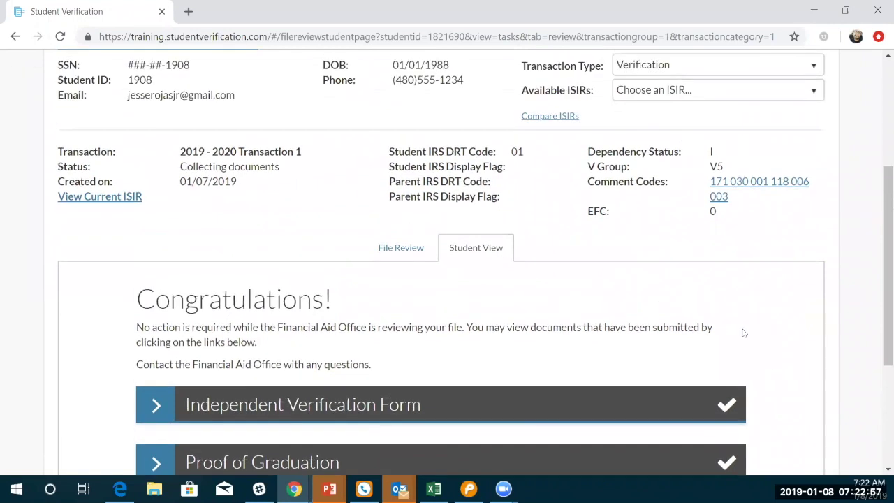
left_click(399, 250)
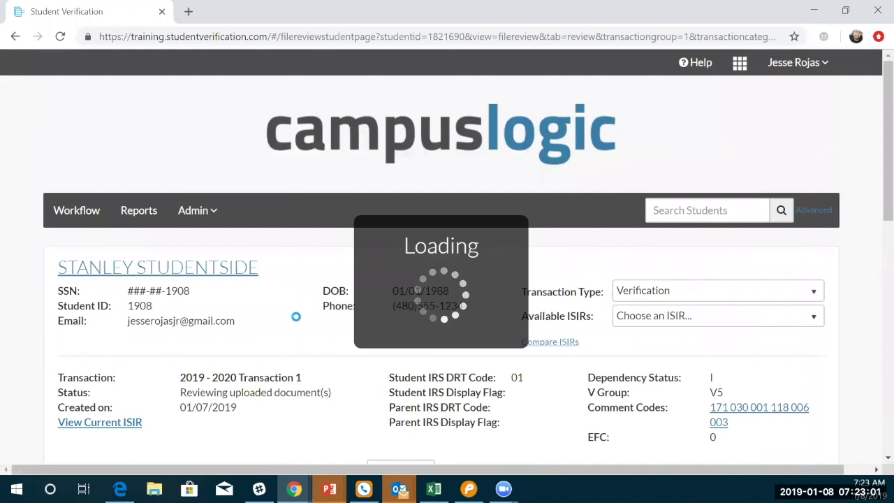
scroll(295, 317, "down", 1)
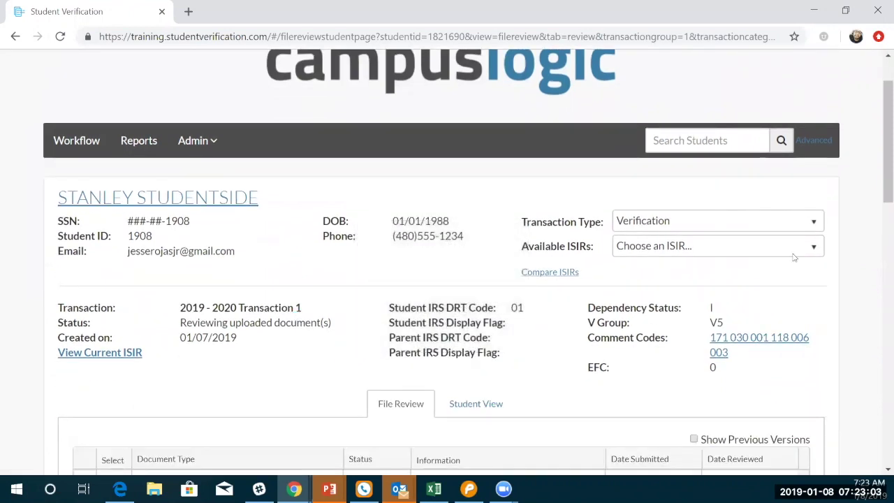
scroll(344, 357, "down", 1)
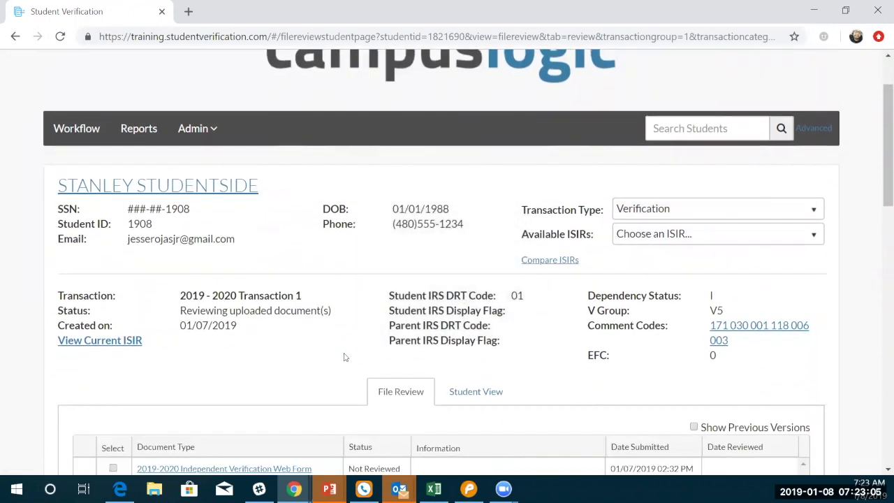
scroll(344, 357, "down", 3)
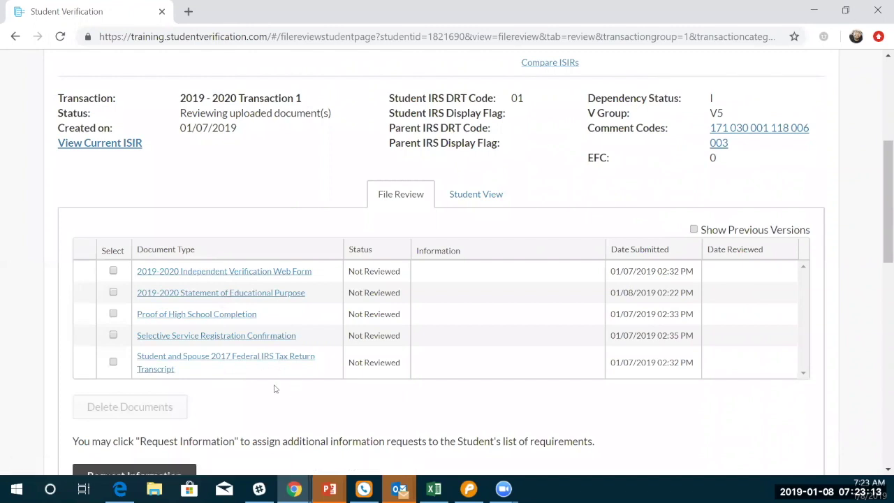
Open the 2019-2020 Independent Verification Web Form and examine its household, tax filing and signature sections
left_click(190, 274)
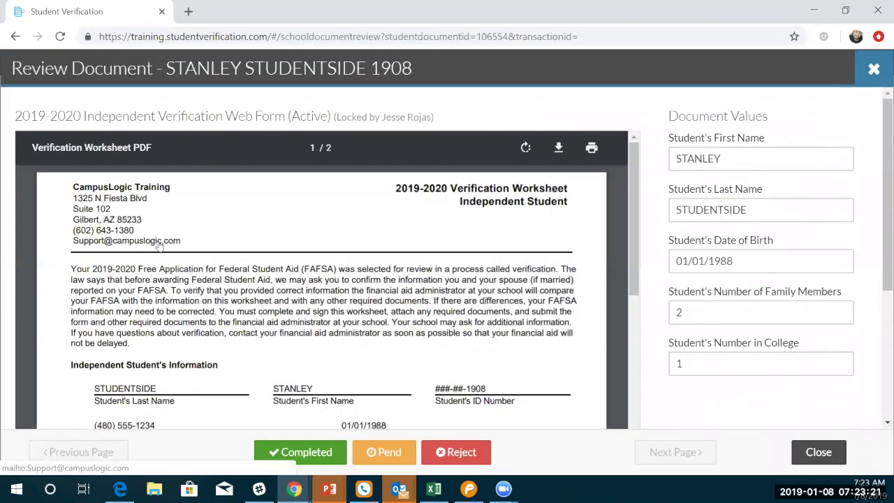
scroll(154, 259, "down", 5)
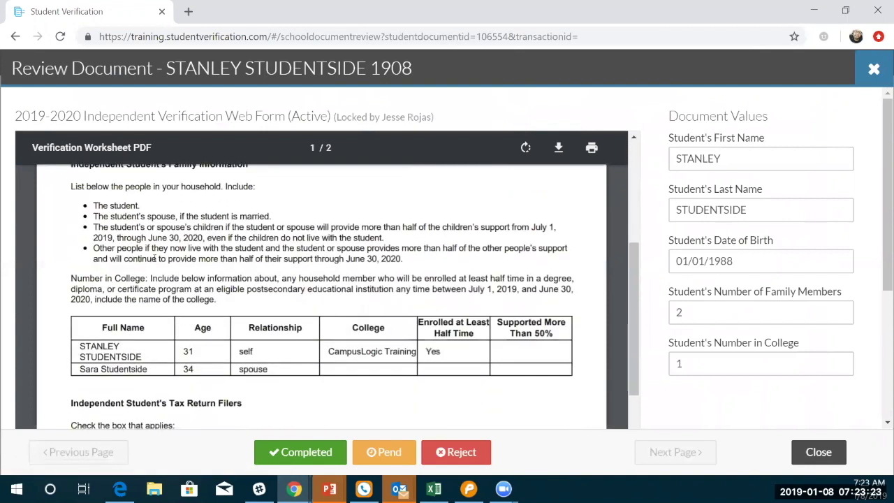
scroll(154, 259, "down", 5)
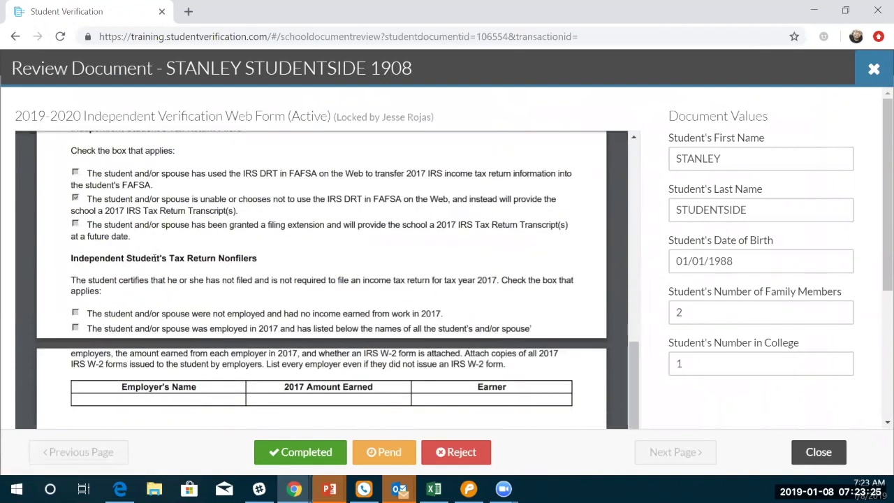
scroll(155, 258, "down", 5)
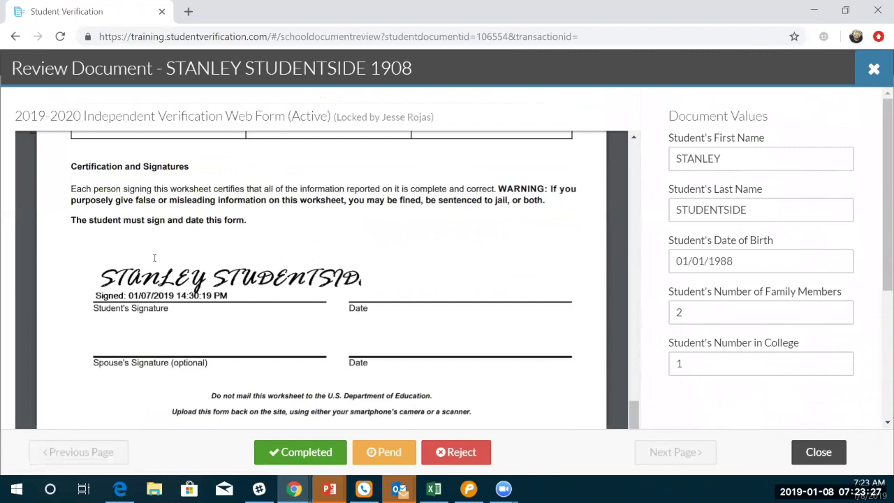
scroll(155, 259, "down", 2)
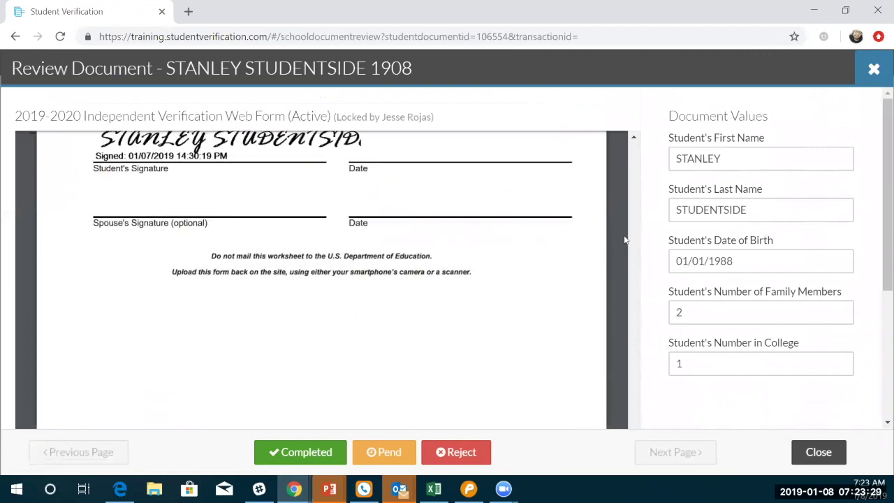
scroll(544, 297, "up", 1)
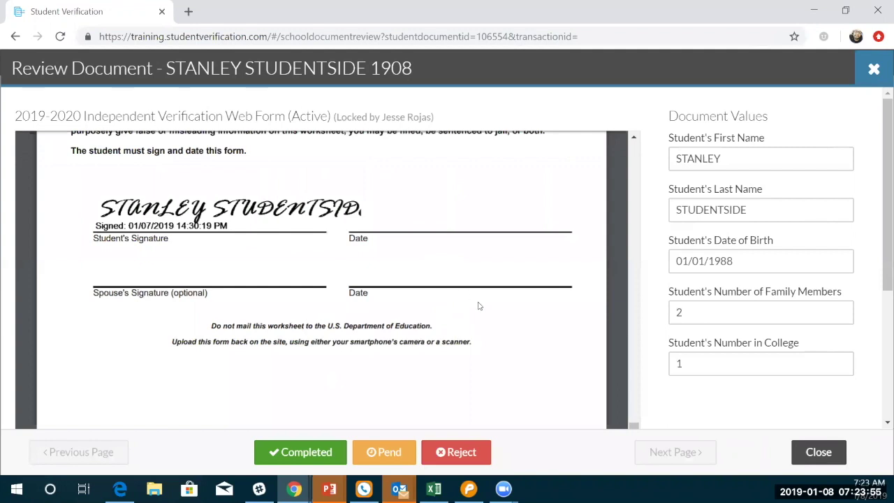
scroll(492, 316, "up", 5)
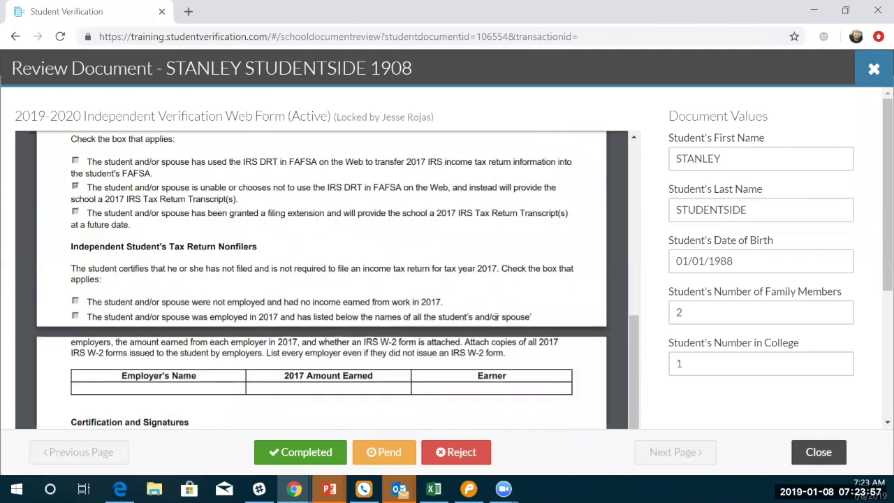
scroll(496, 316, "up", 4)
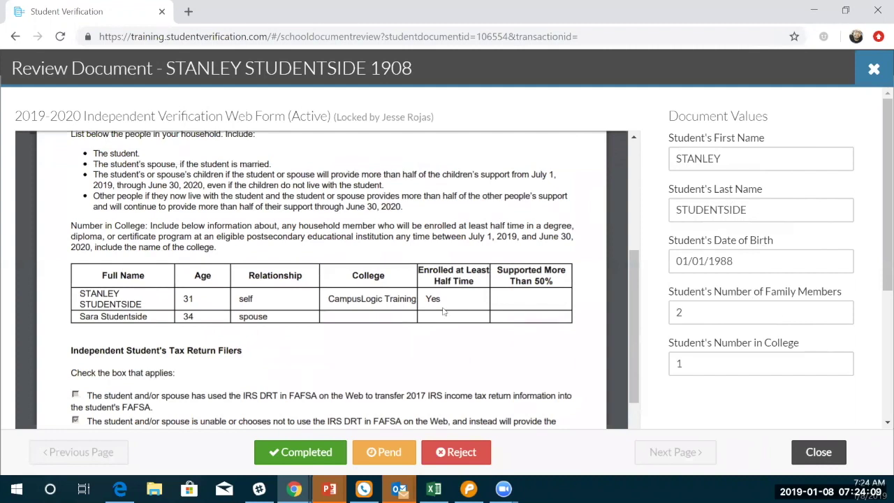
mouse_move(328, 473)
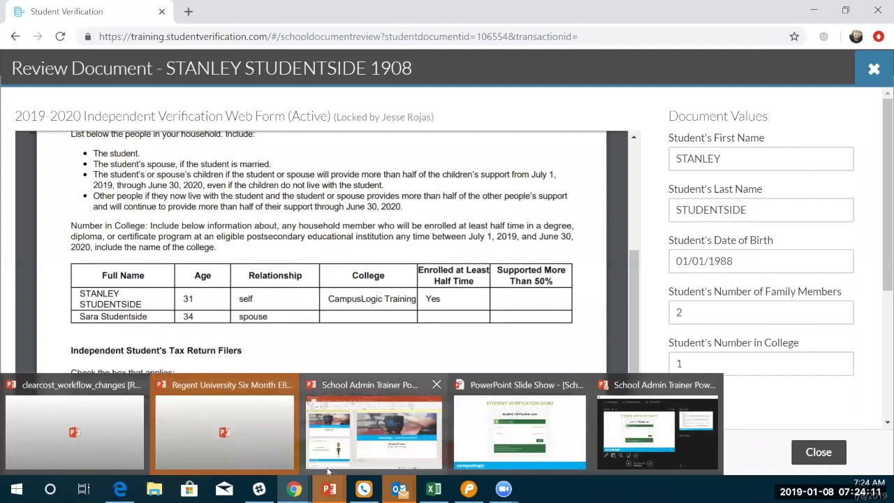
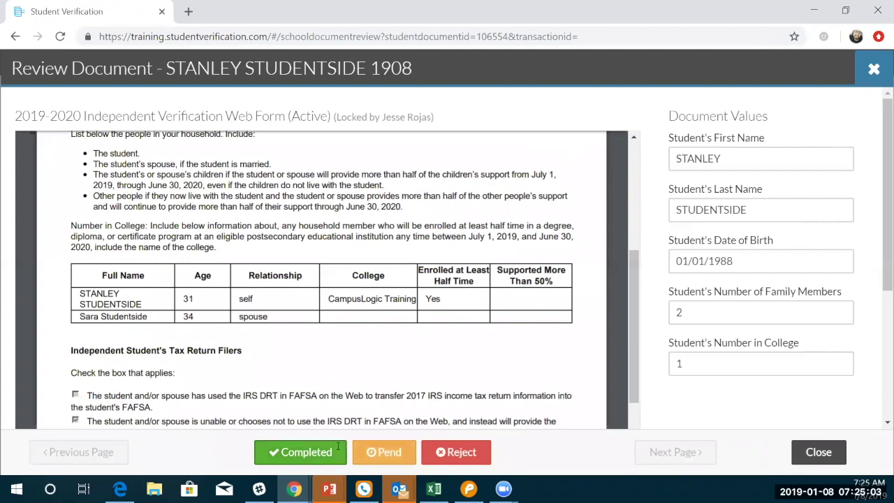
Reject the 2019-2020 Independent Verification Web Form as "Not all required information is filled in" with the message "Please complete the form in full"
left_click(474, 454)
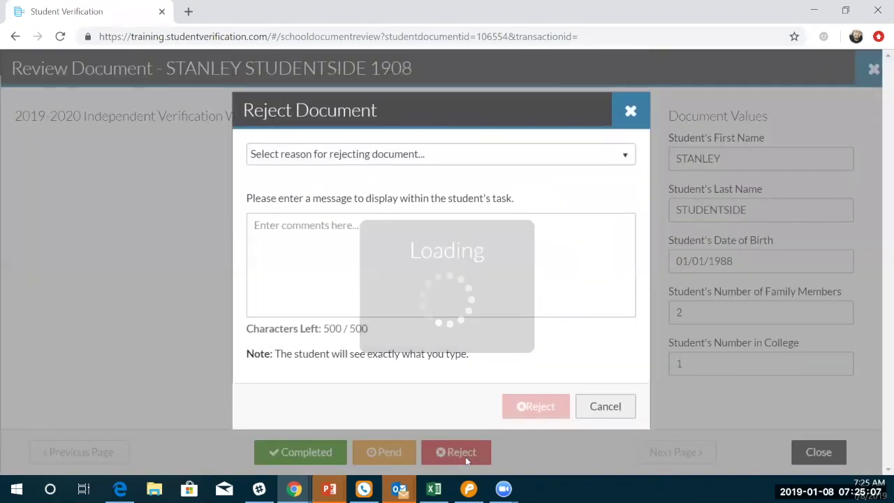
left_click(341, 160)
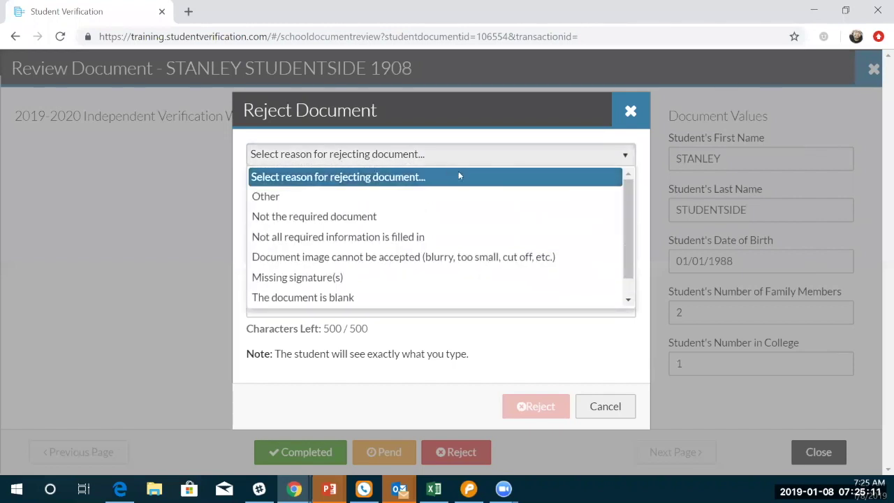
scroll(624, 200, "down", 1)
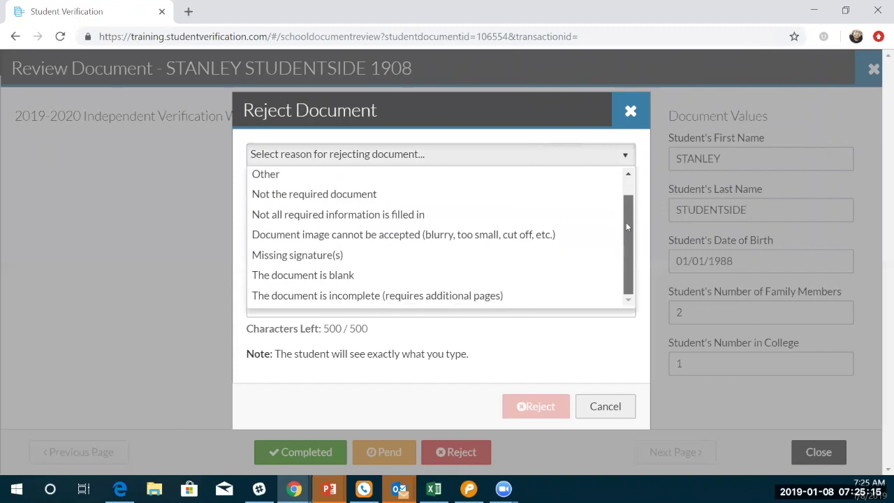
scroll(626, 222, "up", 1)
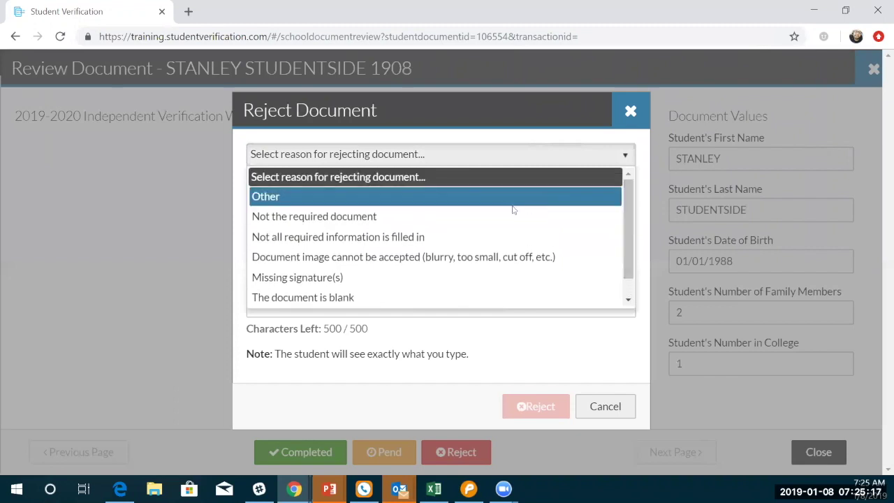
left_click(372, 238)
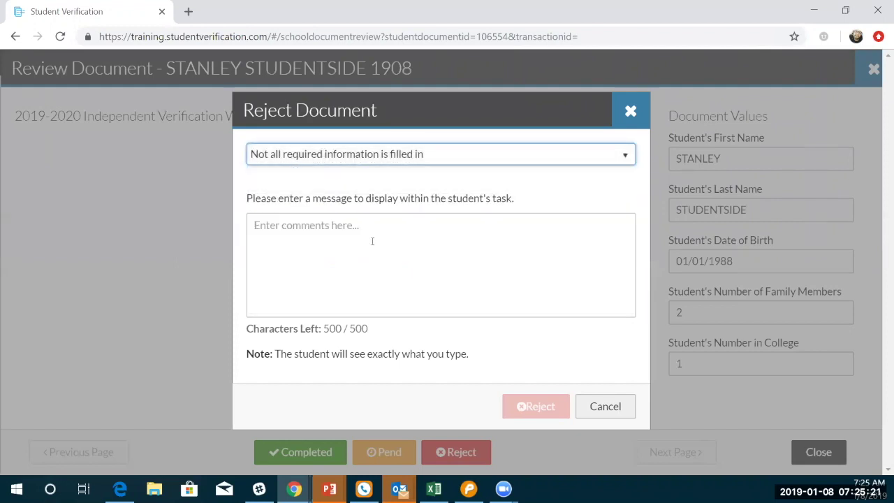
left_click(372, 241)
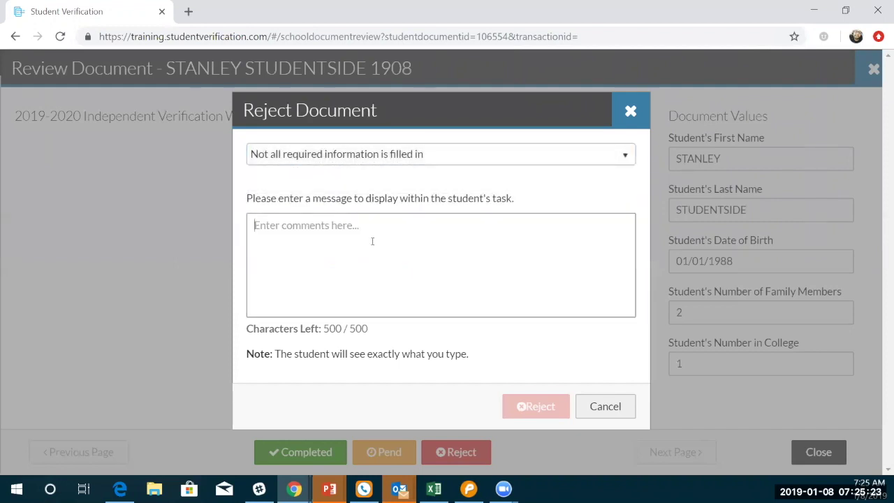
type("Please complete the form in full")
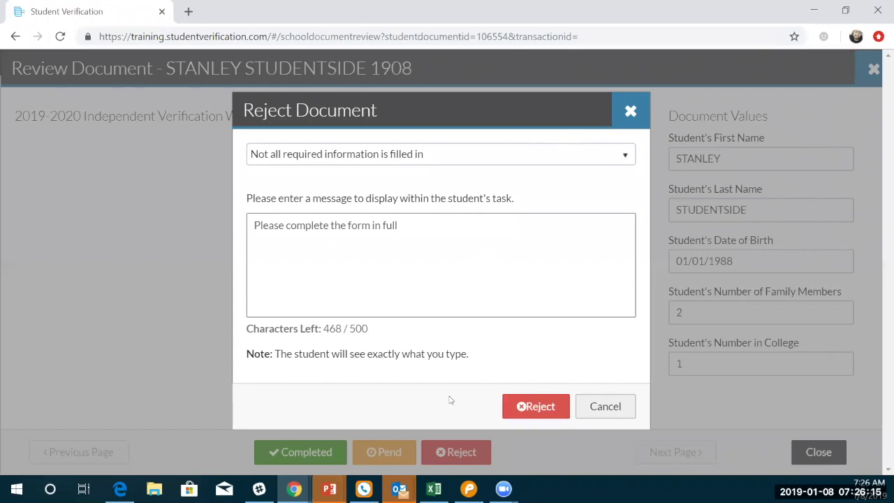
left_click(542, 409)
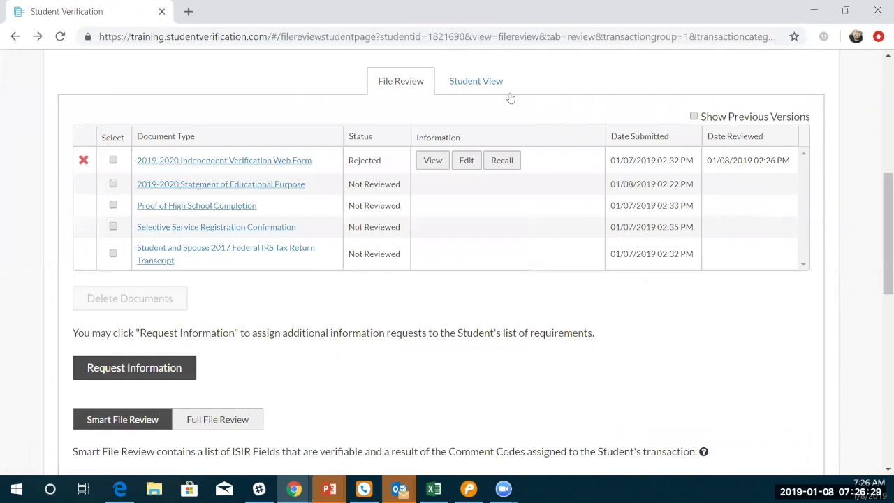
Open the Student View and examine how the rejected Independent Verification Form task and its message appear to the student
left_click(488, 82)
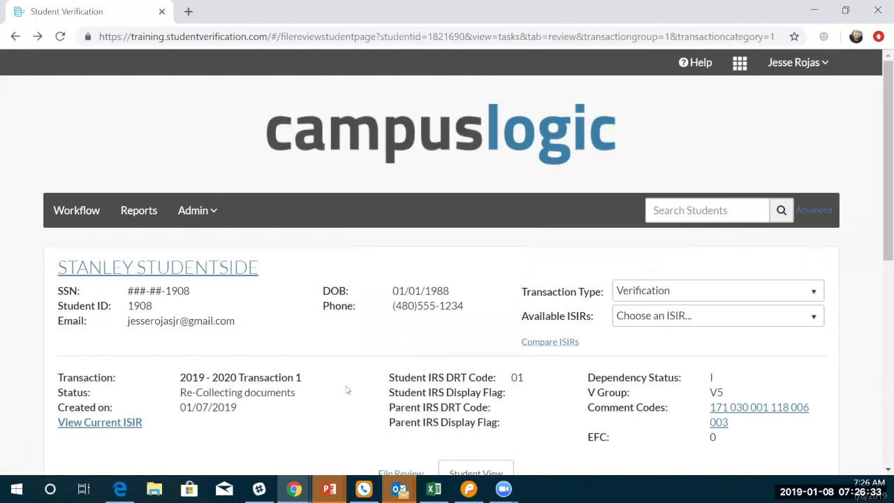
scroll(348, 389, "down", 1)
scroll(347, 390, "down", 4)
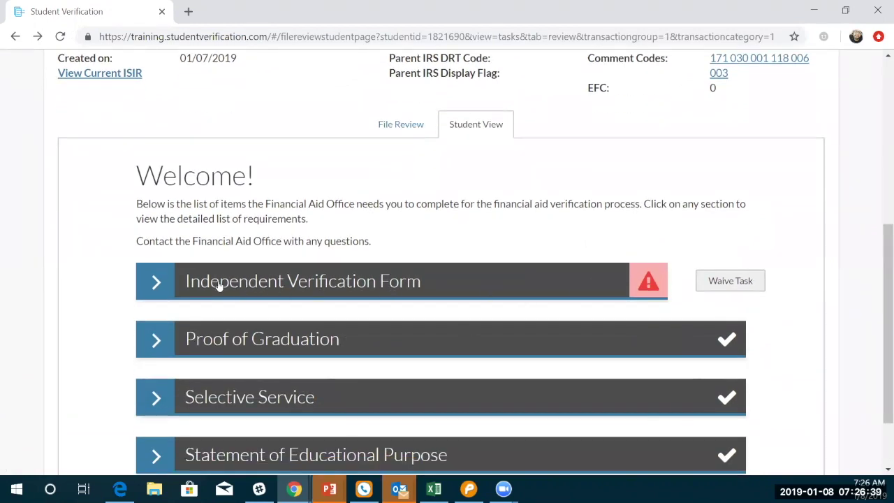
left_click(164, 286)
scroll(275, 262, "down", 2)
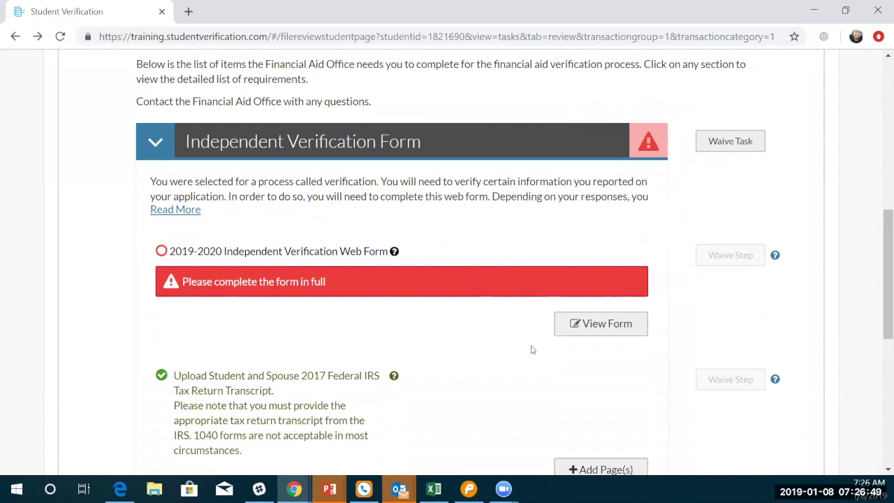
scroll(523, 351, "down", 1)
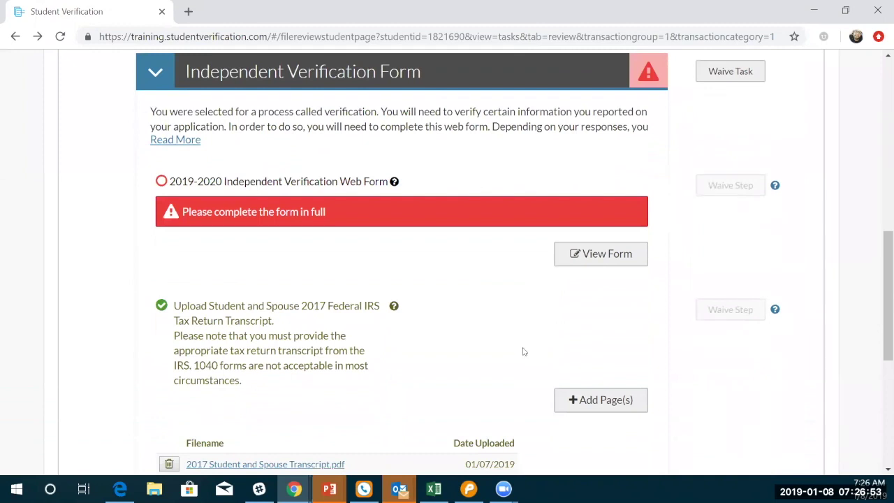
scroll(531, 357, "down", 2)
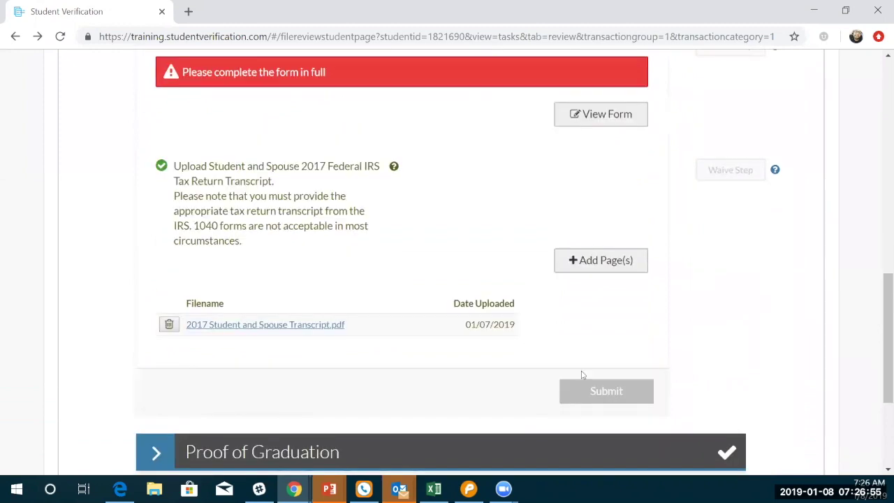
scroll(489, 283, "up", 1)
scroll(492, 286, "up", 3)
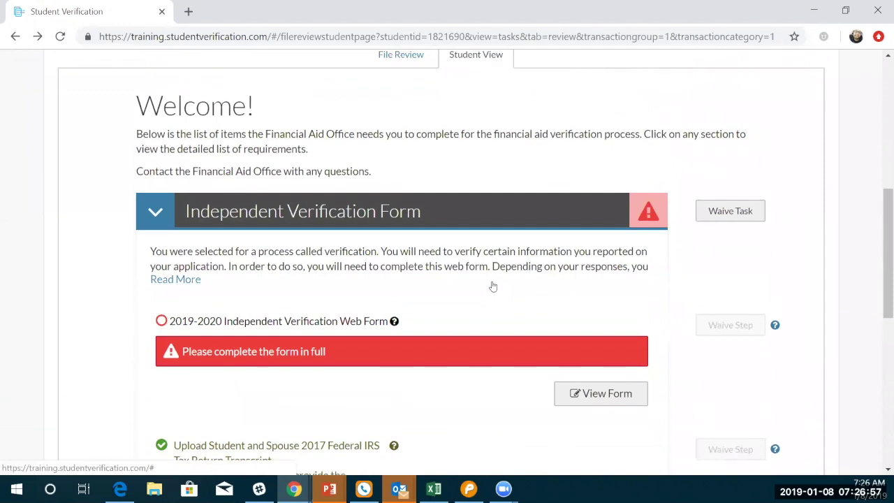
scroll(491, 285, "up", 2)
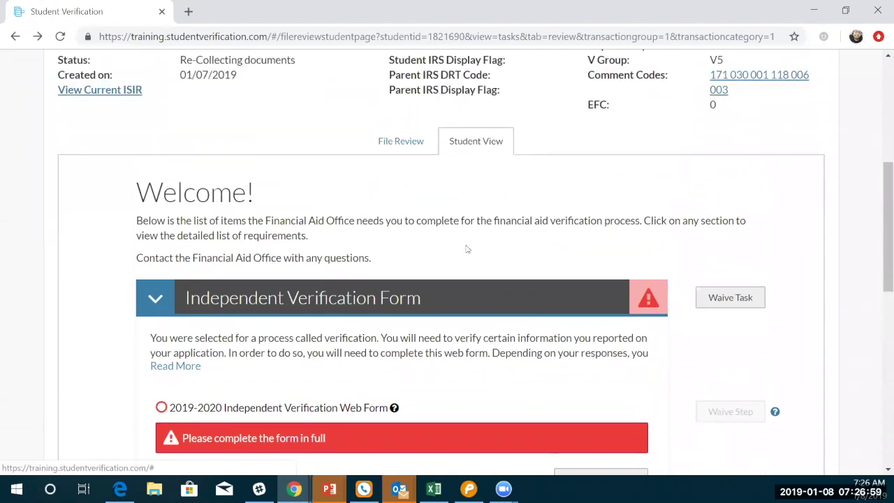
Return to File Review and recall the rejection of the 2019-2020 Independent Verification Web Form
left_click(381, 193)
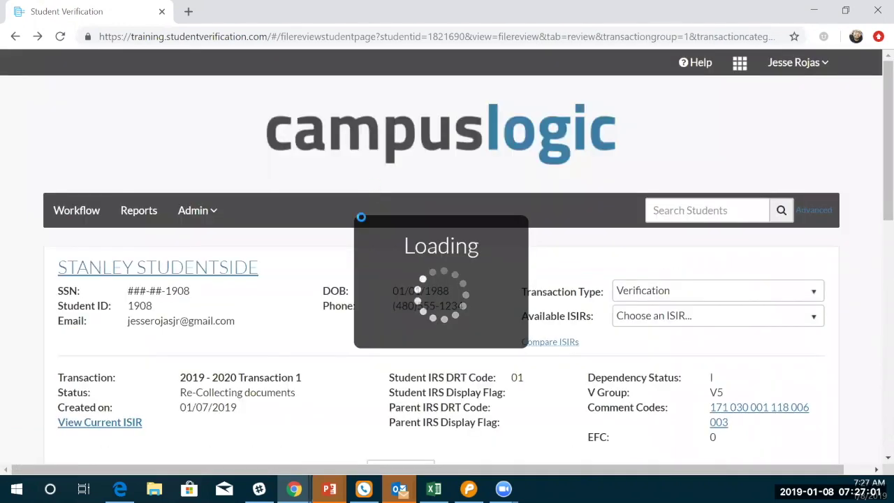
scroll(383, 346, "down", 4)
scroll(383, 347, "down", 1)
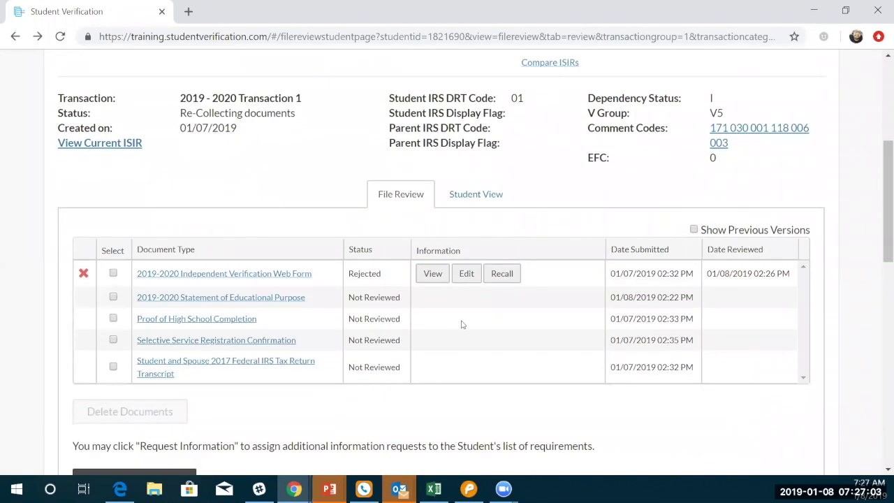
left_click(512, 273)
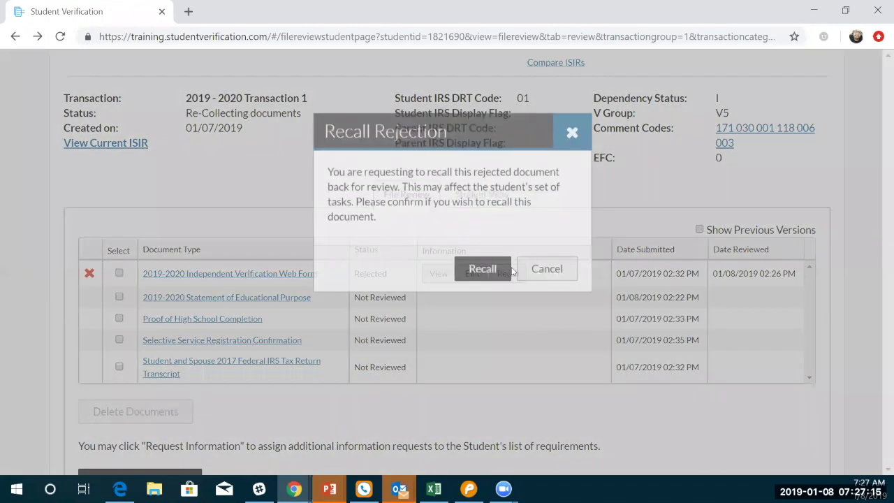
left_click(492, 290)
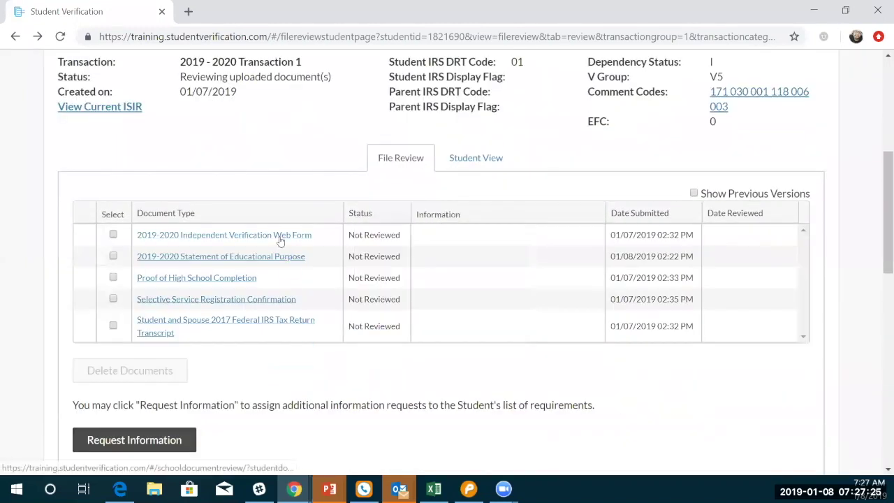
Open the recalled 2019-2020 Independent Verification Web Form and mark its review as completed
left_click(280, 238)
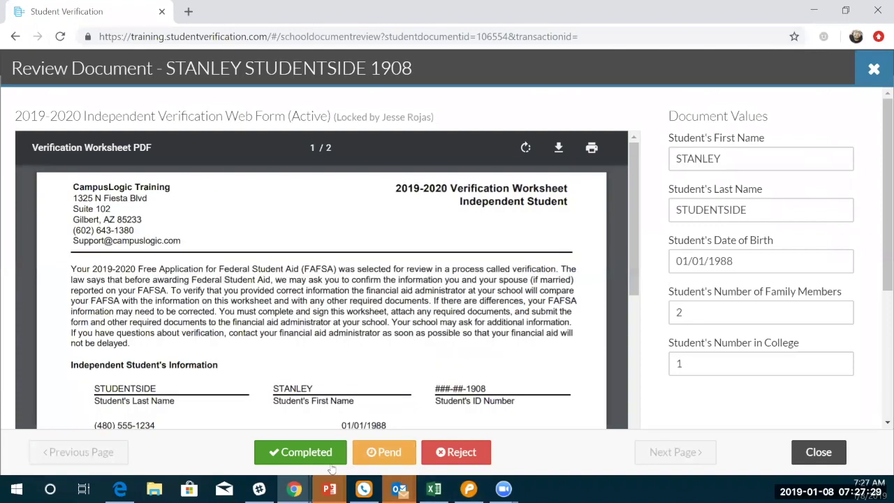
left_click(315, 452)
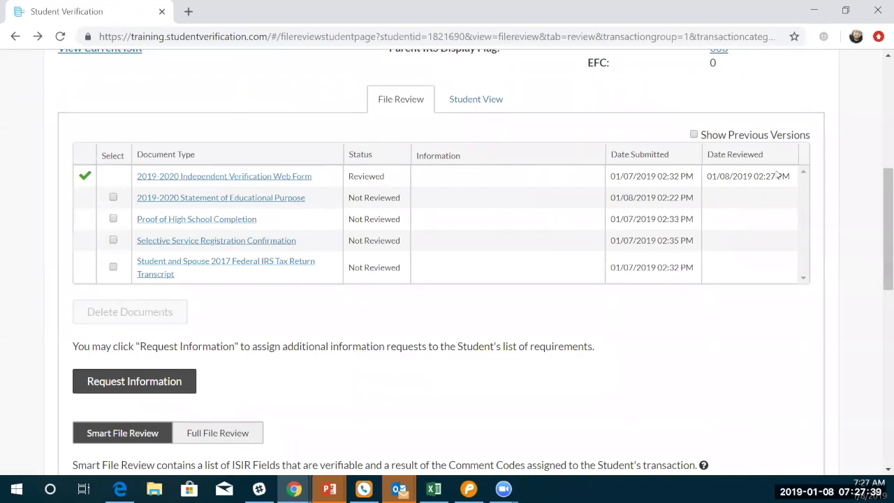
scroll(314, 207, "up", 3)
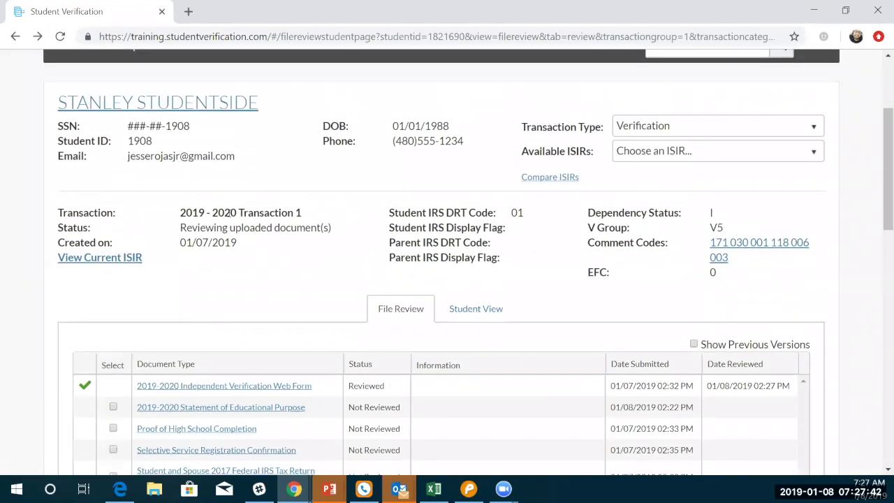
Open the student's account page and look through the logged events under Account Activity
left_click(158, 103)
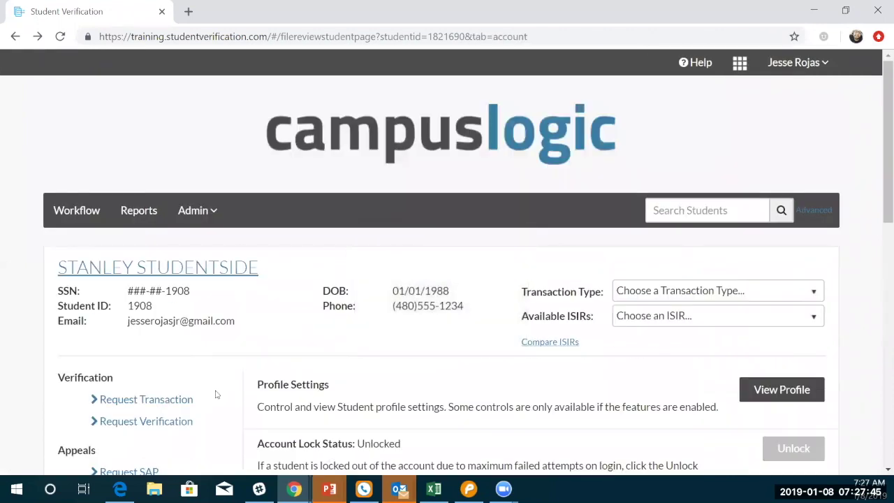
scroll(216, 395, "down", 6)
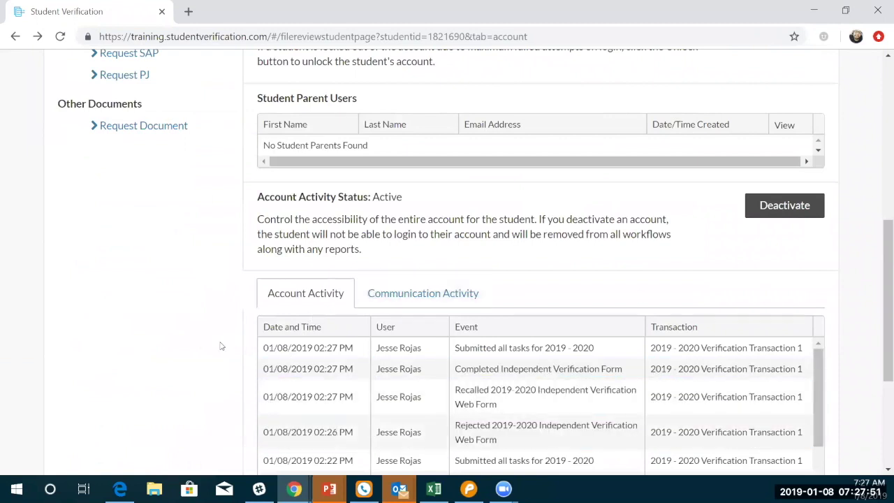
scroll(205, 363, "down", 1)
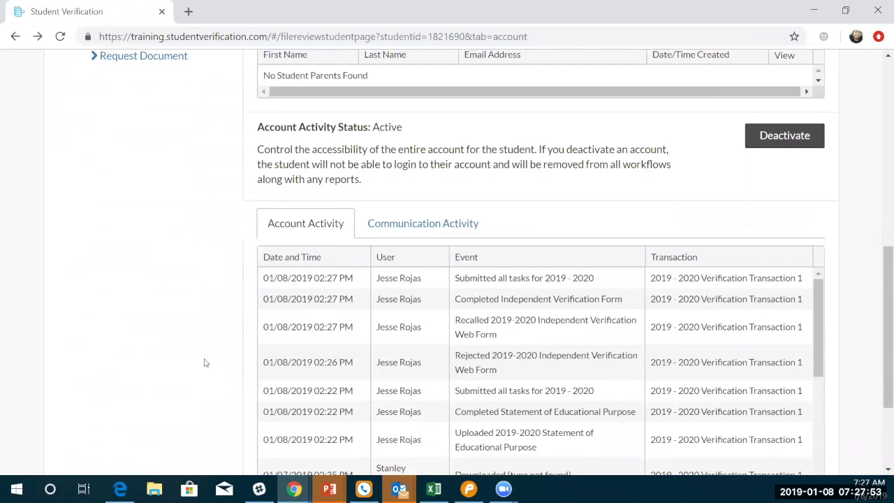
scroll(206, 363, "down", 1)
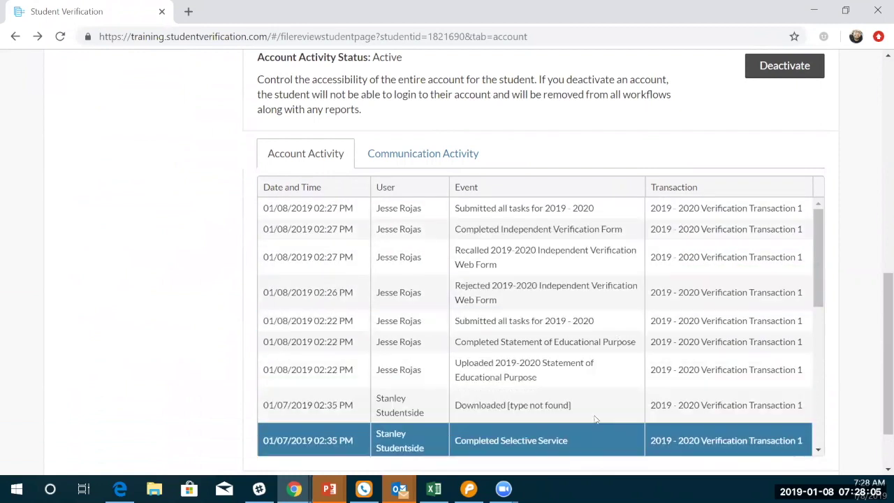
scroll(587, 388, "up", 1)
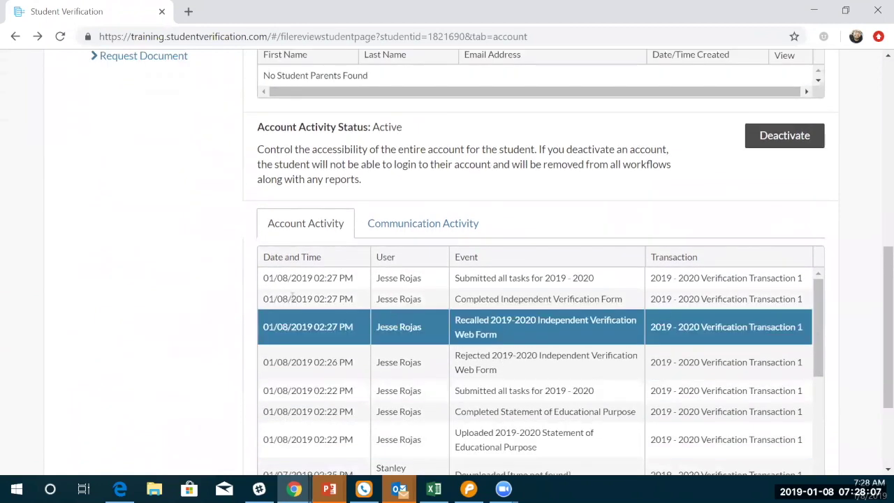
scroll(434, 382, "up", 3)
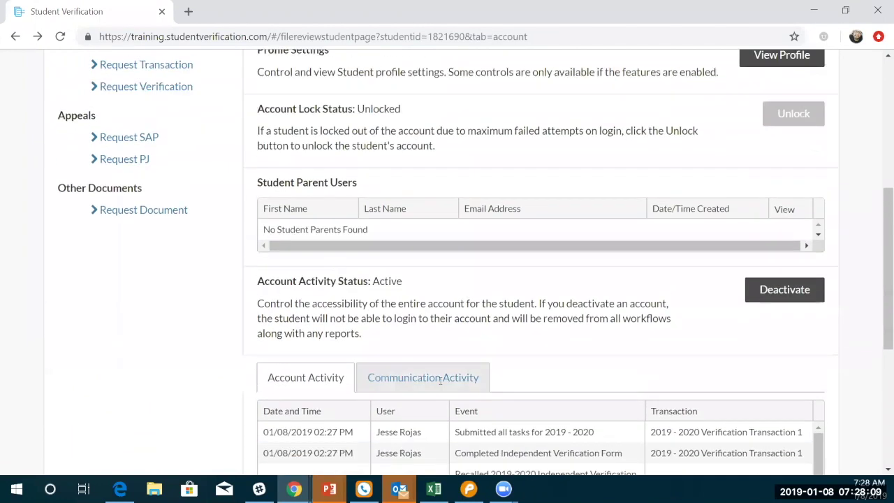
scroll(439, 377, "up", 3)
Go back to the File Review of the student's Verification transaction and open the 2019-2020 Statement of Educational Purpose for review
left_click(716, 222)
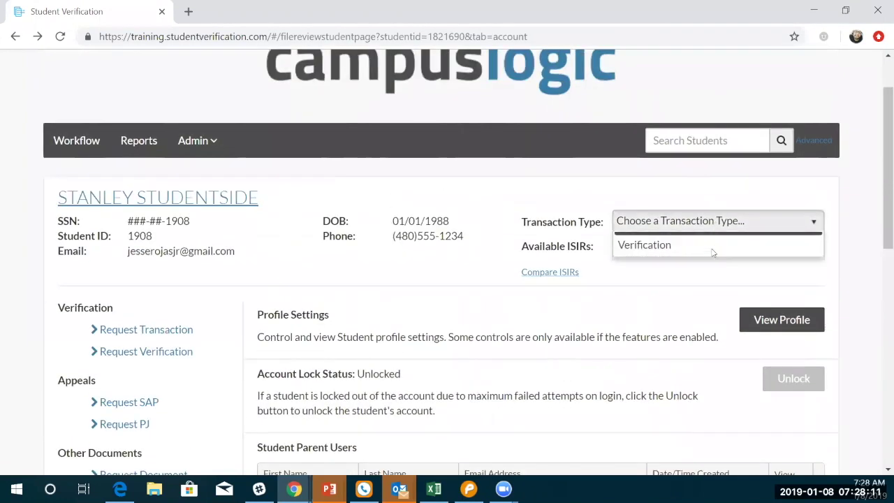
left_click(707, 269)
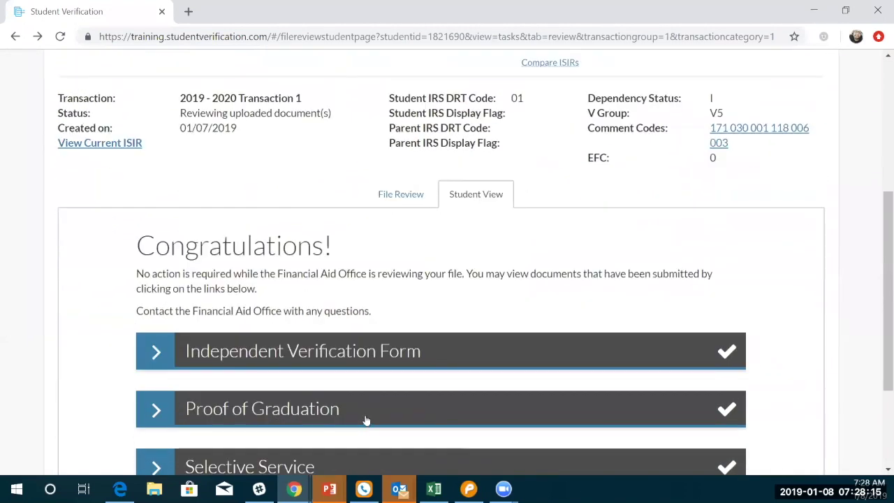
left_click(392, 124)
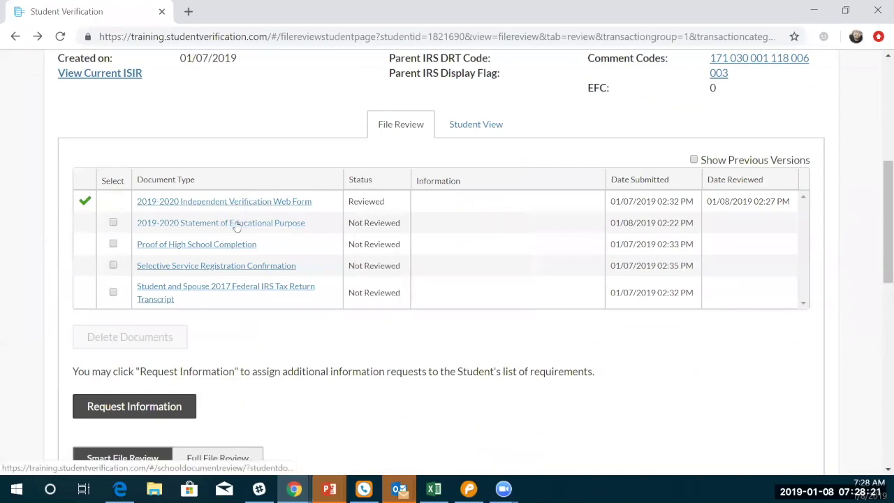
left_click(236, 225)
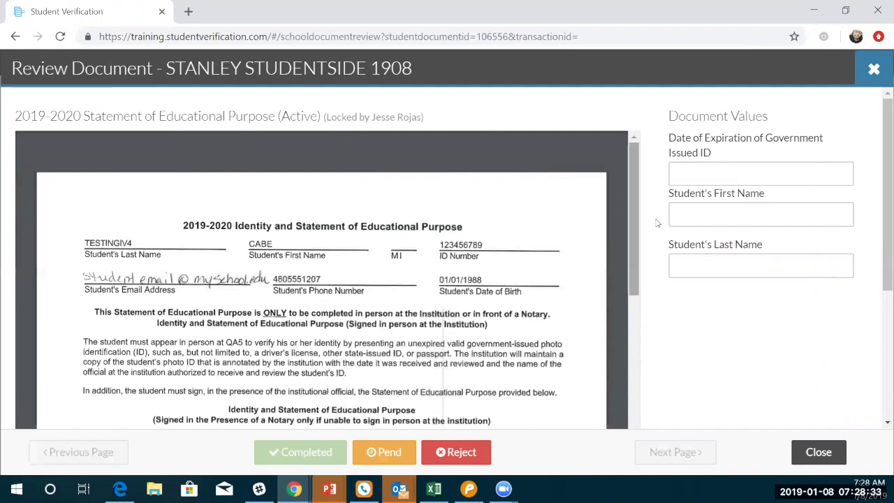
Enter 01/01/2025 as the government-issued ID's expiration date plus the student's first and last names, and mark the Statement of Educational Purpose review as completed
left_click(713, 173)
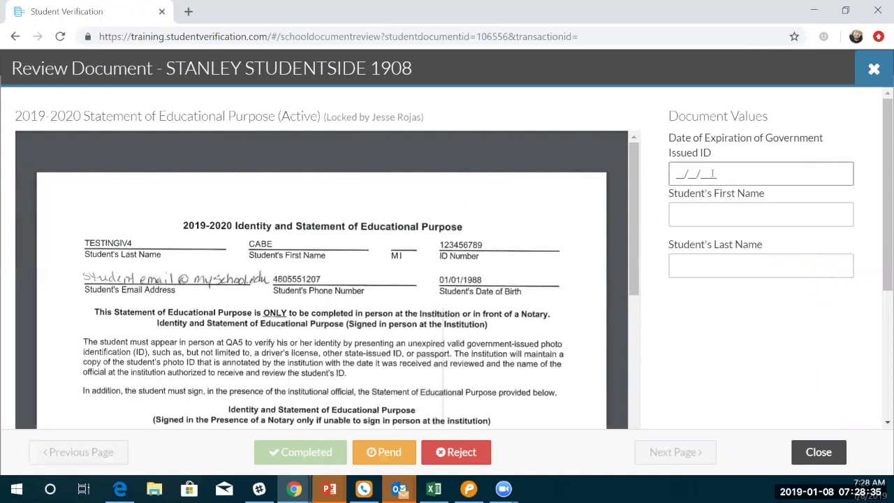
type("01/01/2025")
left_click(761, 211)
type("Stanley")
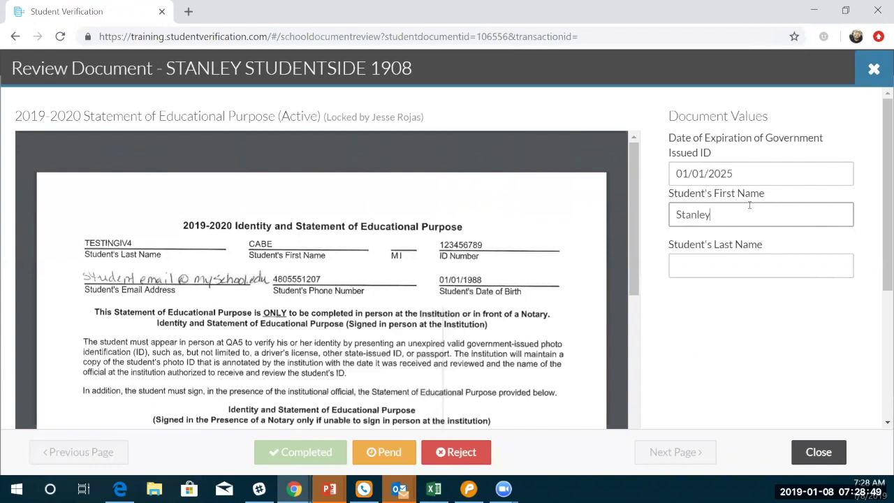
left_click(746, 255)
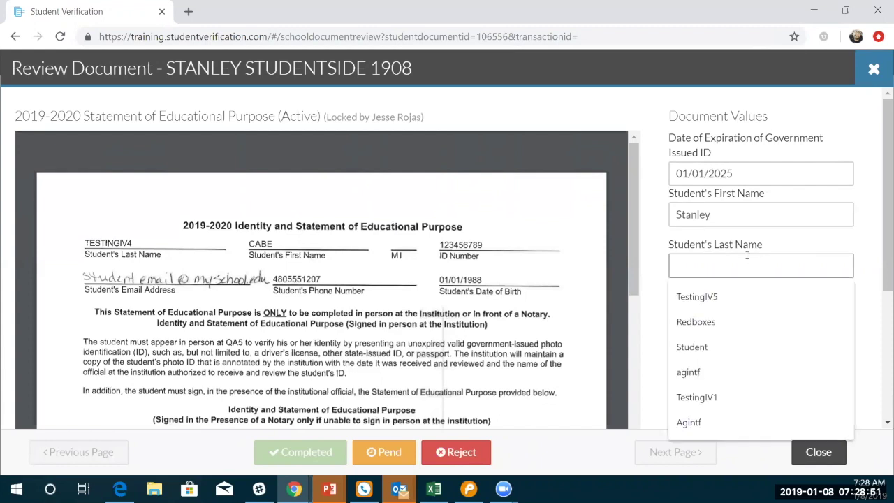
type("S")
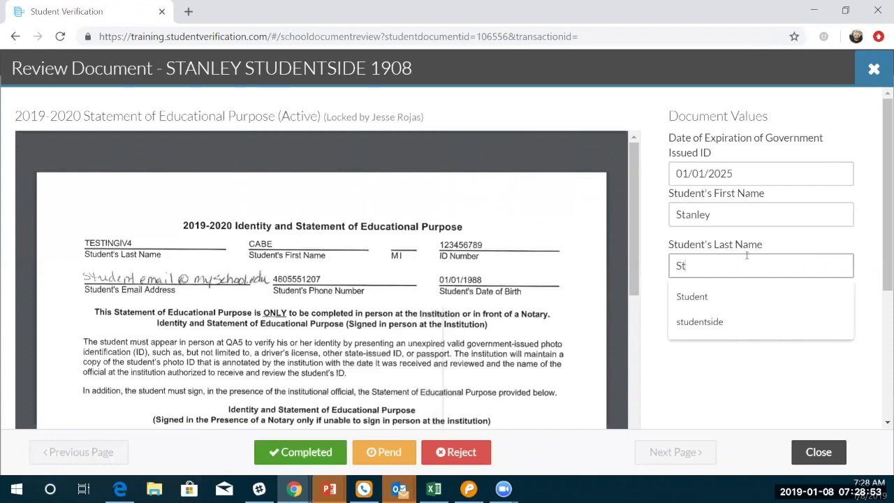
type("tudentside")
left_click(730, 320)
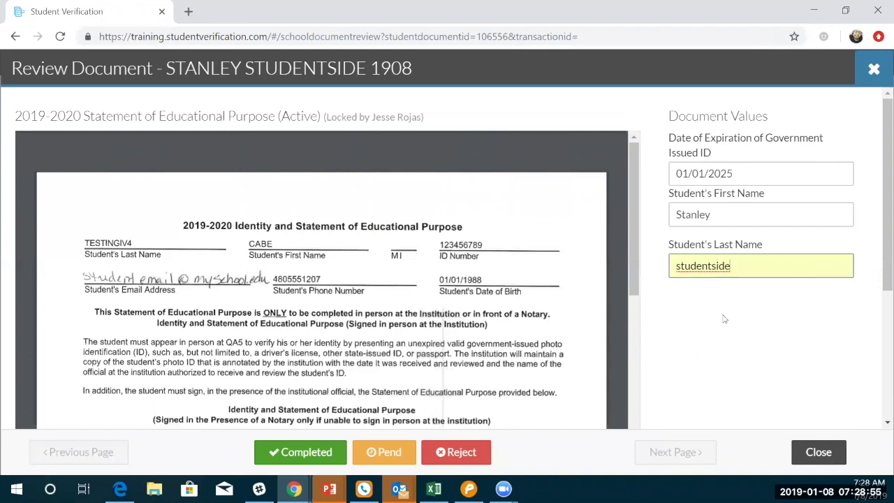
left_click(313, 453)
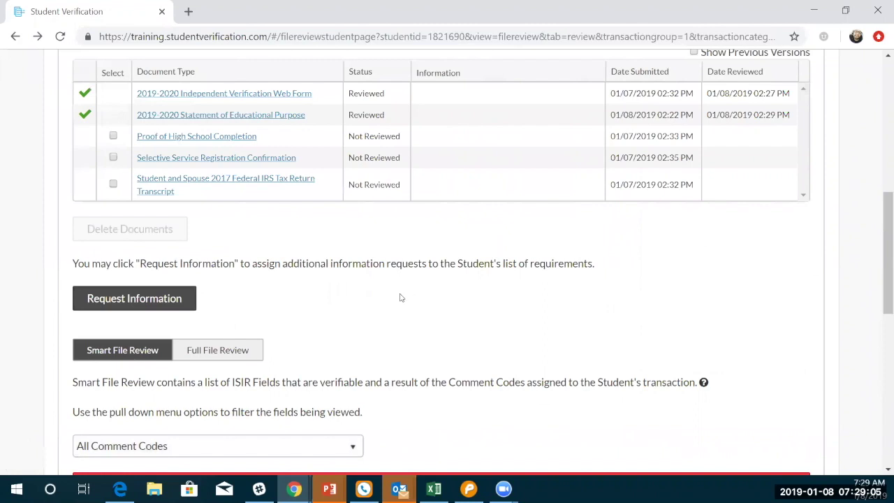
Open the Proof of High School Completion for review, rotate the scanned diploma upright and read through it
scroll(403, 339, "up", 1)
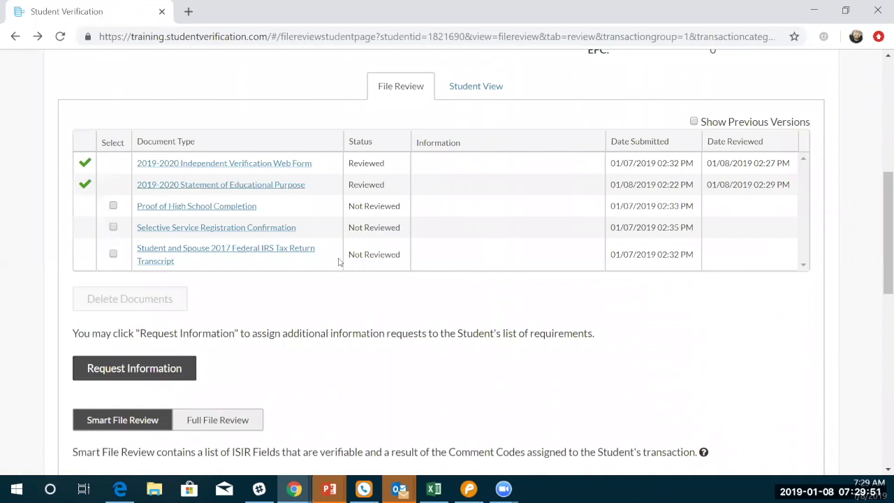
left_click(206, 208)
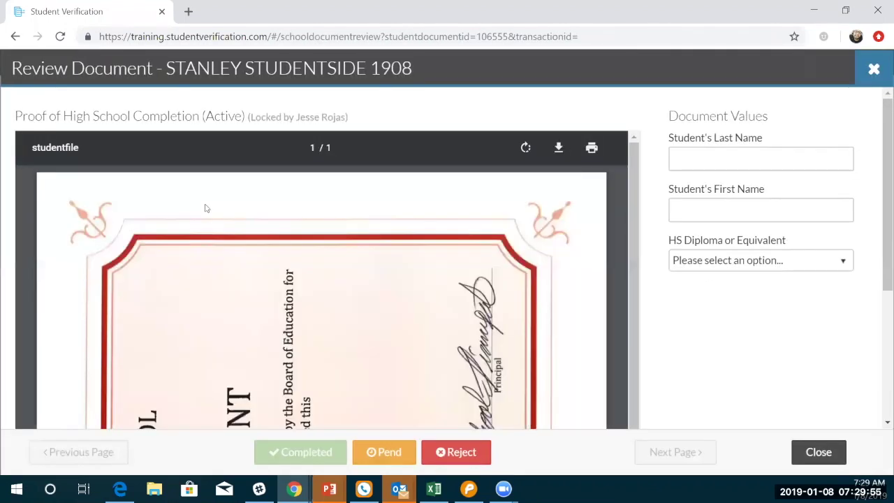
scroll(206, 207, "down", 4)
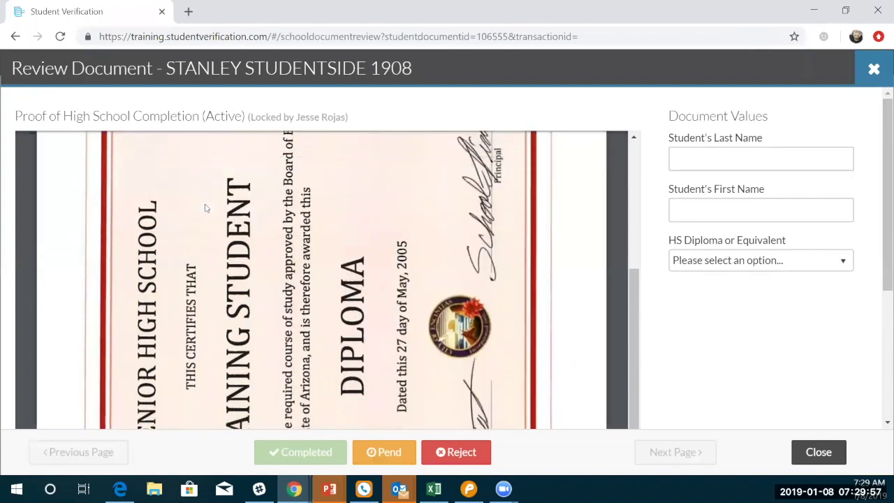
scroll(264, 240, "up", 5)
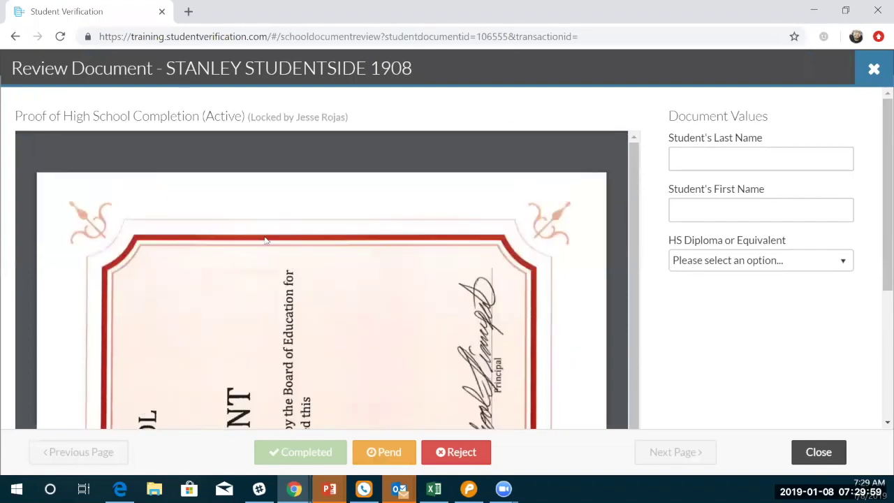
mouse_move(312, 144)
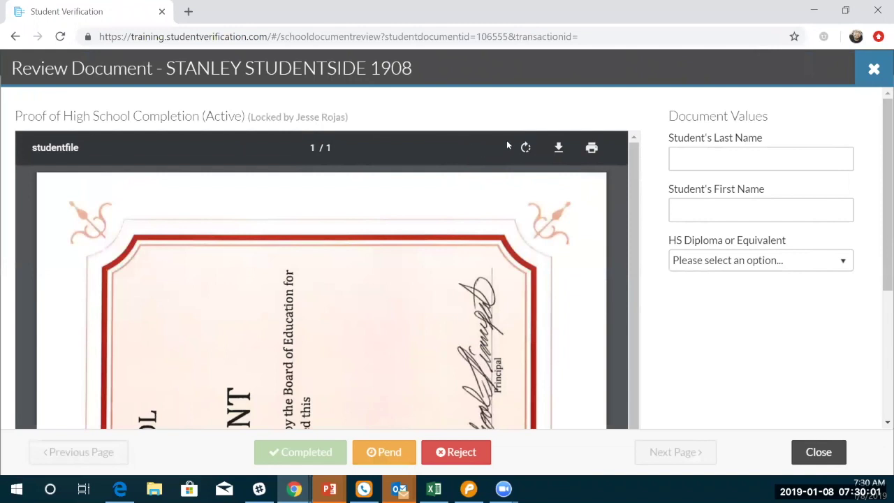
left_click(526, 148)
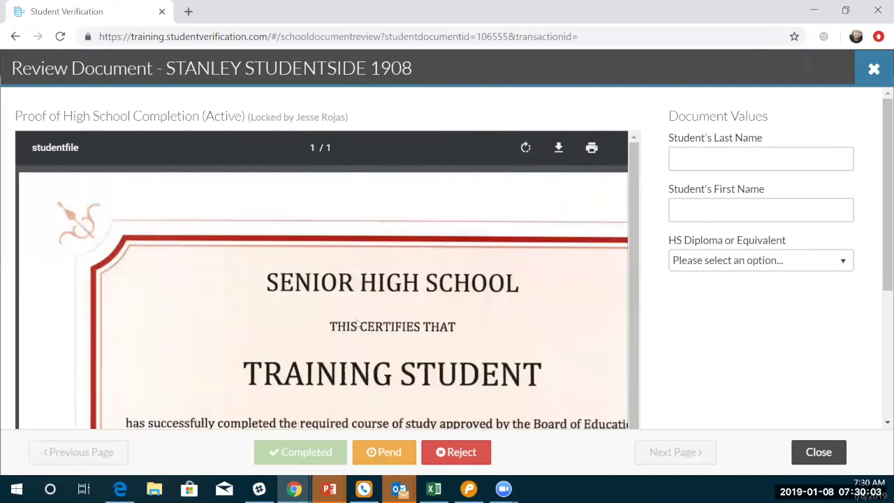
scroll(358, 324, "down", 3)
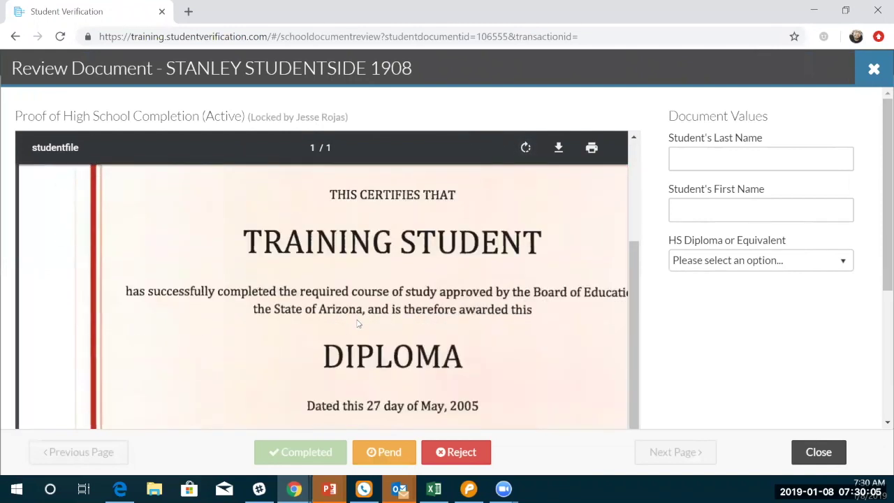
scroll(358, 324, "down", 5)
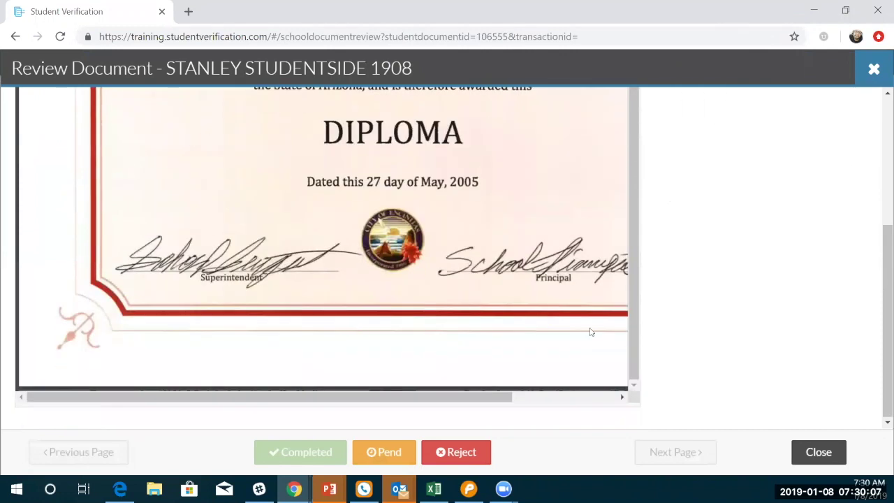
scroll(690, 338, "up", 5)
Fill in the student's last and first names, set HS Diploma or Equivalent to High School Diploma, and mark the document's review as completed
left_click(732, 160)
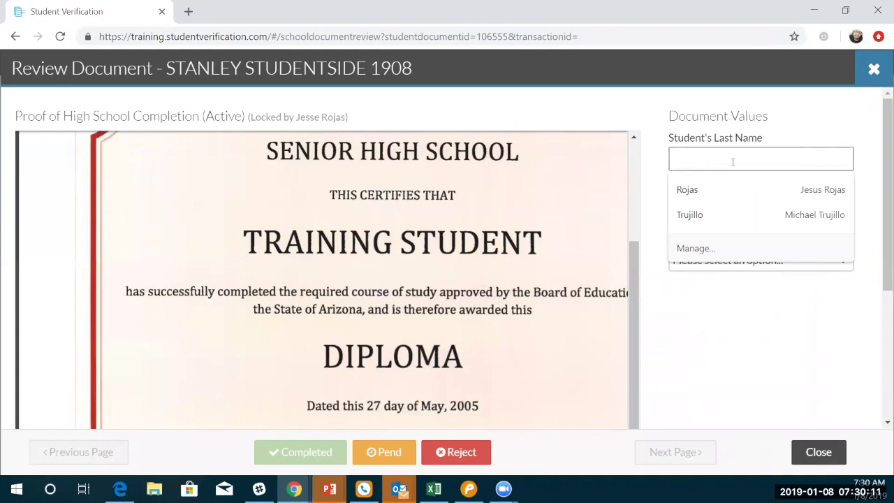
type("S")
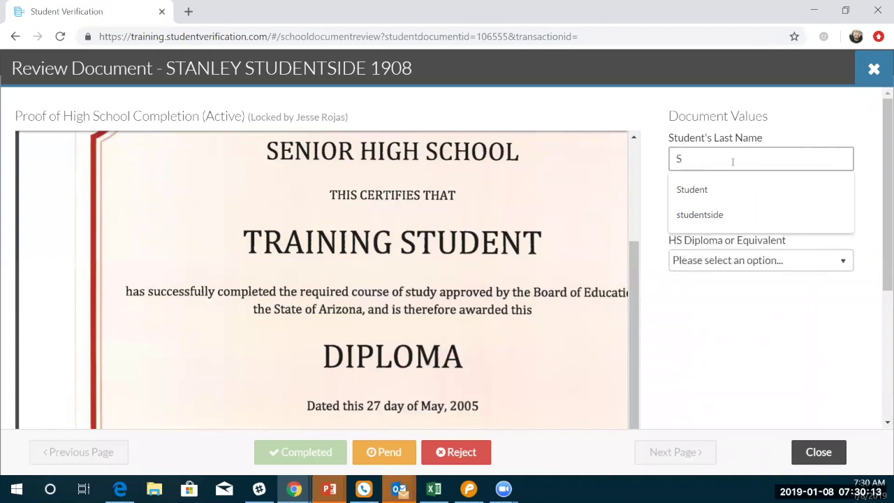
left_click(744, 224)
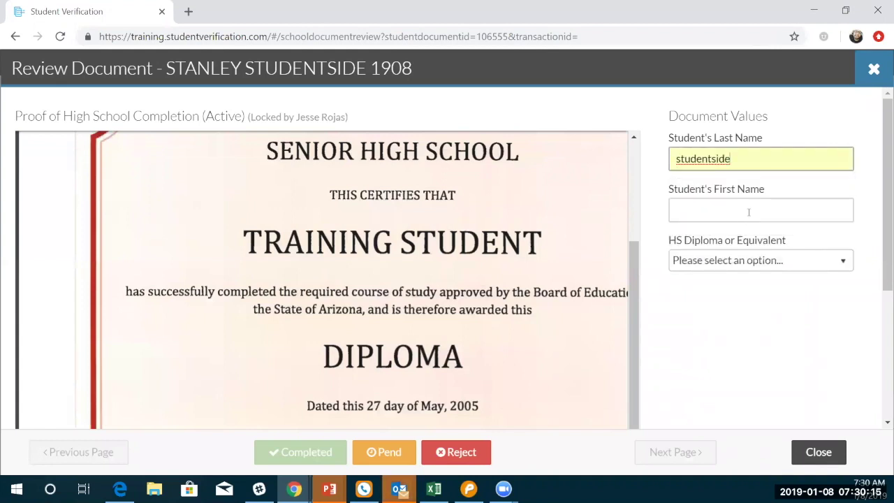
left_click(748, 210)
type("S")
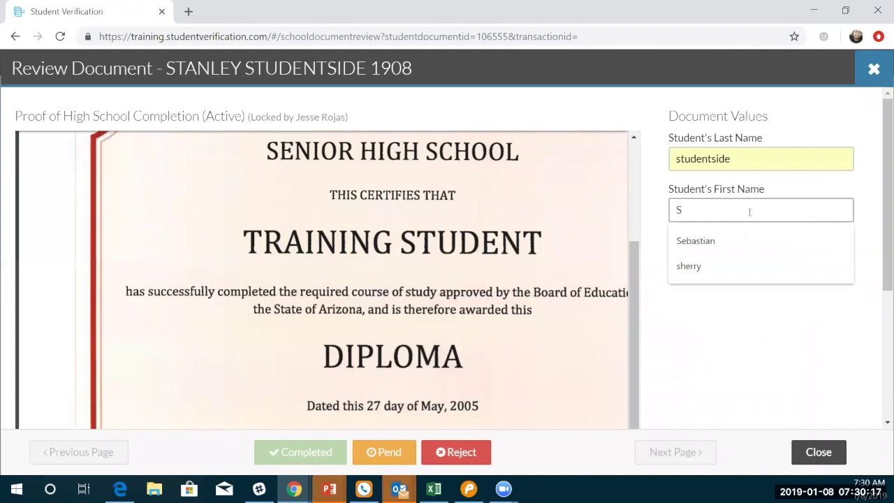
type("r")
key("BackSpace")
type("tan")
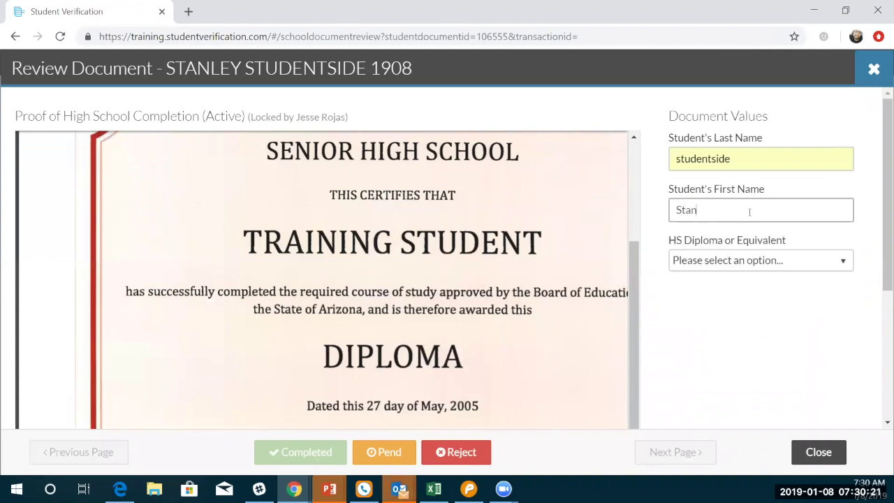
type("ley")
left_click(745, 261)
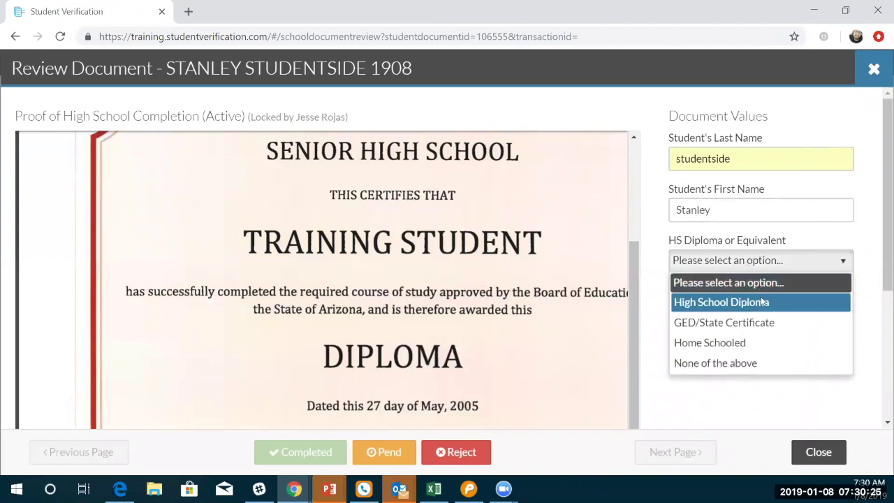
left_click(763, 301)
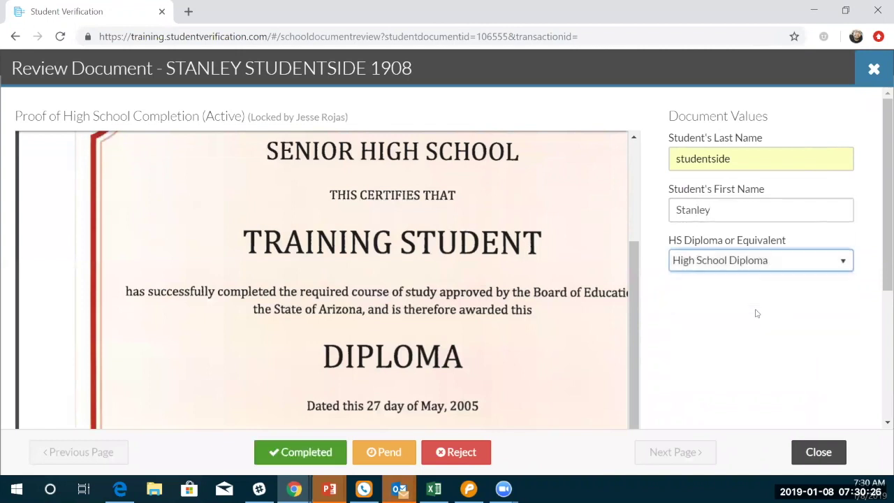
left_click(291, 454)
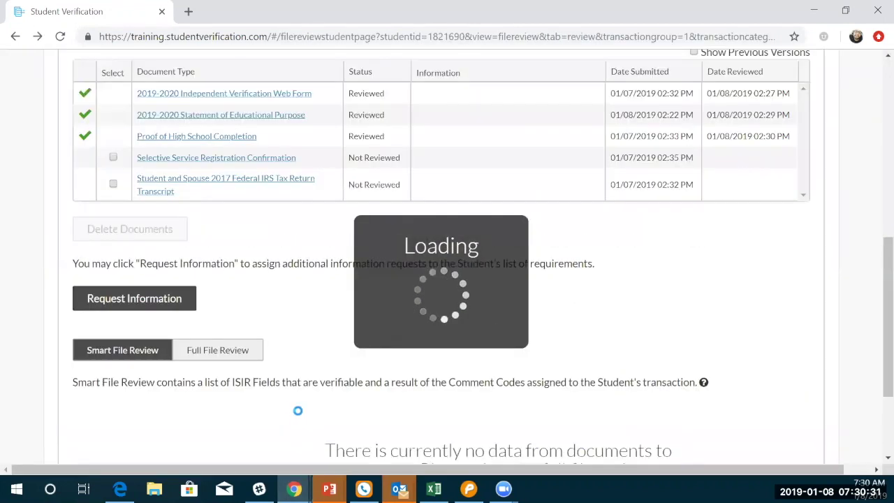
Open the Selective Service Registration Confirmation, read through the record and accept the document
scroll(280, 370, "up", 1)
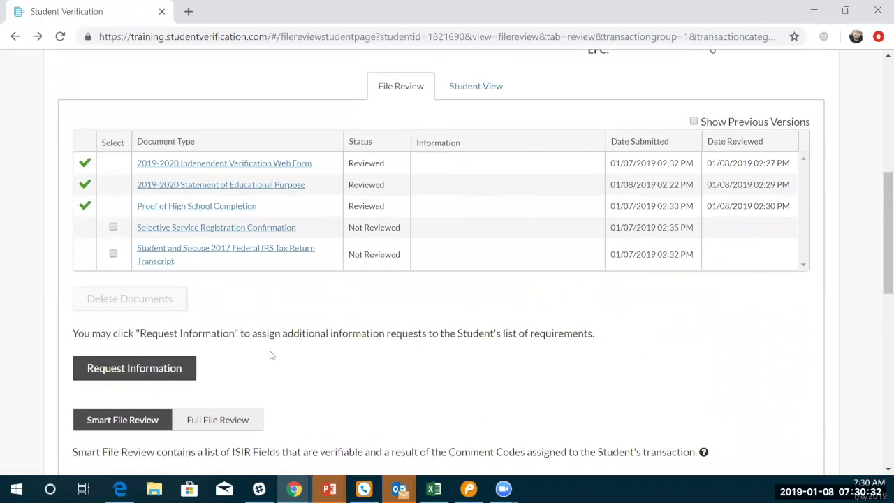
left_click(171, 229)
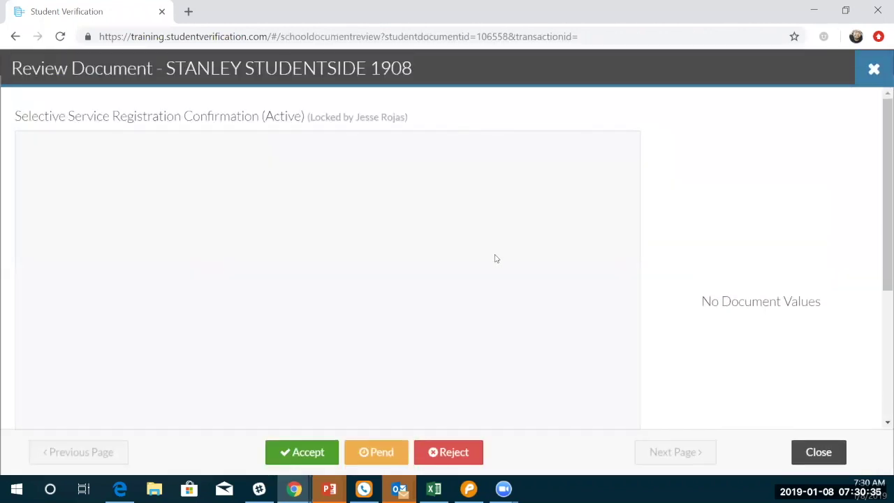
scroll(494, 261, "down", 2)
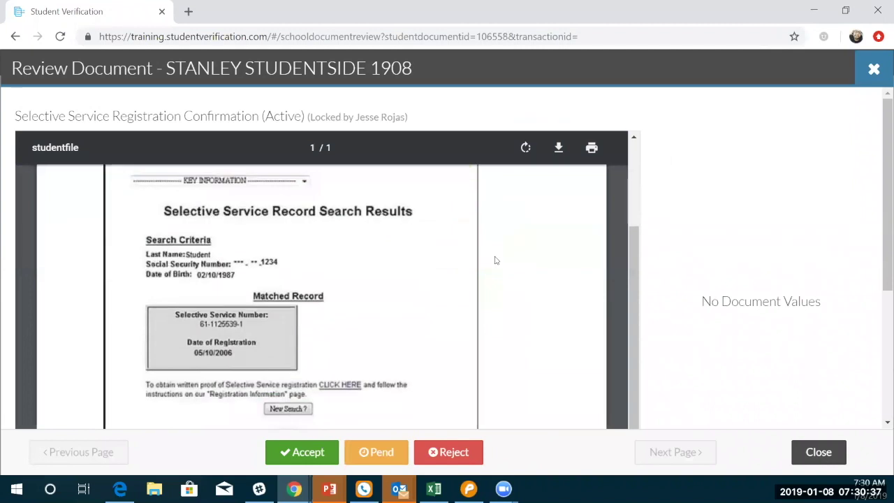
scroll(495, 261, "down", 2)
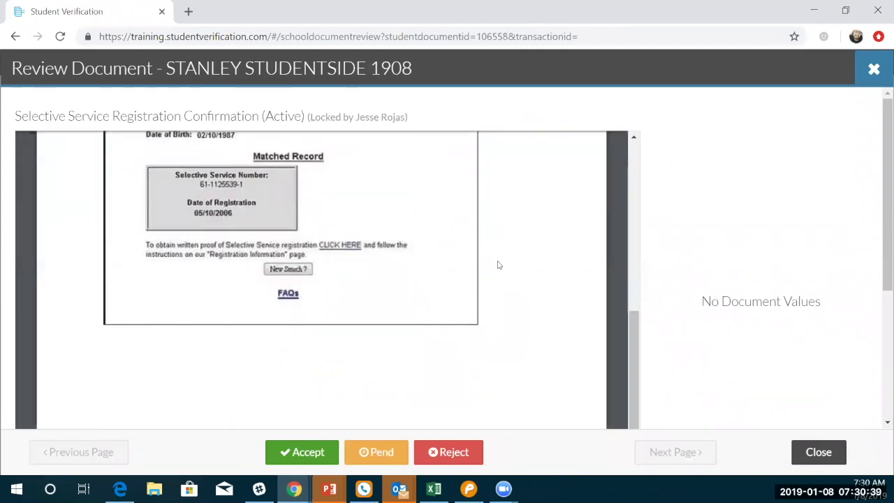
scroll(497, 267, "down", 3)
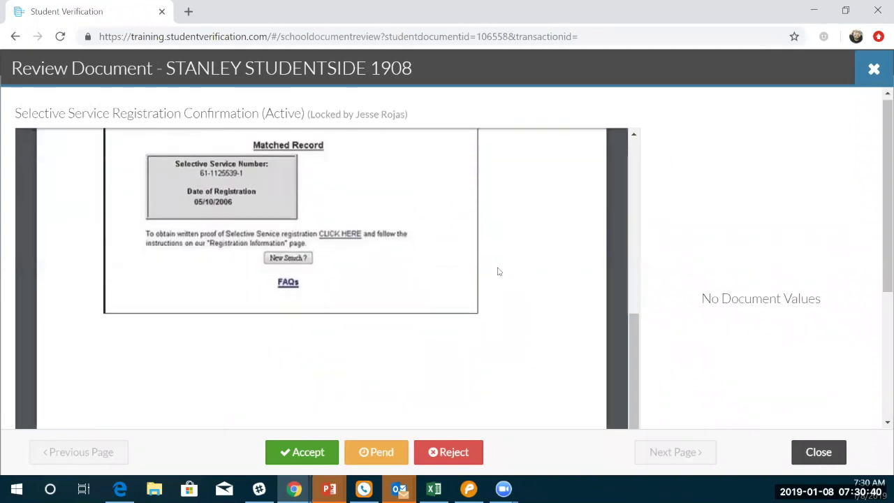
left_click(317, 449)
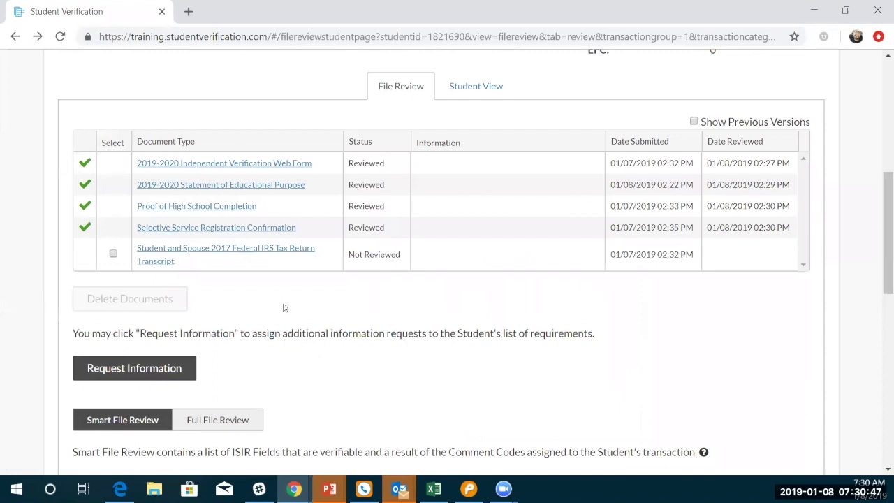
Open the Student and Spouse 2017 Federal IRS Tax Return Transcript and examine its document values against the transcript
left_click(269, 255)
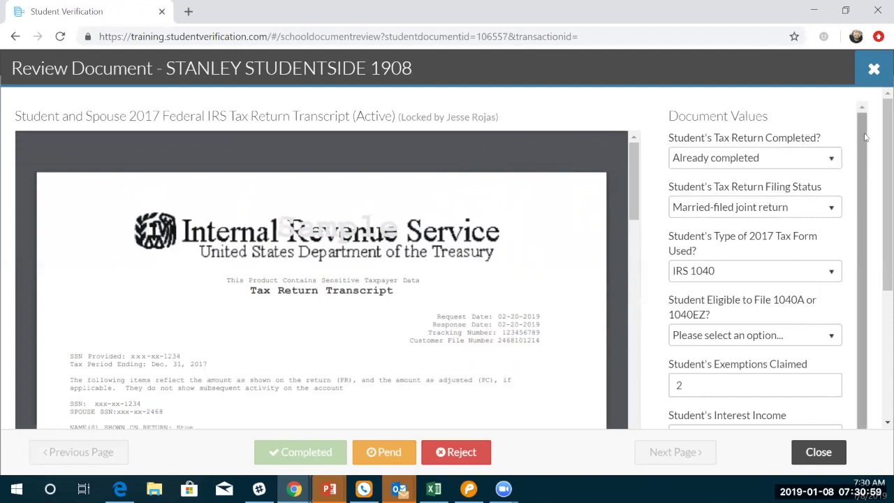
scroll(858, 157, "down", 2)
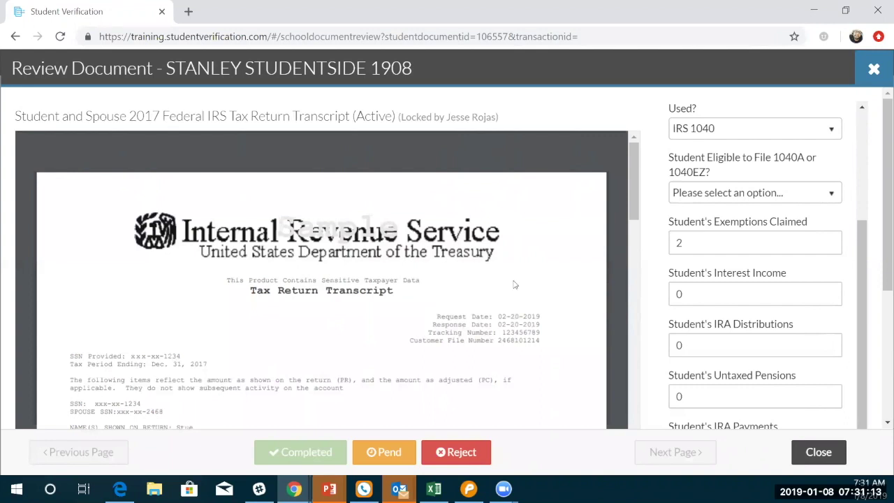
scroll(733, 242, "down", 2)
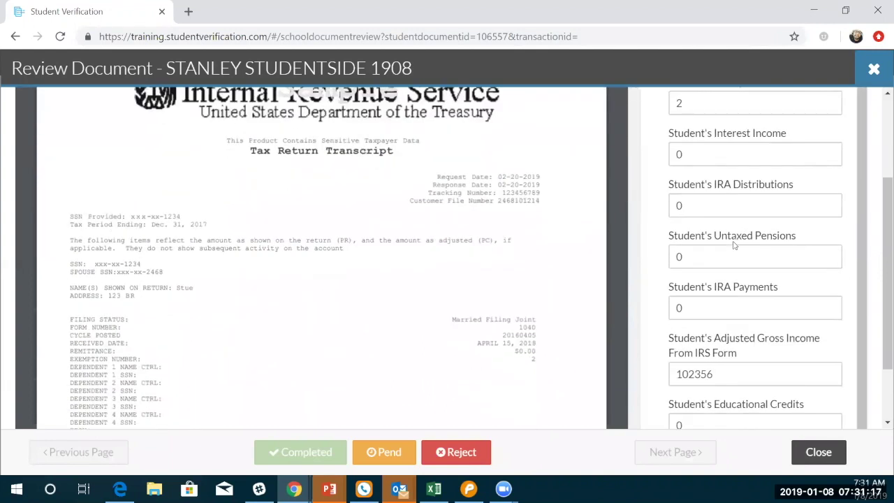
scroll(739, 266, "up", 2)
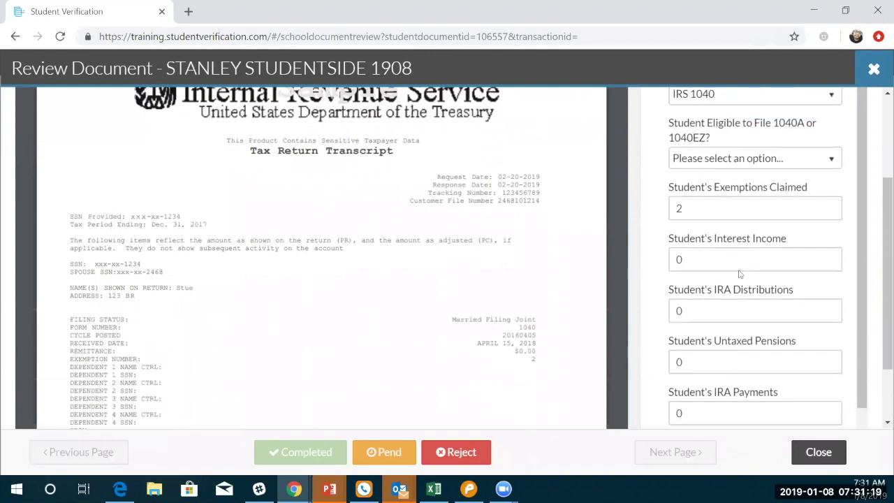
scroll(722, 283, "up", 2)
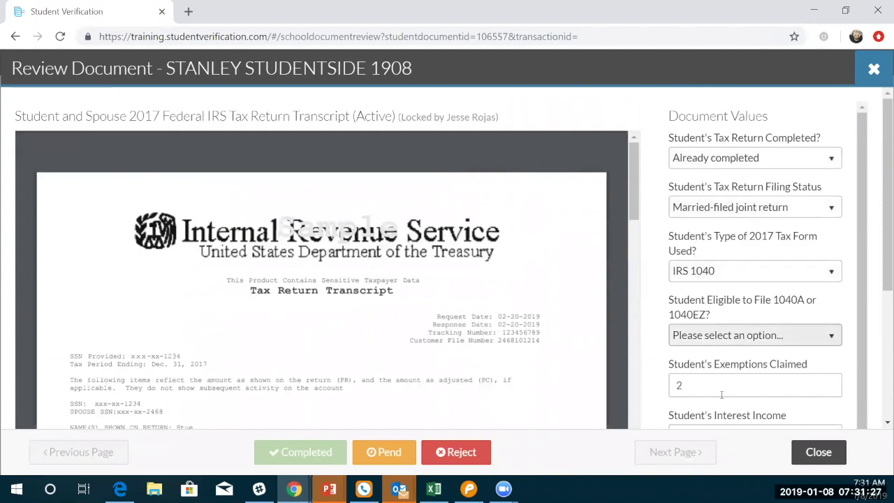
scroll(728, 416, "down", 2)
scroll(727, 415, "down", 4)
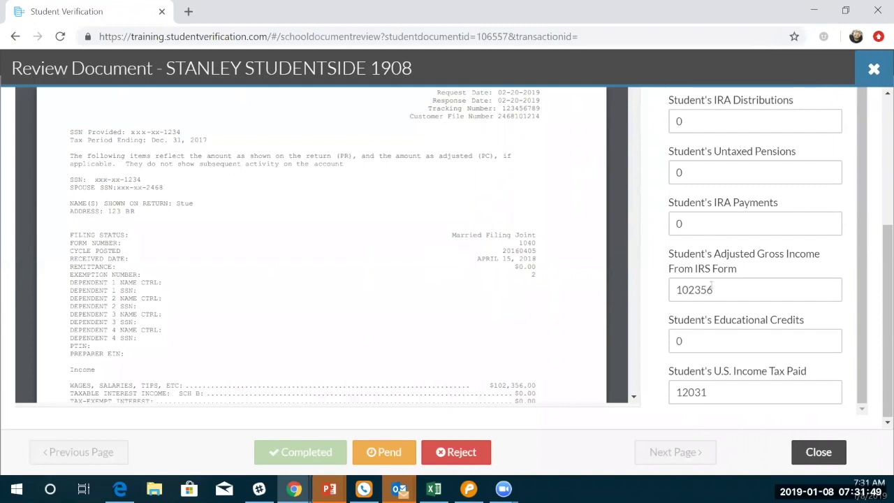
scroll(712, 286, "up", 1)
scroll(728, 324, "down", 1)
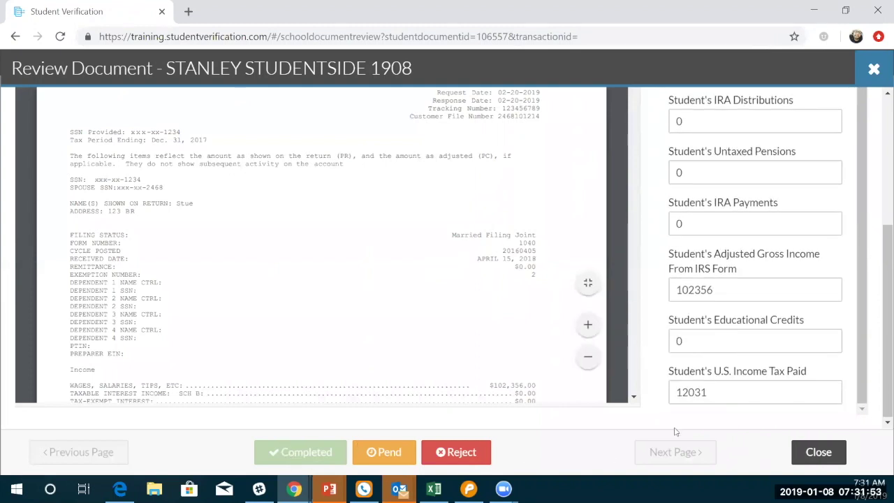
Set Student Eligible to File 1040A or 1040EZ to Yes and mark the tax return transcript's review as completed
scroll(720, 368, "up", 1)
scroll(721, 369, "up", 5)
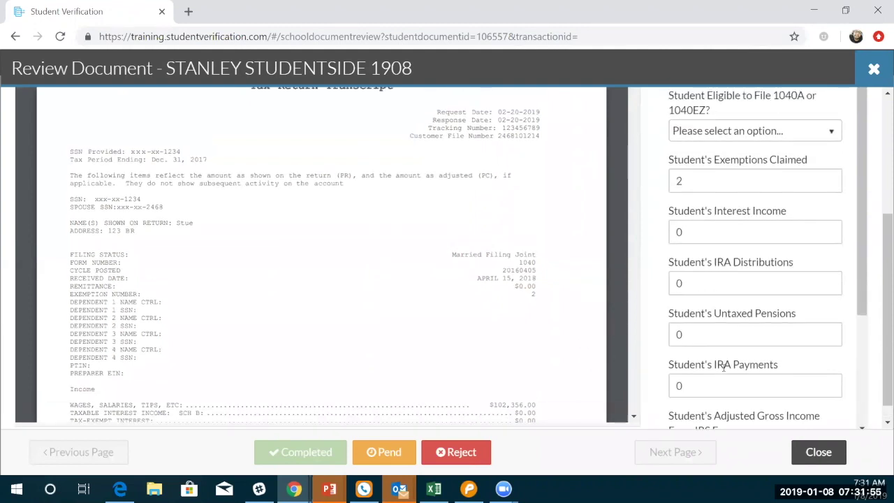
scroll(724, 368, "up", 1)
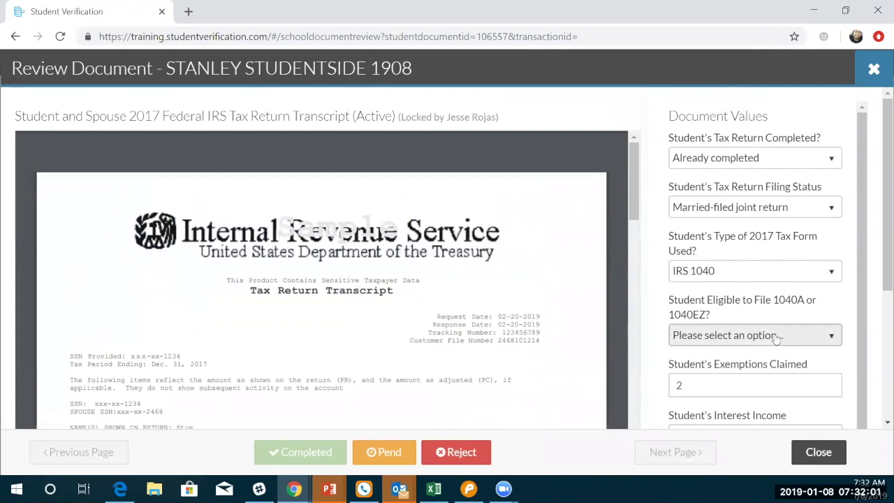
left_click(834, 338)
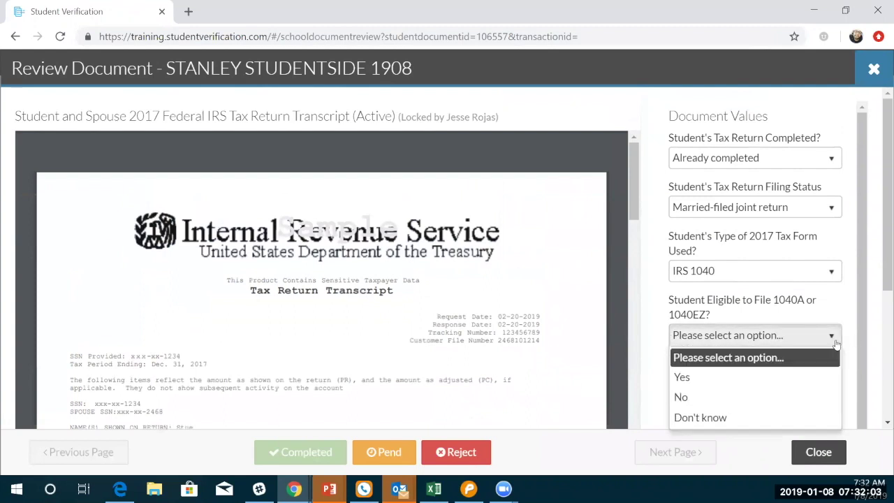
left_click(774, 378)
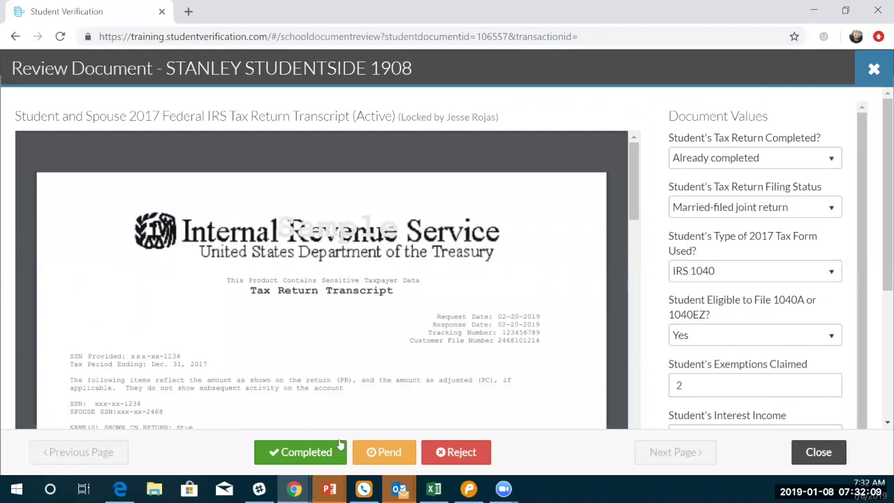
left_click(283, 453)
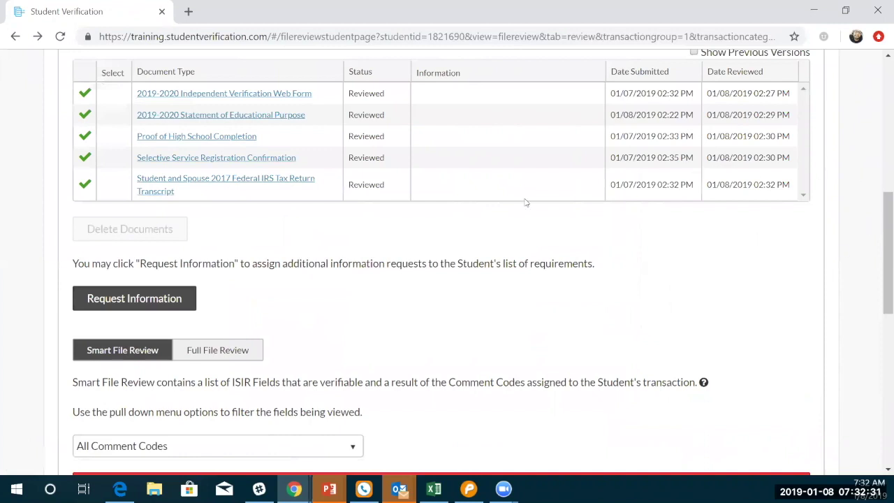
Open the additional information request for the student and look through the document types that can be requested
scroll(223, 249, "down", 1)
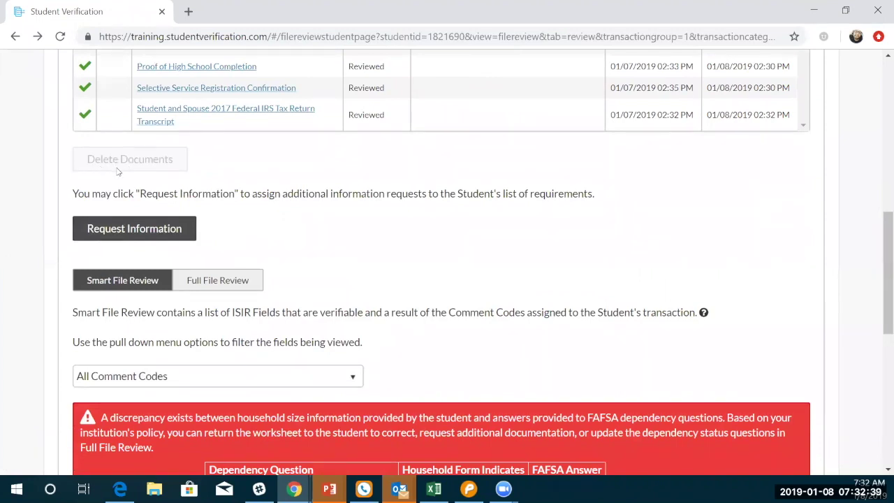
scroll(491, 283, "up", 2)
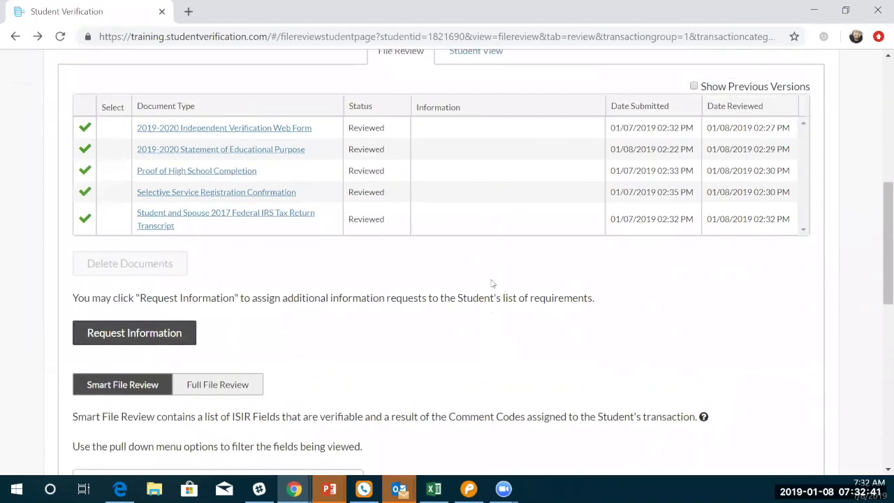
scroll(491, 283, "up", 1)
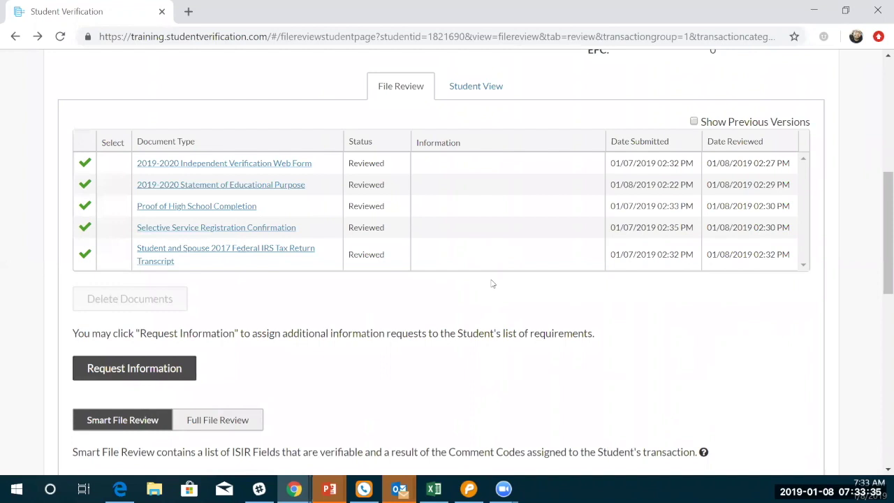
scroll(485, 287, "down", 1)
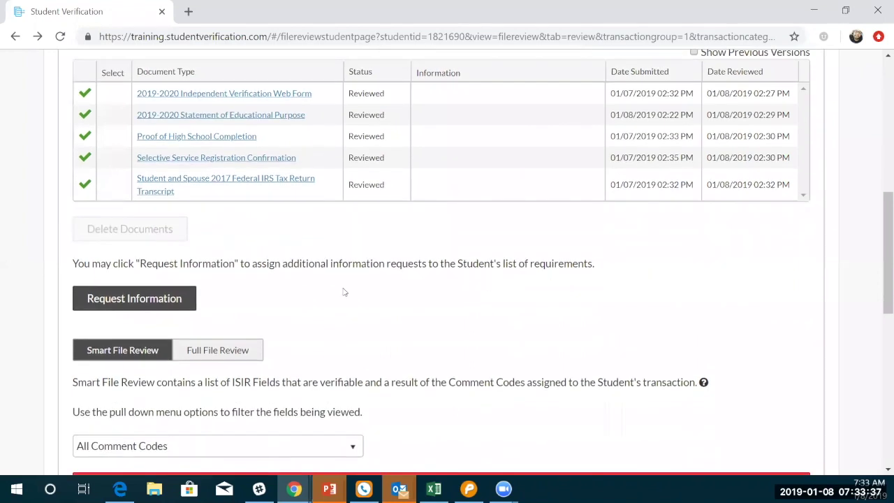
left_click(156, 306)
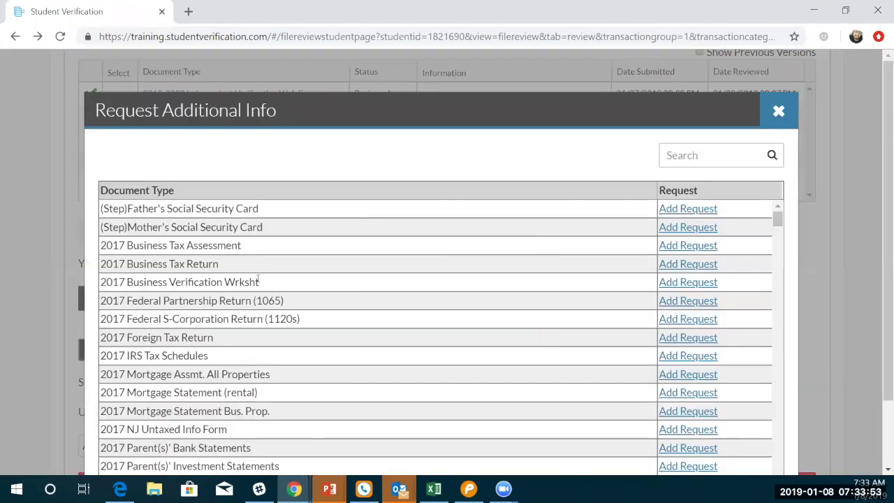
scroll(276, 267, "down", 5)
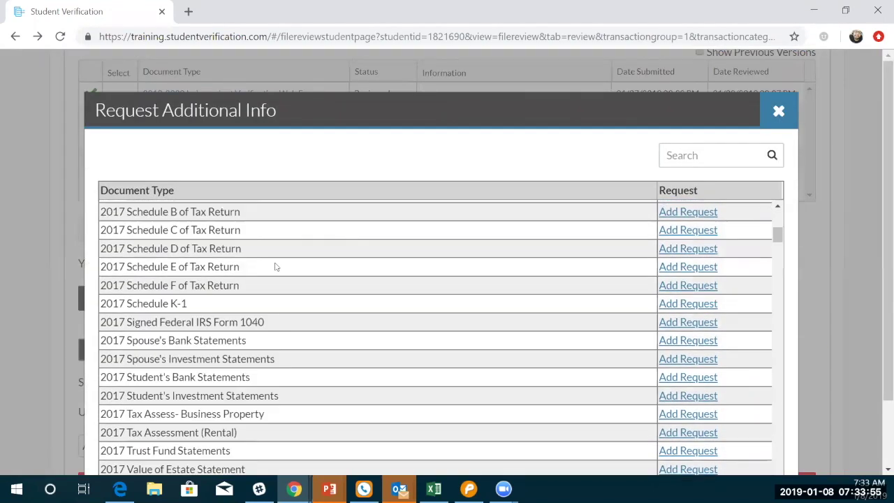
scroll(551, 301, "down", 12)
scroll(581, 308, "down", 15)
scroll(581, 308, "down", 10)
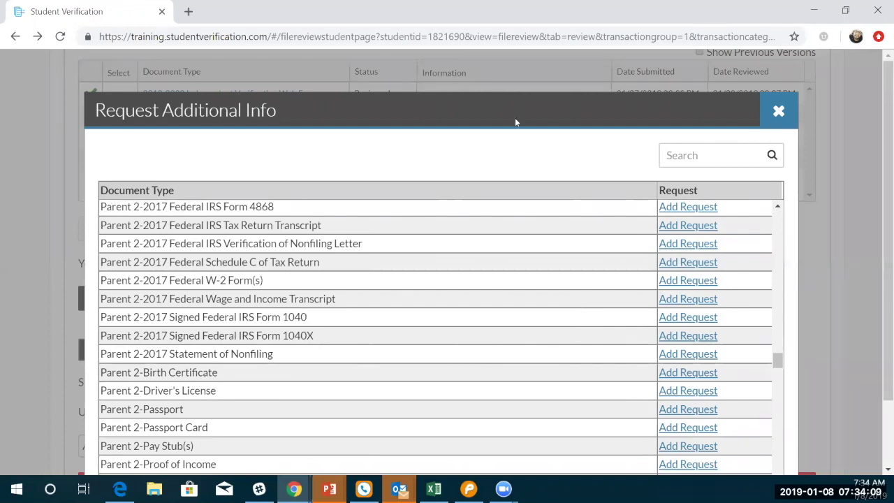
scroll(517, 272, "up", 2)
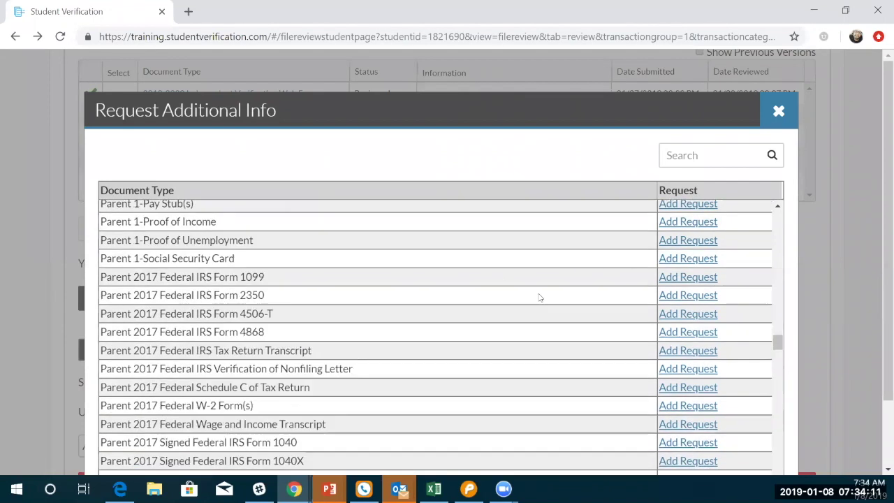
Search the document types for "support" and start adding a request for Proof of Support
left_click(700, 158)
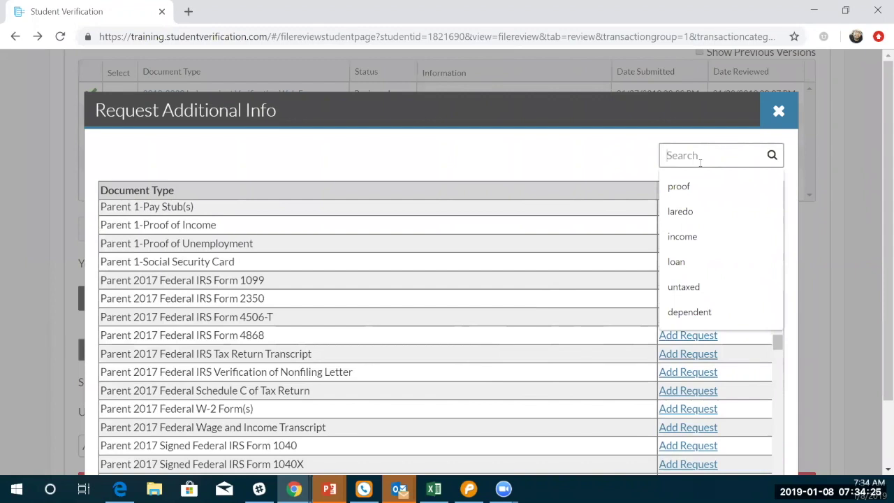
type("su")
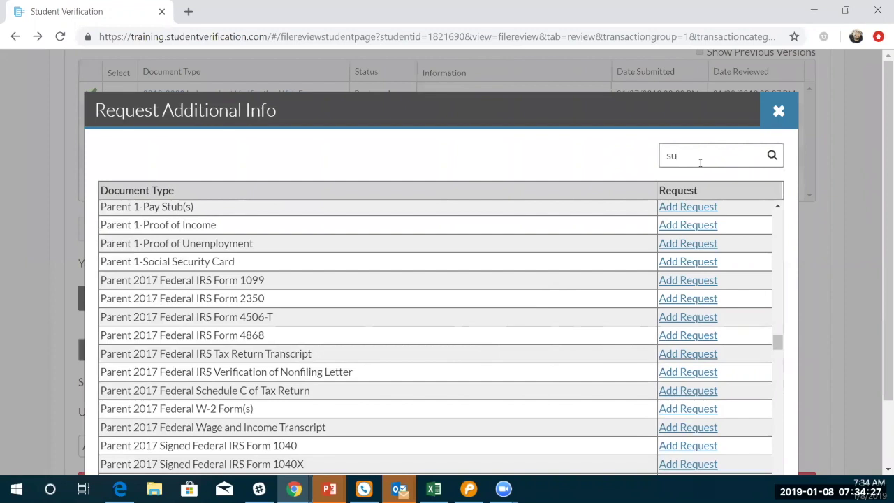
type("pport")
key("Return")
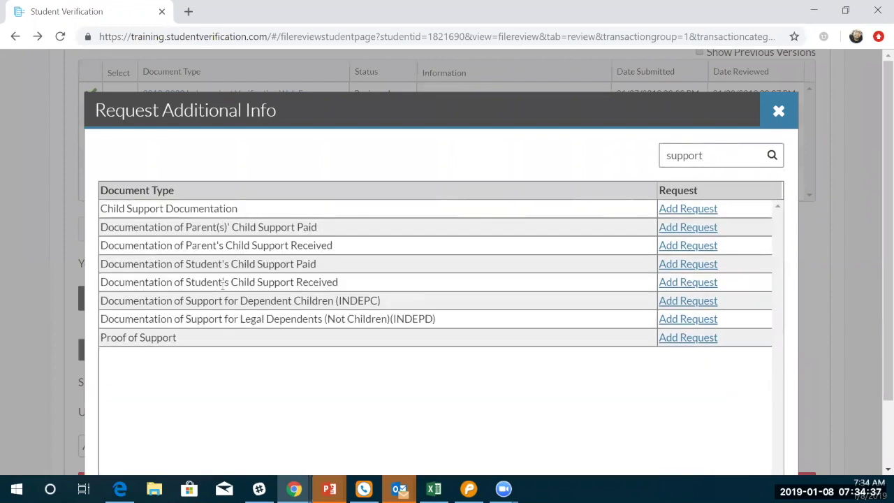
left_click(689, 340)
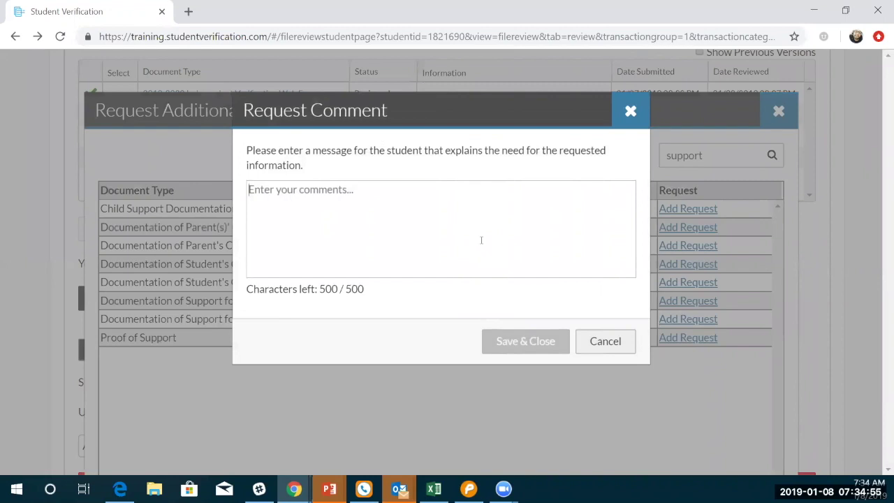
Enter the request comment "Please provide additional documentation of support for your cousin" and save both the comment and the Proof of Support request
type("Please")
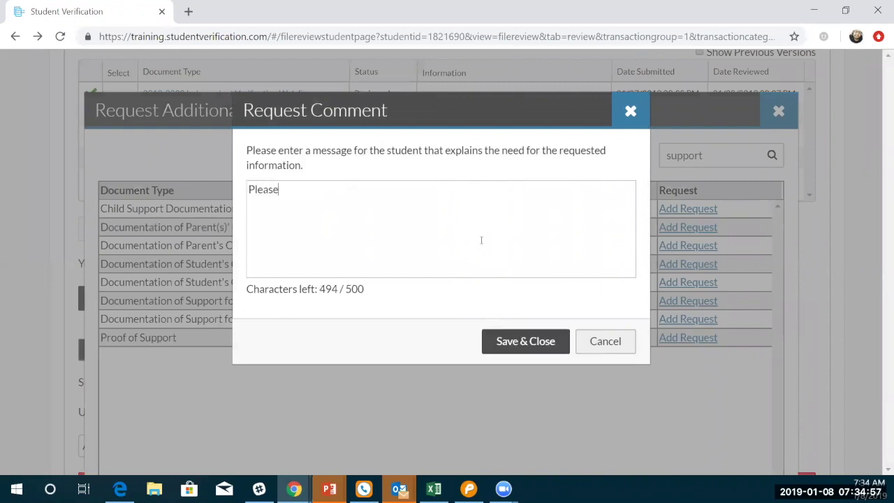
type(" provide additional docu")
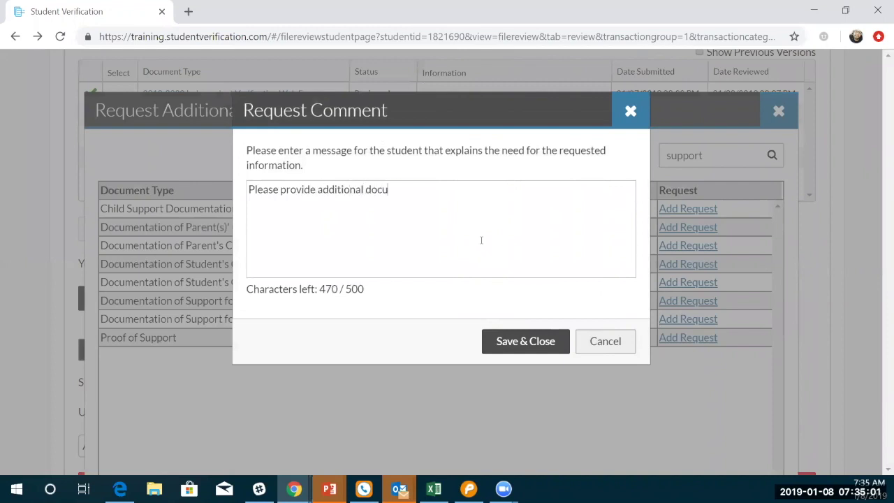
type("mentation of")
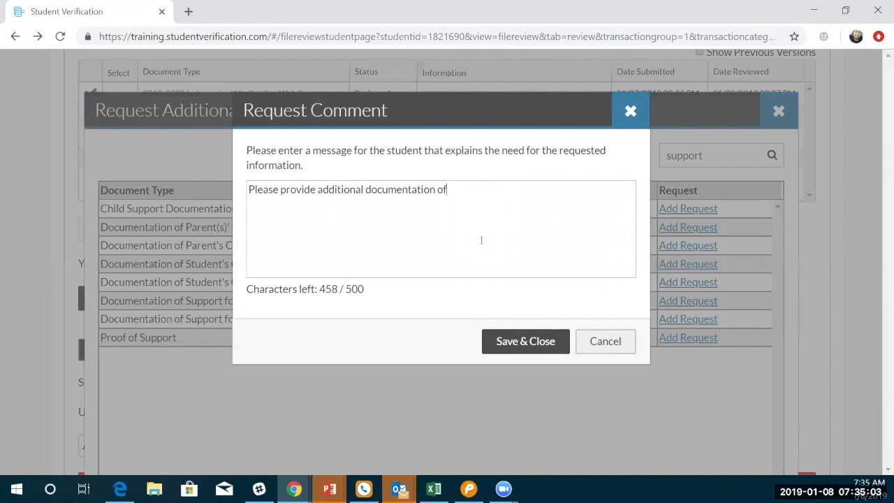
type(" support for your cousin")
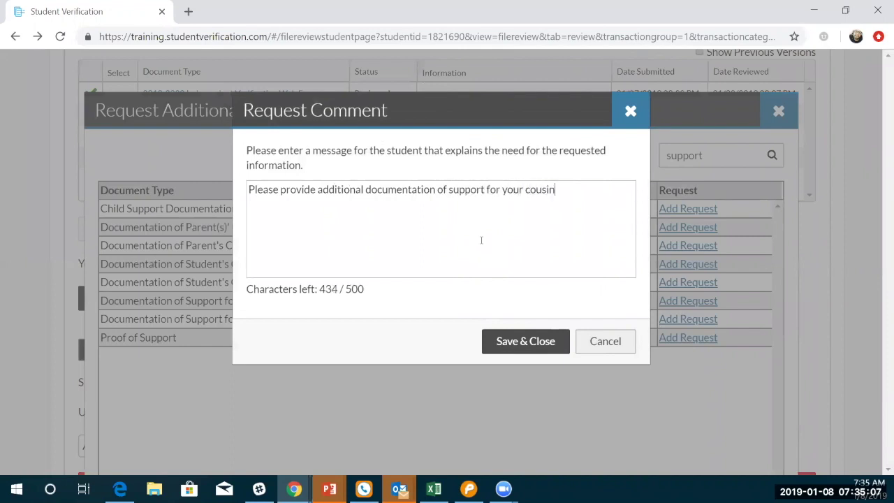
left_click(532, 340)
scroll(545, 375, "down", 2)
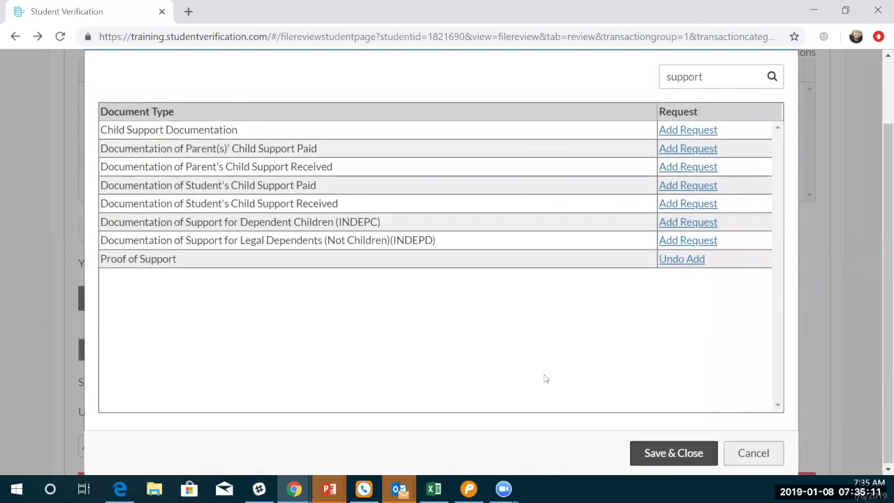
left_click(644, 453)
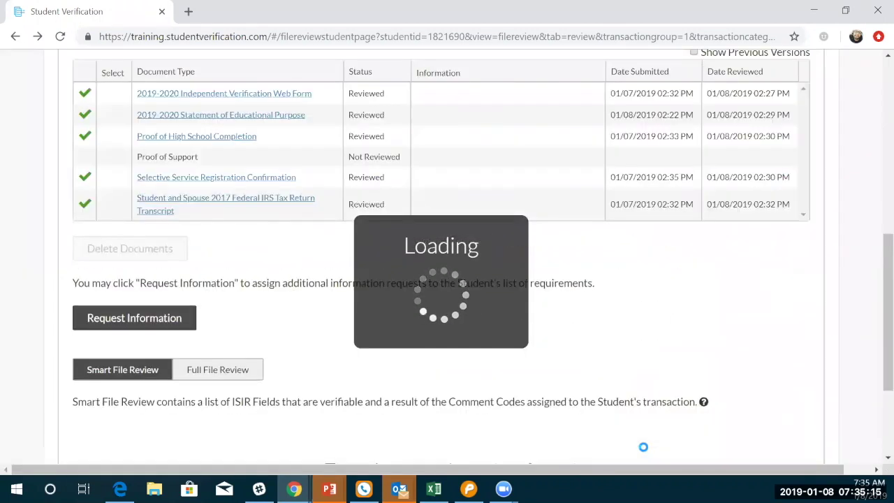
Switch to the Student View and expand the Additional Info: Proof of Support task to check its message
scroll(645, 452, "up", 5)
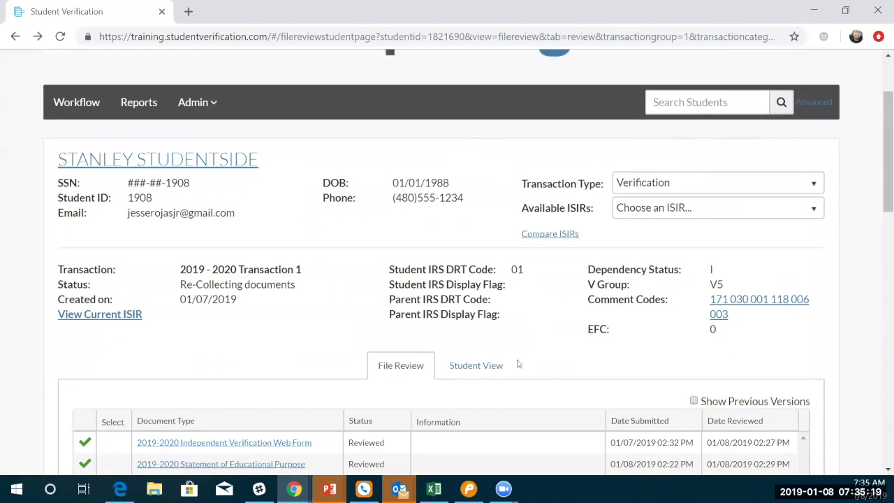
left_click(493, 370)
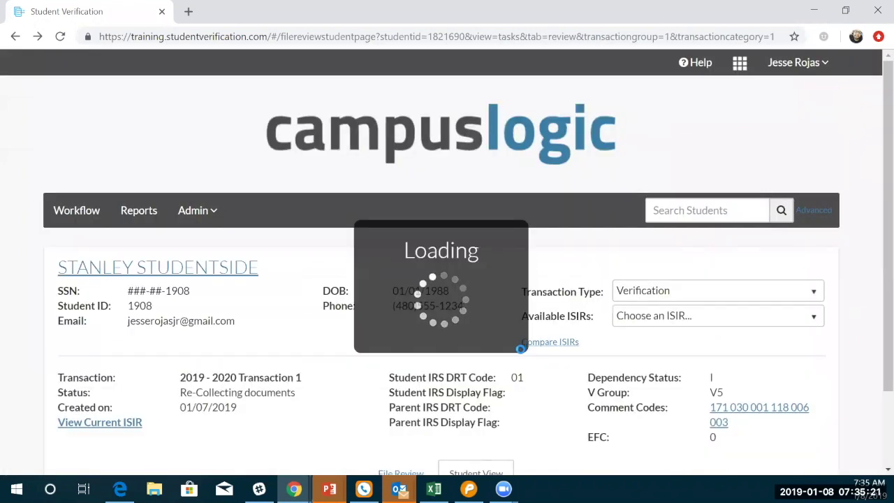
scroll(517, 353, "down", 5)
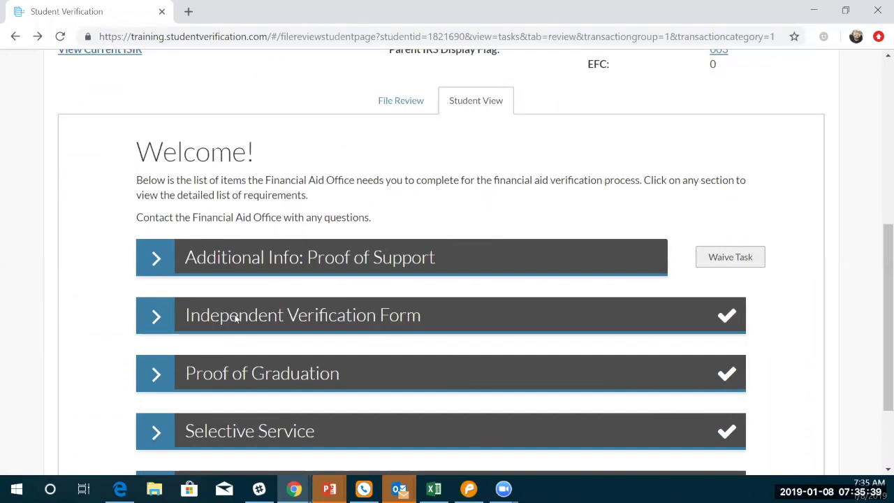
left_click(147, 260)
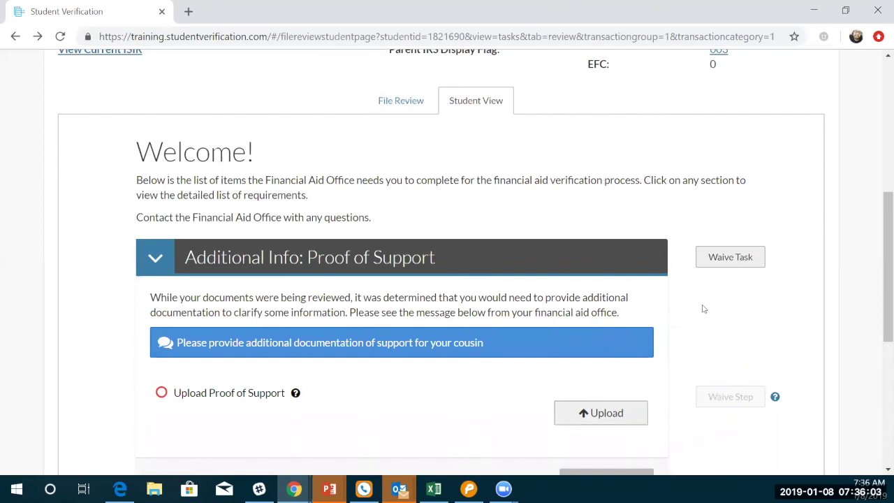
Return to the File Review and reopen the additional information requests
left_click(411, 106)
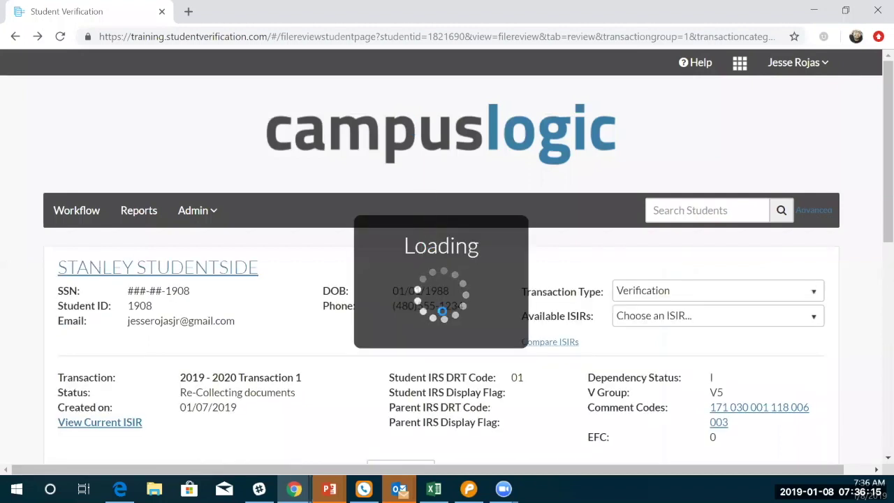
scroll(451, 395, "down", 2)
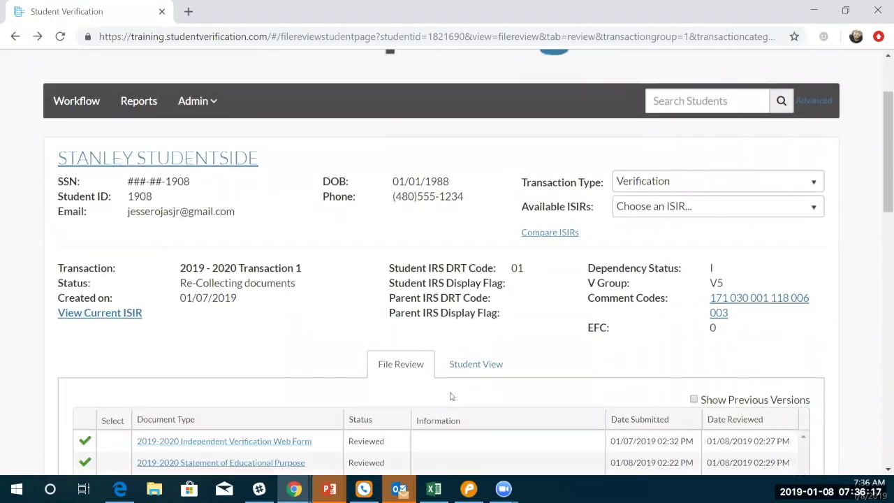
scroll(451, 396, "down", 5)
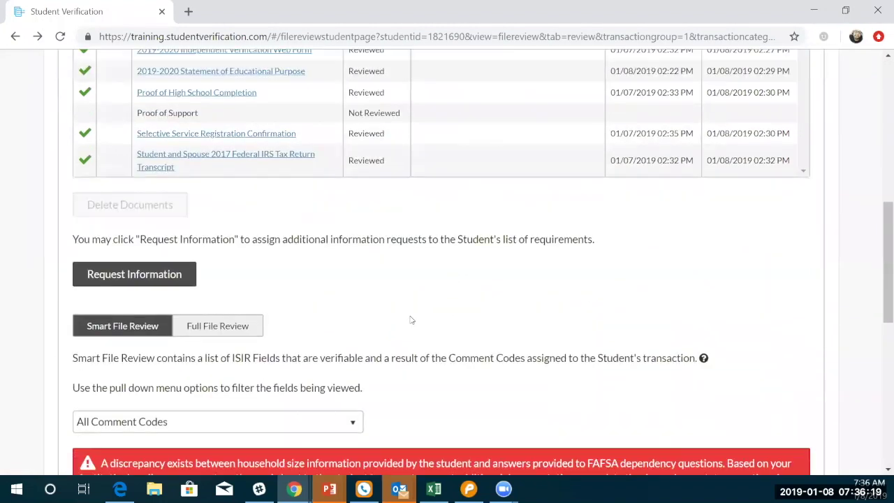
scroll(411, 320, "down", 1)
left_click(163, 216)
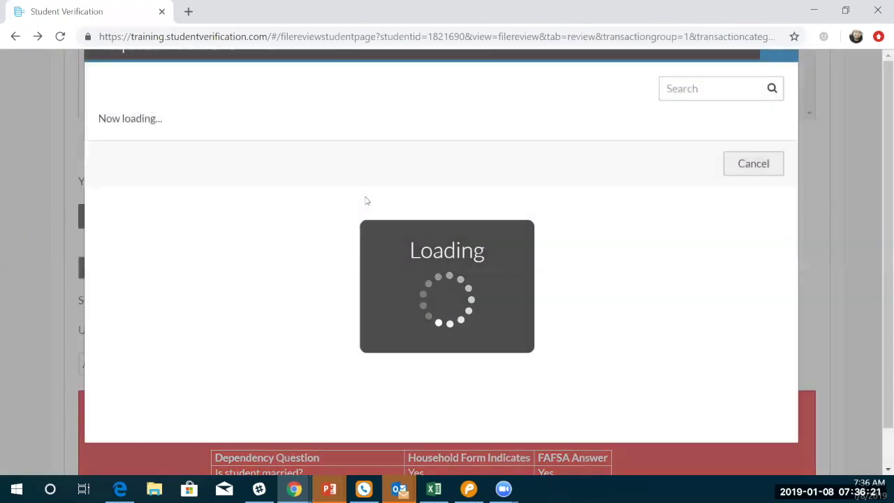
Search the document types for "proof", delete the Proof of Support request, and save the change
left_click(667, 155)
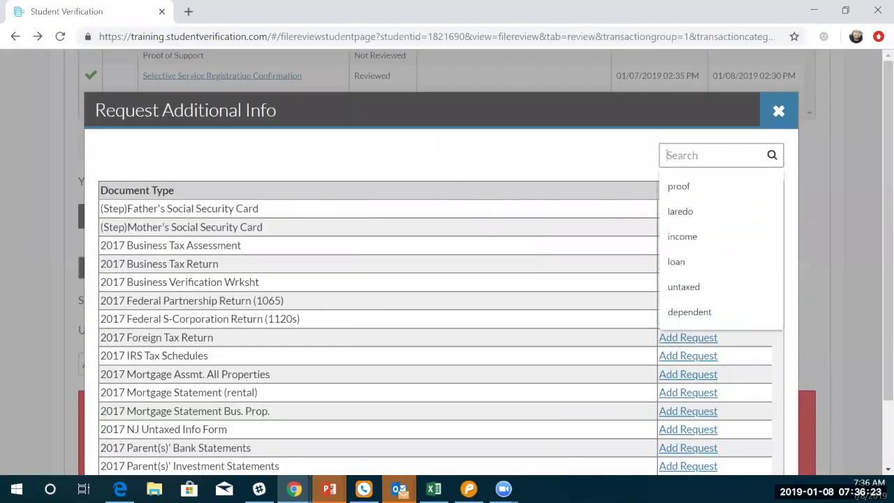
type("proof")
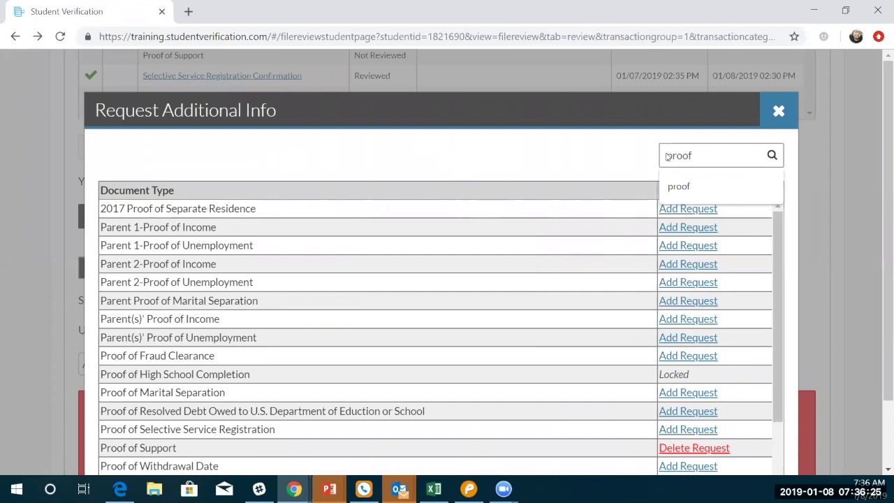
left_click(704, 451)
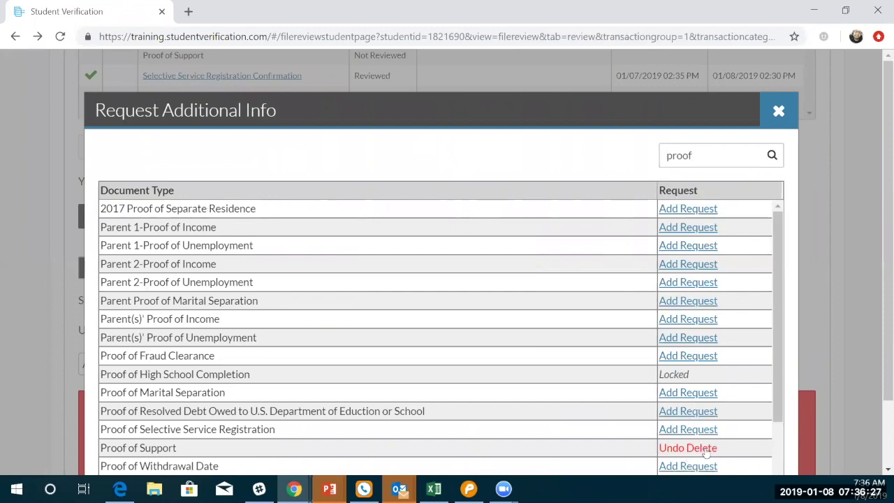
scroll(589, 415, "down", 2)
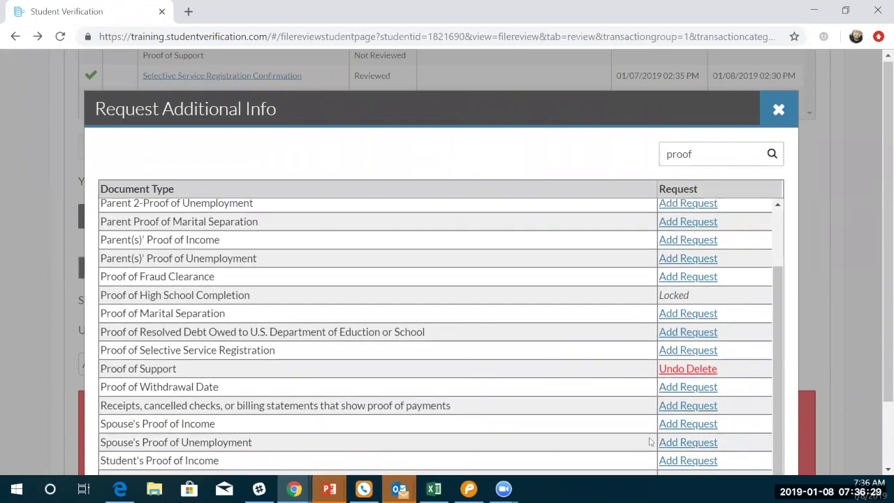
scroll(650, 442, "down", 1)
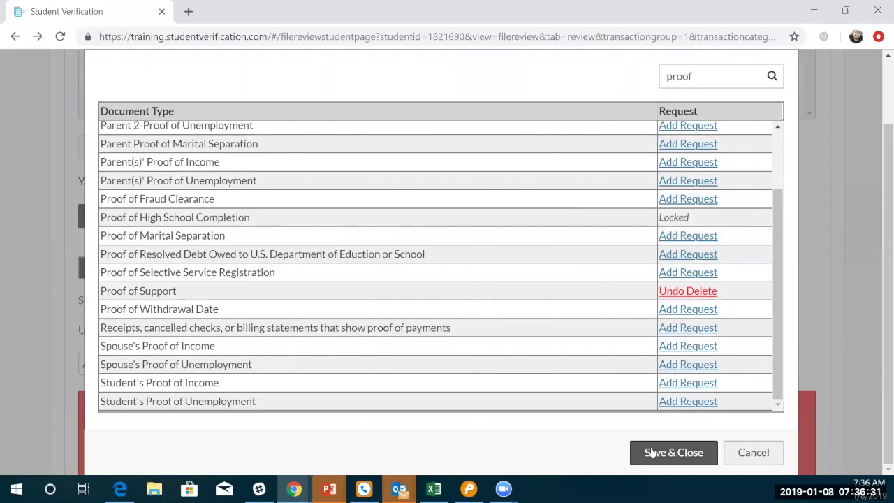
left_click(652, 453)
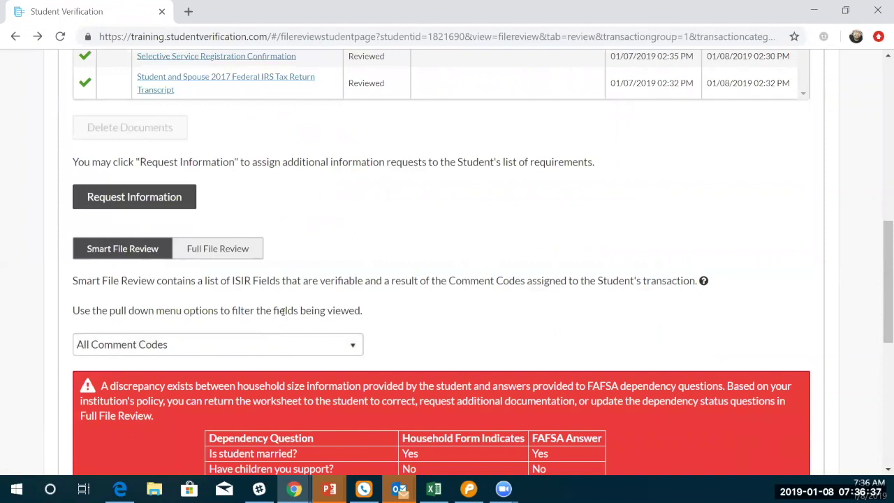
Switch to the Student View and check the student's task list for the Proof of Support request
scroll(282, 312, "up", 3)
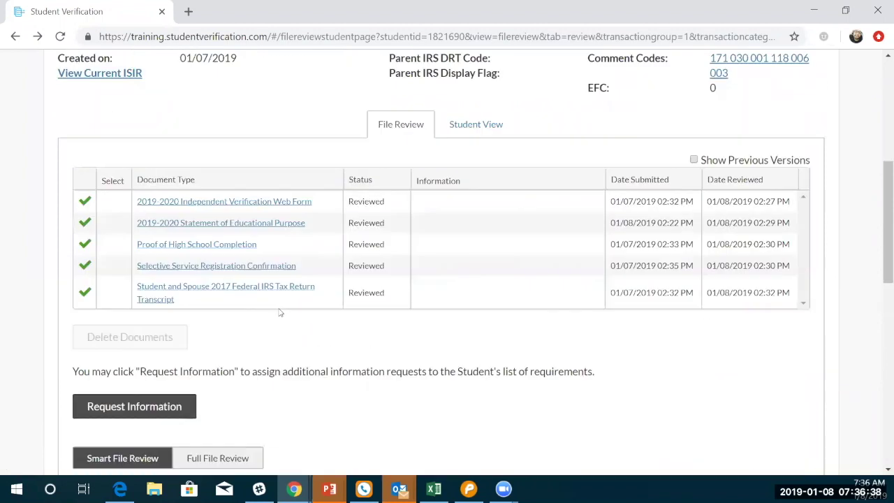
left_click(484, 128)
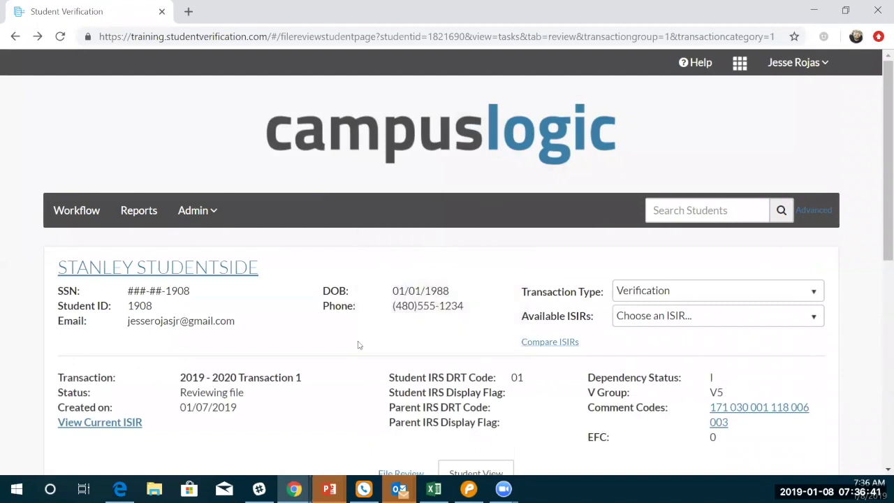
scroll(349, 347, "down", 3)
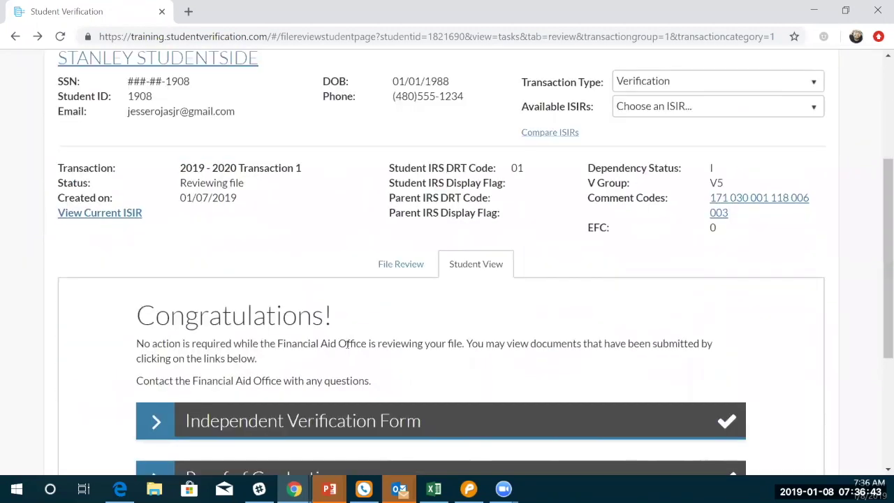
scroll(347, 343, "down", 2)
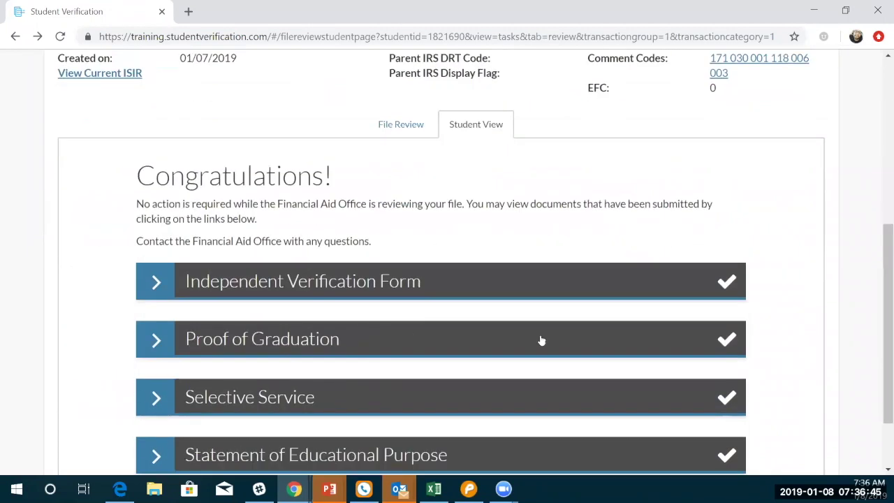
Return to the File Review and examine the household size discrepancy between the household form and the FAFSA dependency answers
left_click(401, 124)
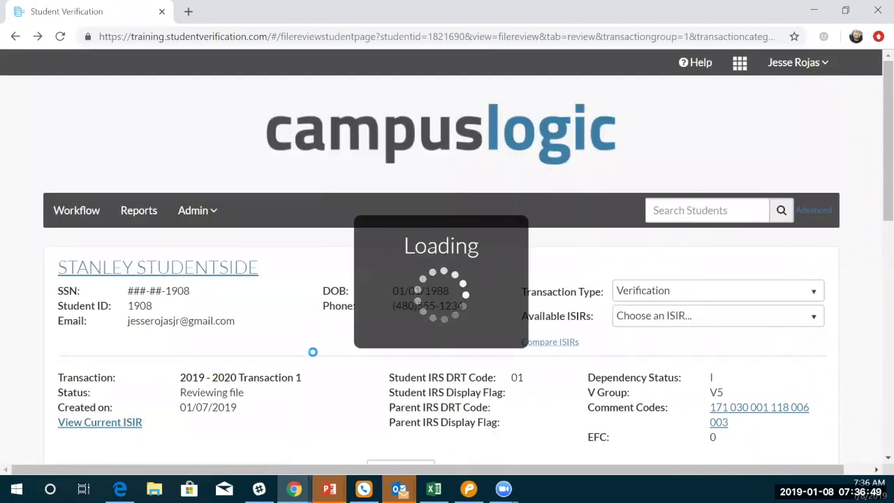
scroll(306, 363, "down", 1)
scroll(305, 363, "down", 5)
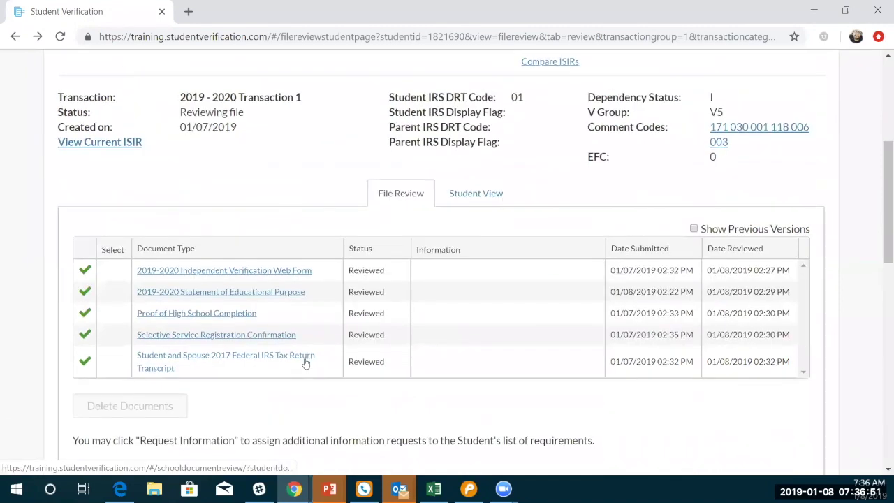
scroll(304, 360, "down", 3)
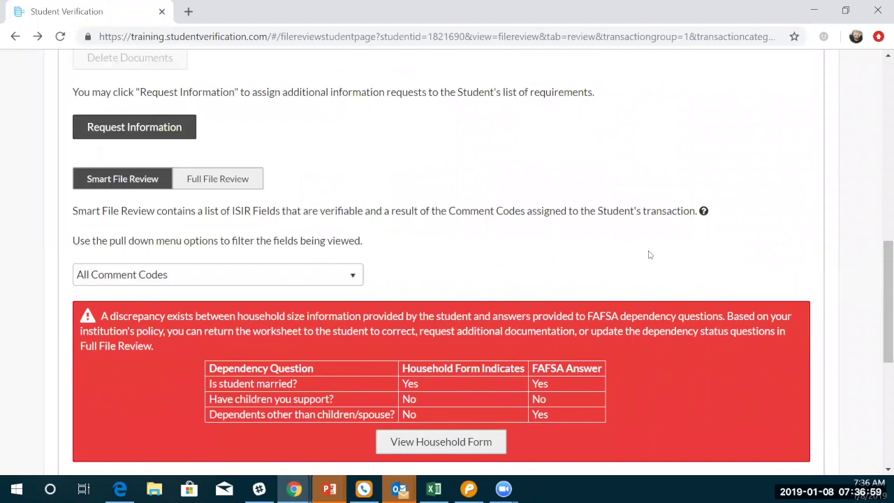
scroll(779, 257, "down", 1)
scroll(778, 256, "down", 2)
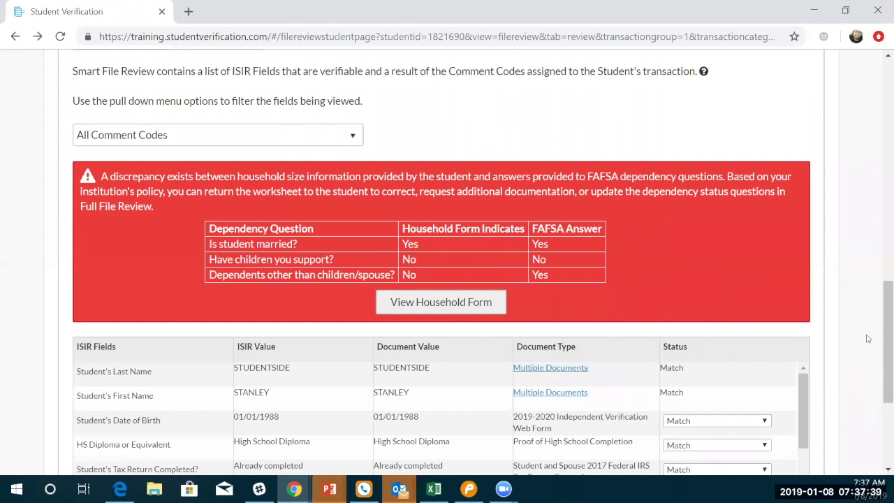
scroll(868, 338, "up", 1)
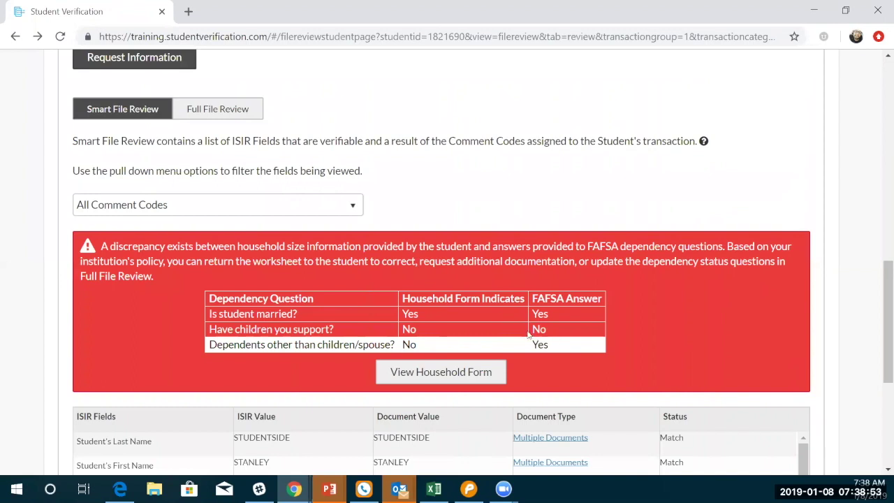
scroll(562, 357, "down", 1)
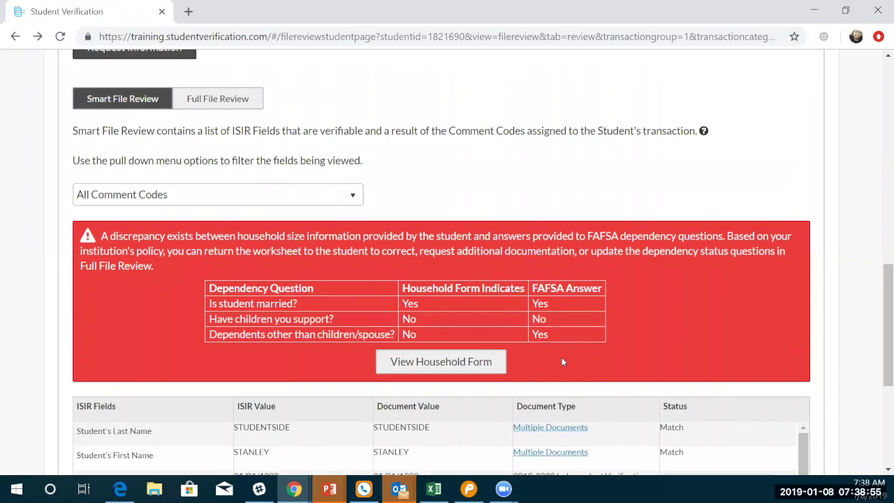
View the household form linked from the discrepancy alert, close it, and return to the alert
left_click(444, 306)
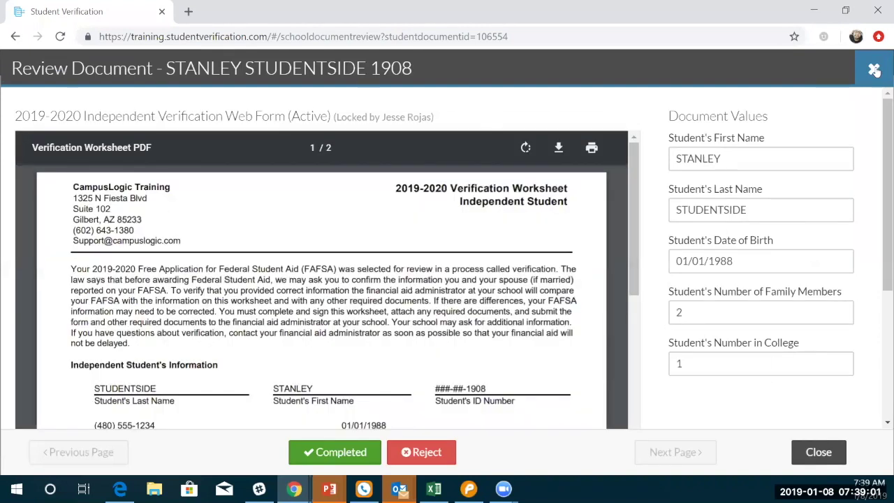
left_click(874, 71)
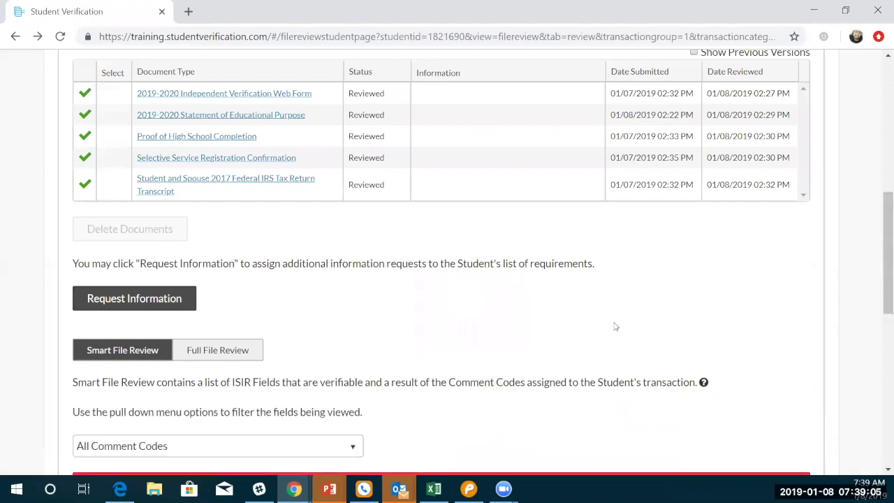
scroll(616, 326, "down", 1)
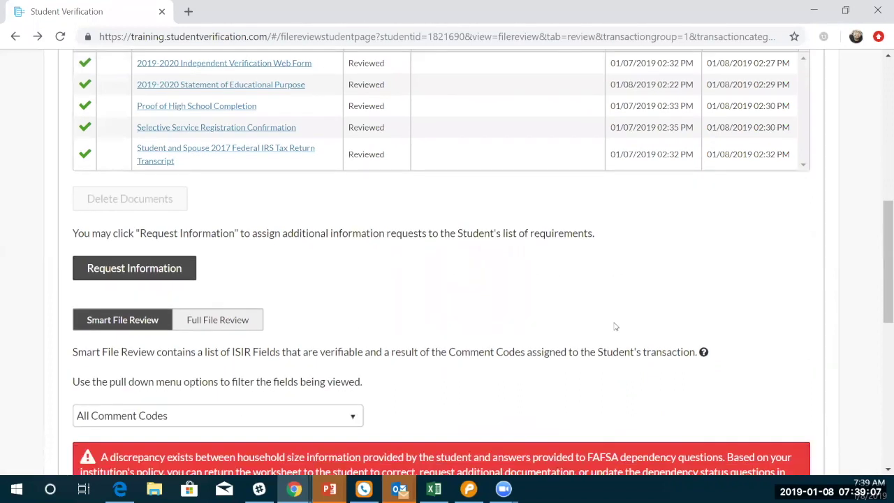
scroll(615, 326, "down", 1)
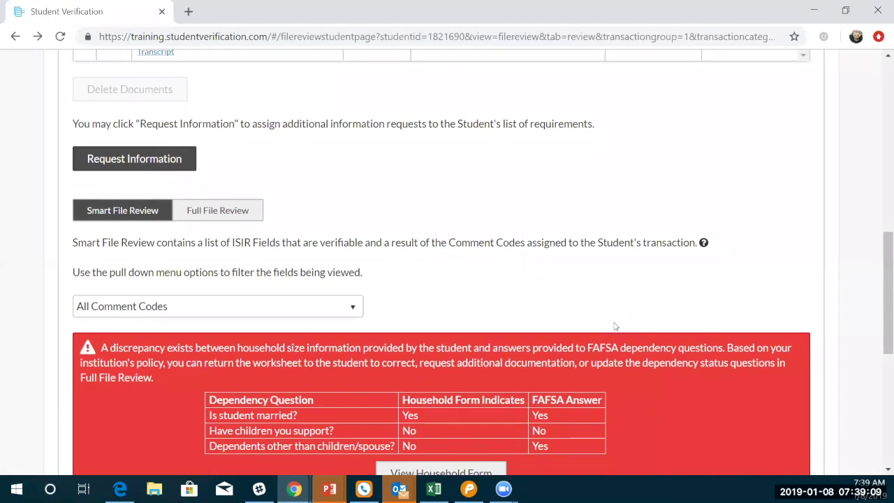
scroll(616, 326, "down", 1)
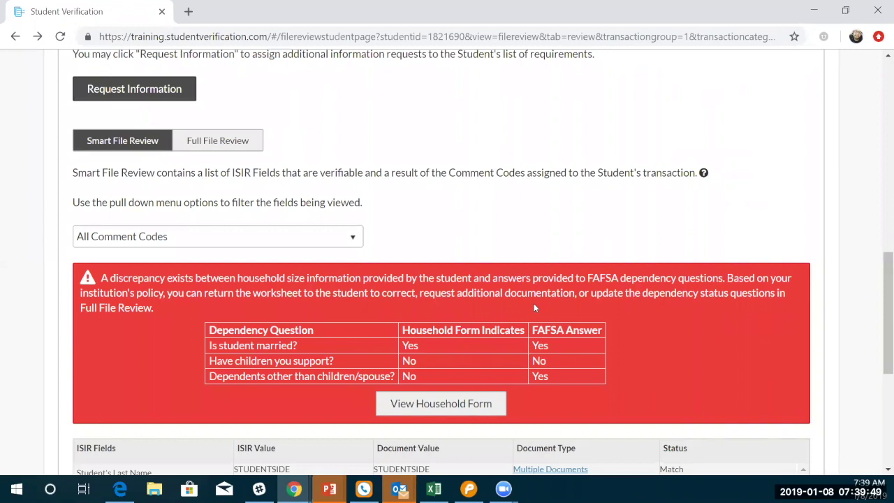
Compare the ISIR values with the document values and statuses in the Smart File Review table
scroll(466, 353, "down", 2)
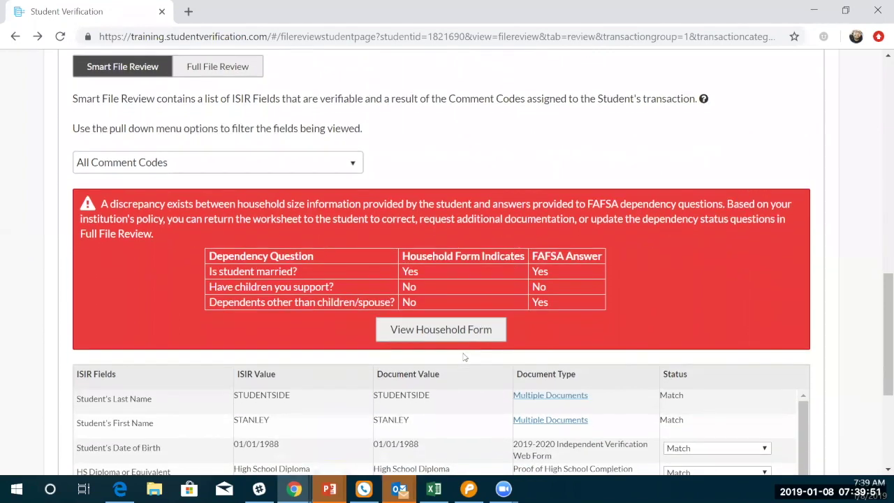
scroll(465, 358, "down", 2)
scroll(465, 360, "down", 3)
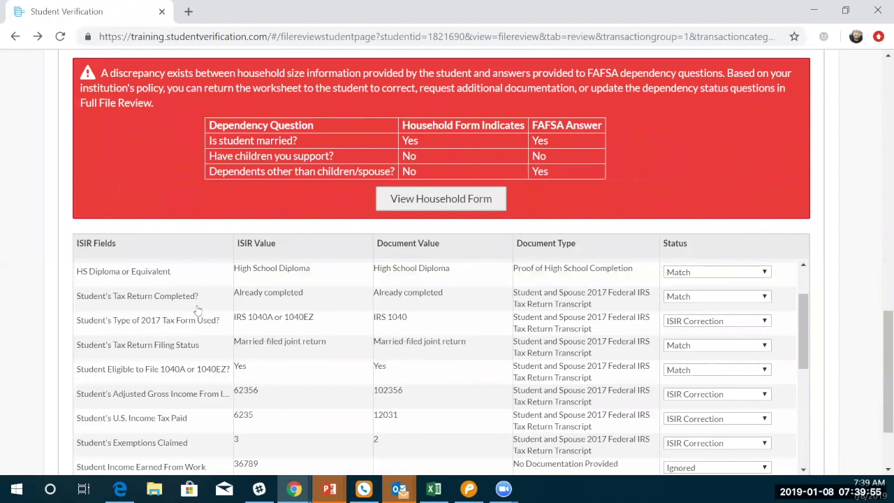
scroll(199, 312, "down", 2)
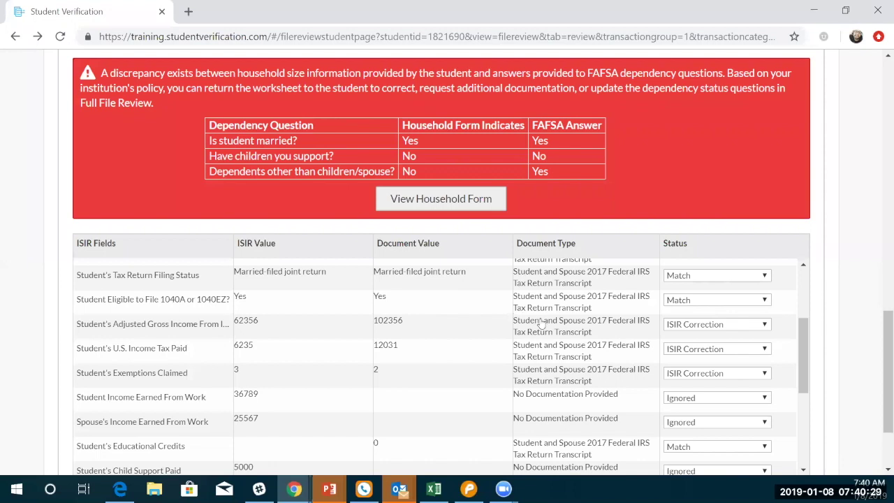
Open the multiple documents review for the Student's First Name field and close it without saving
scroll(540, 339, "up", 2)
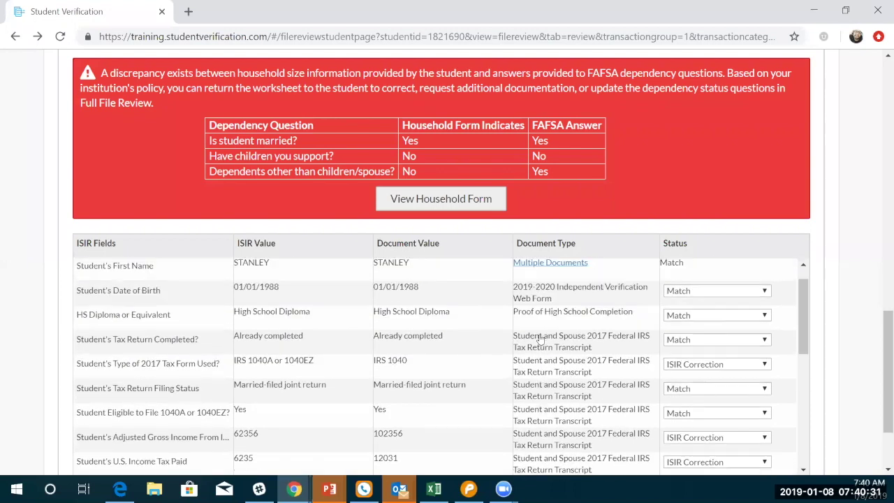
scroll(540, 339, "up", 1)
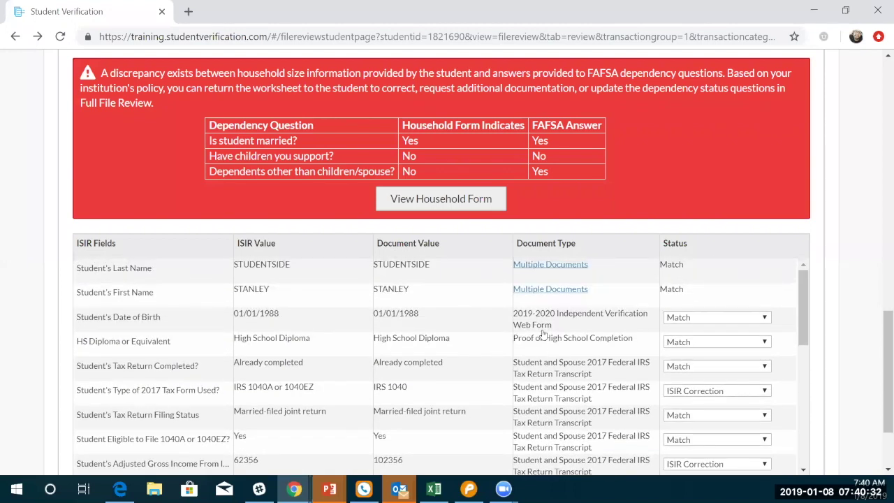
left_click(549, 290)
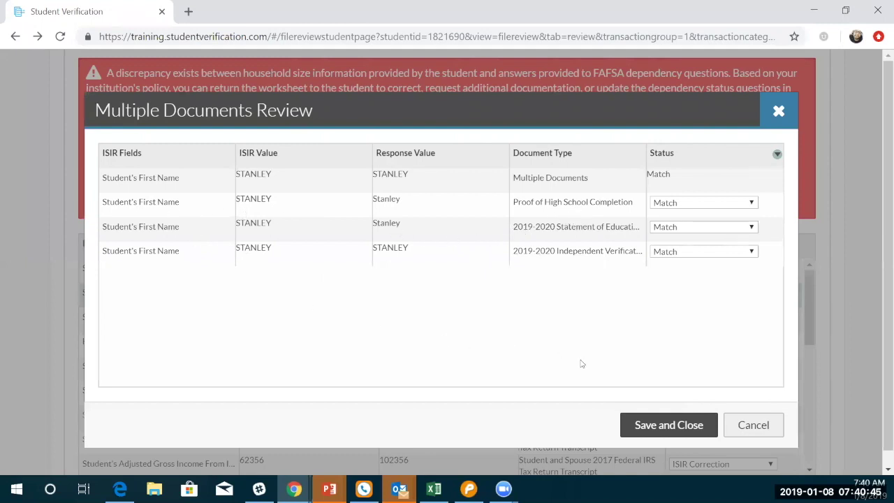
left_click(753, 424)
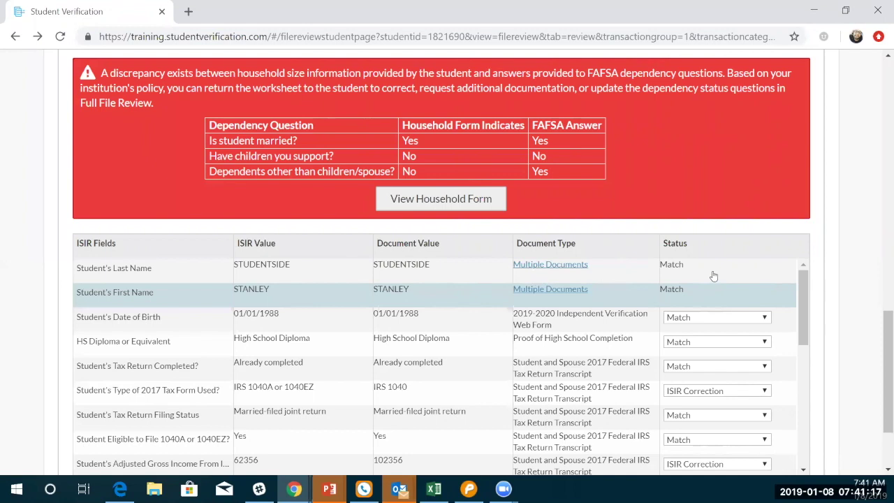
Show the status options for the Student's Date of Birth field and close them without choosing another
scroll(734, 288, "down", 2)
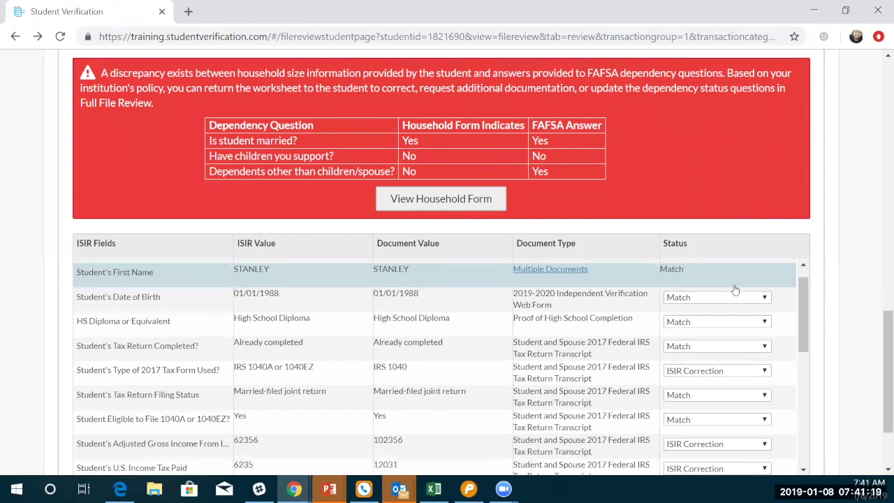
scroll(775, 299, "up", 2)
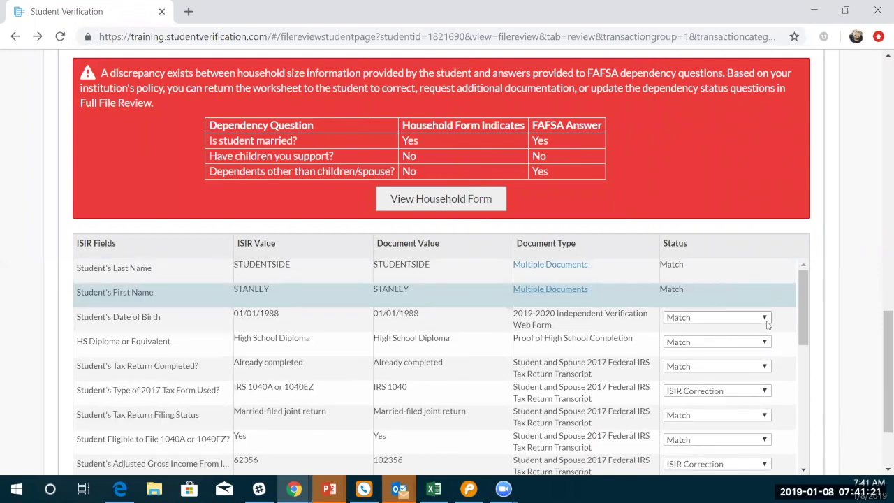
left_click(766, 318)
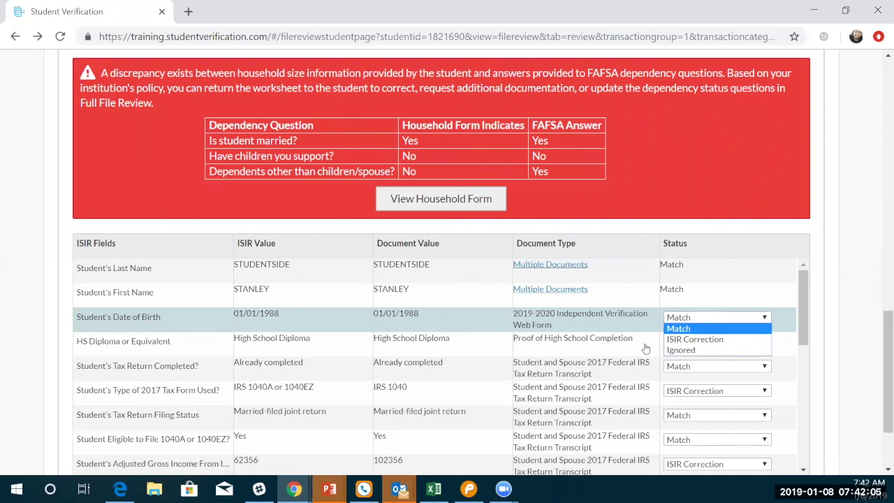
left_click(746, 253)
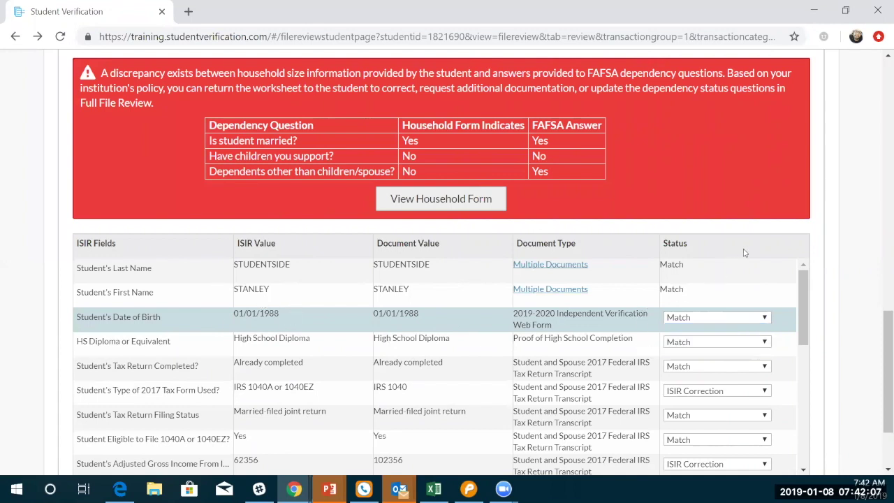
Review the remaining ISIR field statuses in the Smart File Review table down to the end of the list
scroll(737, 287, "down", 2)
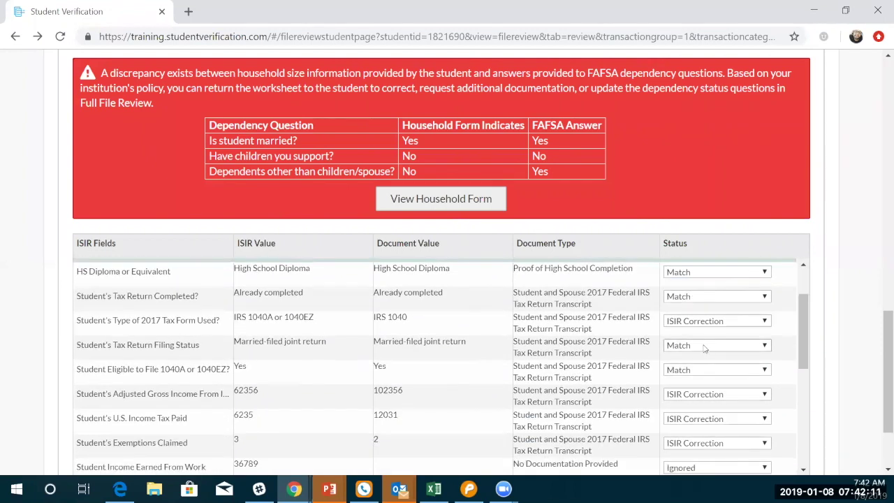
scroll(705, 349, "down", 3)
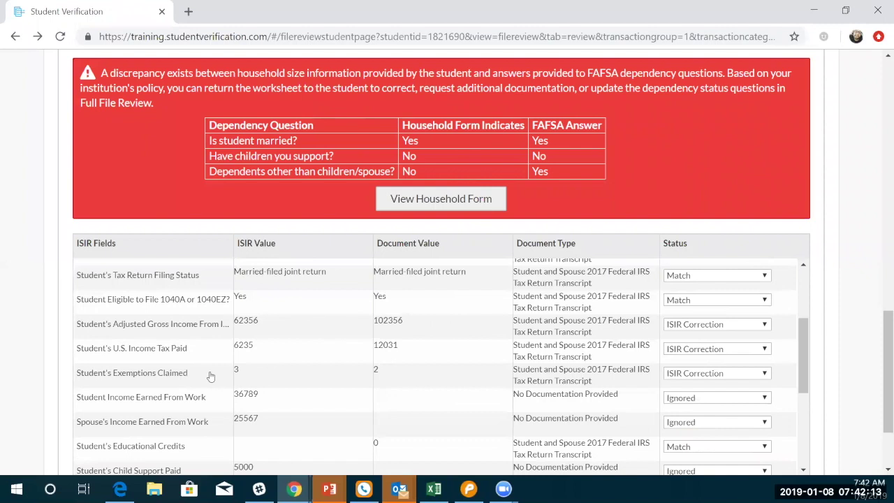
scroll(784, 309, "down", 1)
scroll(785, 312, "down", 5)
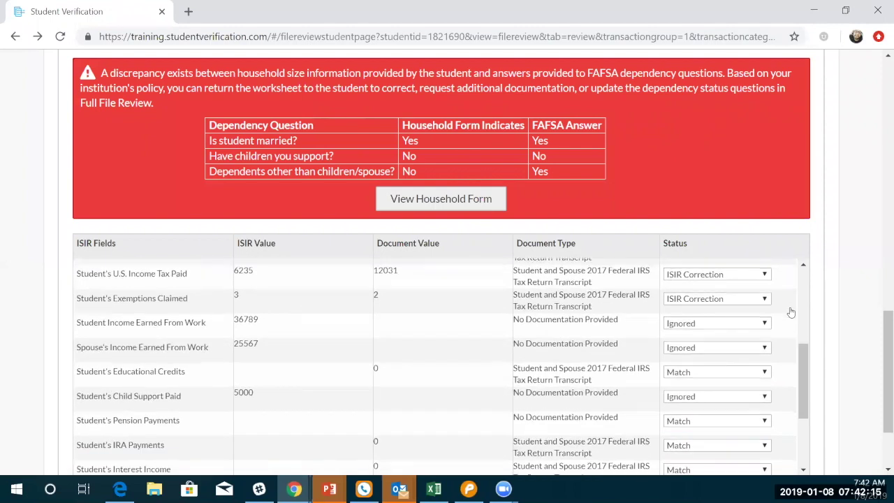
scroll(788, 314, "down", 2)
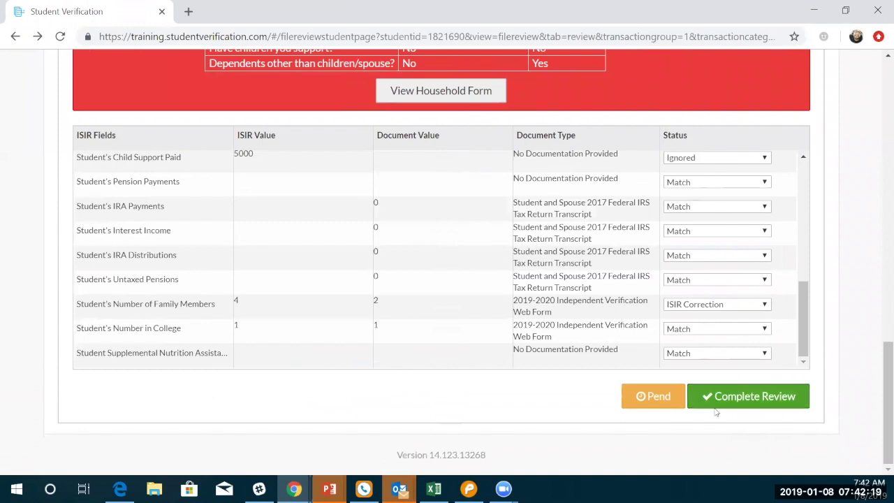
Switch to Full File Review and filter the ISIR fields to the Dependency Status section
scroll(518, 408, "up", 3)
scroll(521, 406, "up", 3)
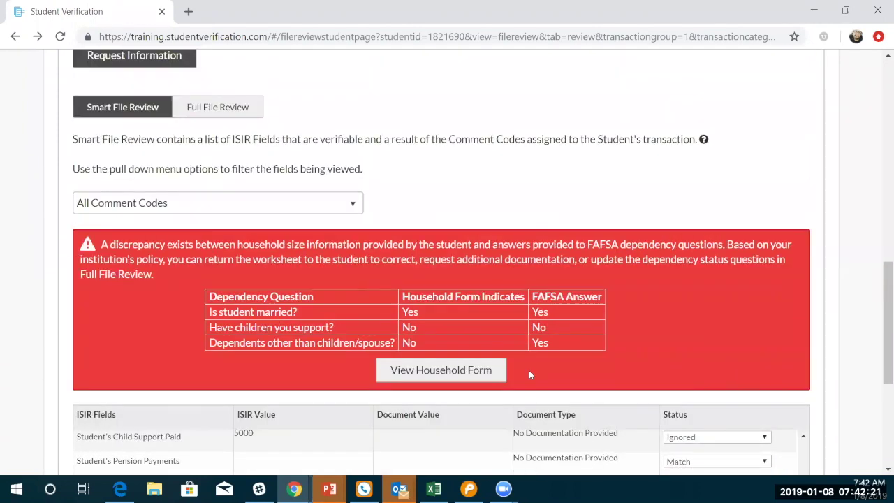
left_click(218, 112)
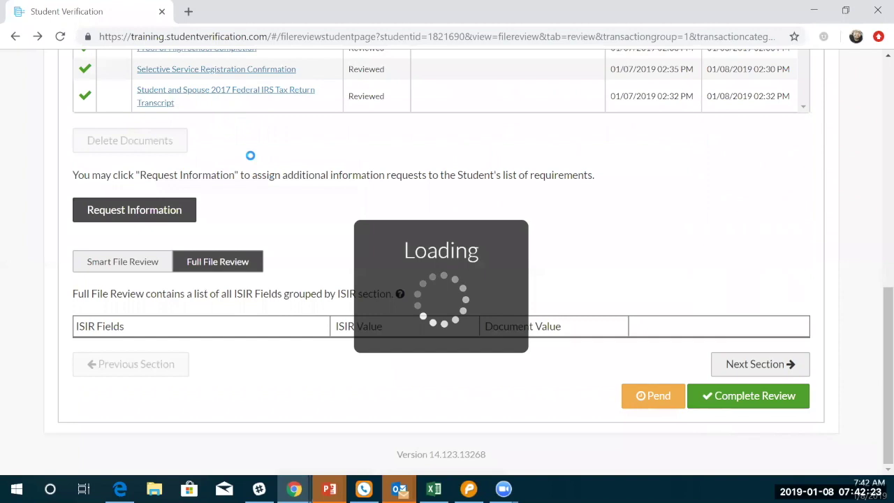
scroll(359, 239, "down", 3)
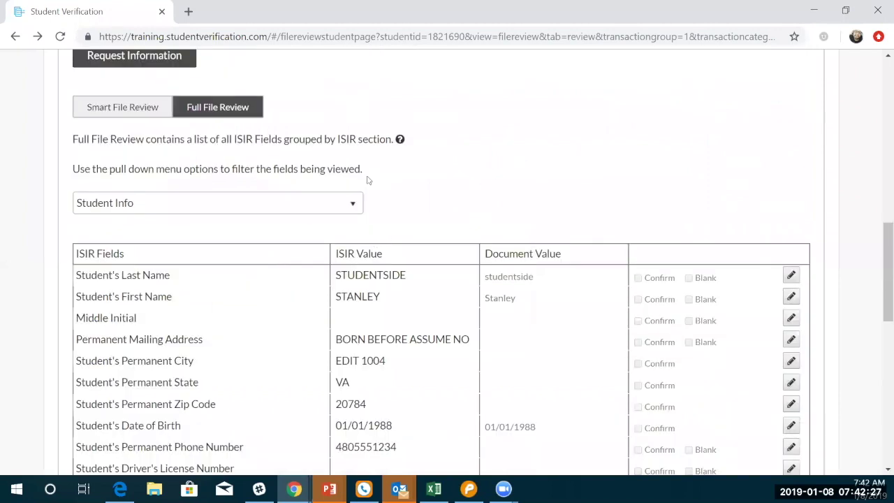
left_click(356, 203)
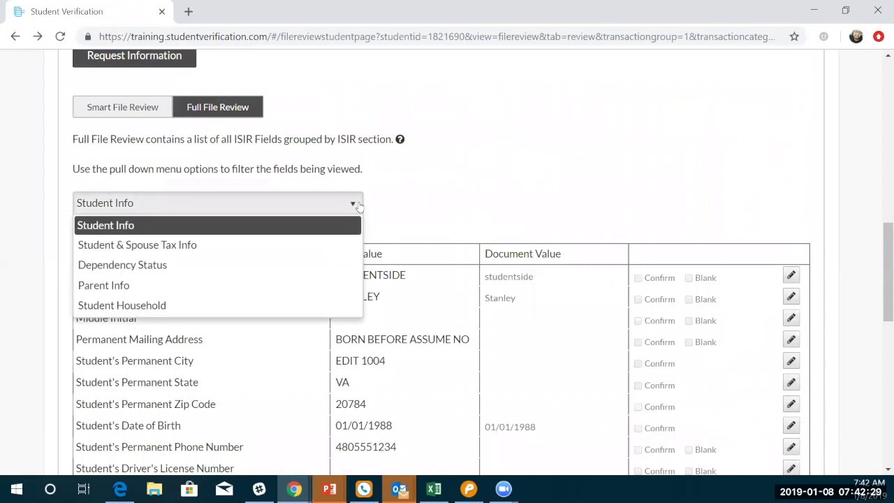
left_click(288, 264)
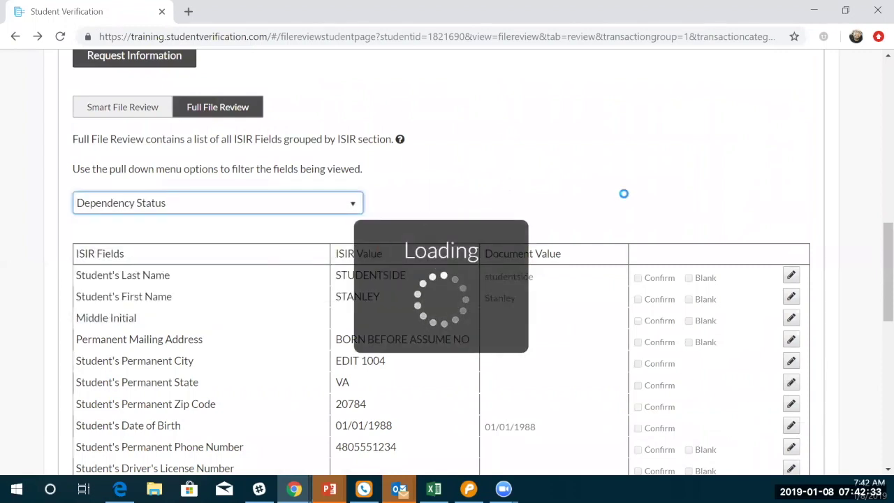
scroll(707, 196, "down", 1)
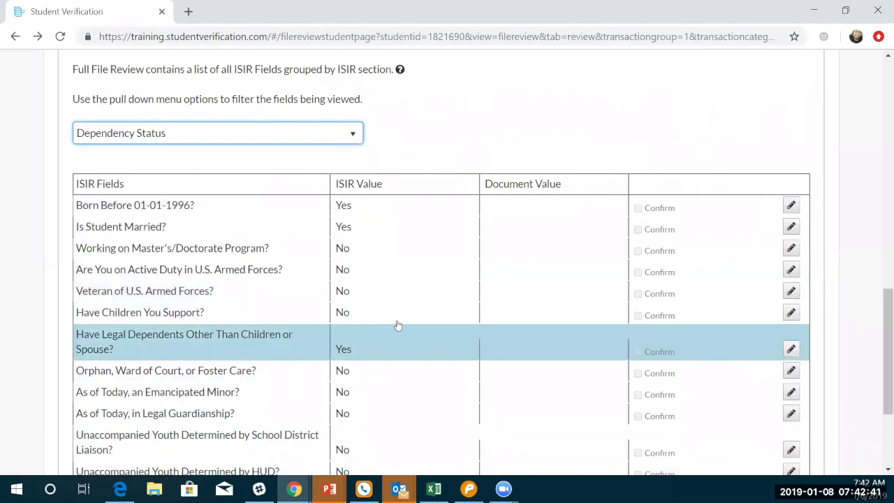
Try a Yes override and then a saved Confirm on "Have Children You Support?", and delete the saved entry
left_click(792, 313)
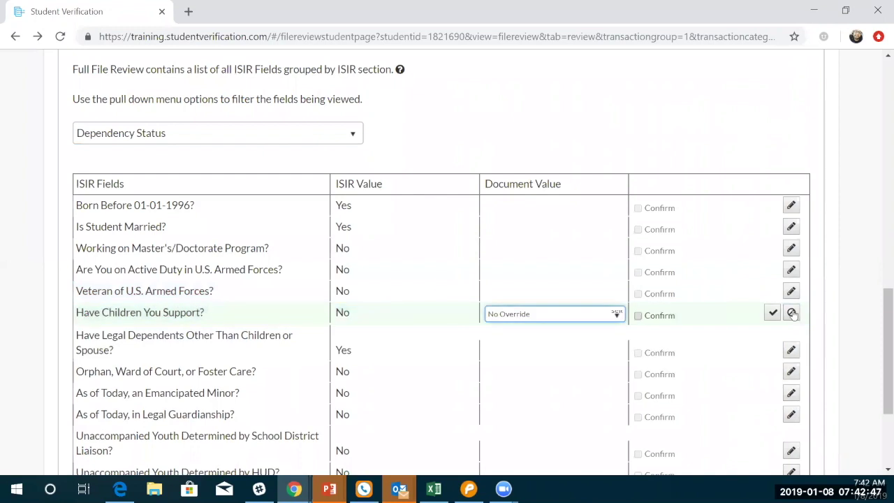
left_click(565, 320)
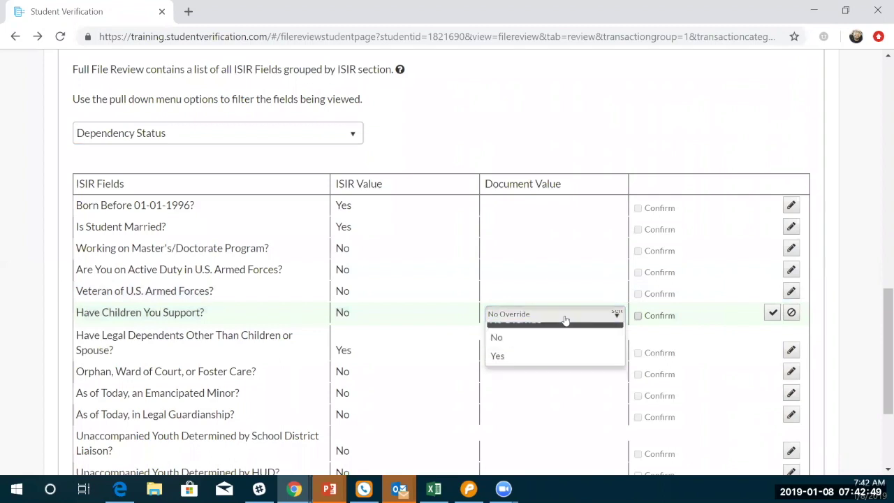
left_click(553, 371)
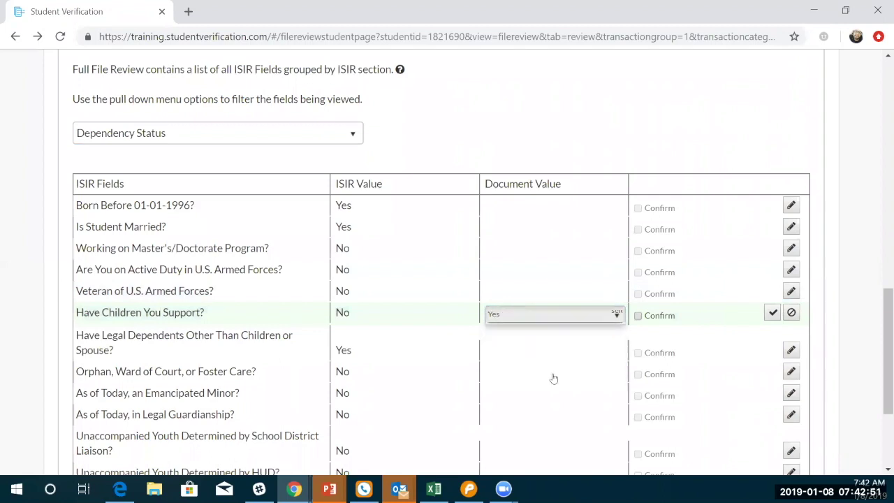
left_click(638, 315)
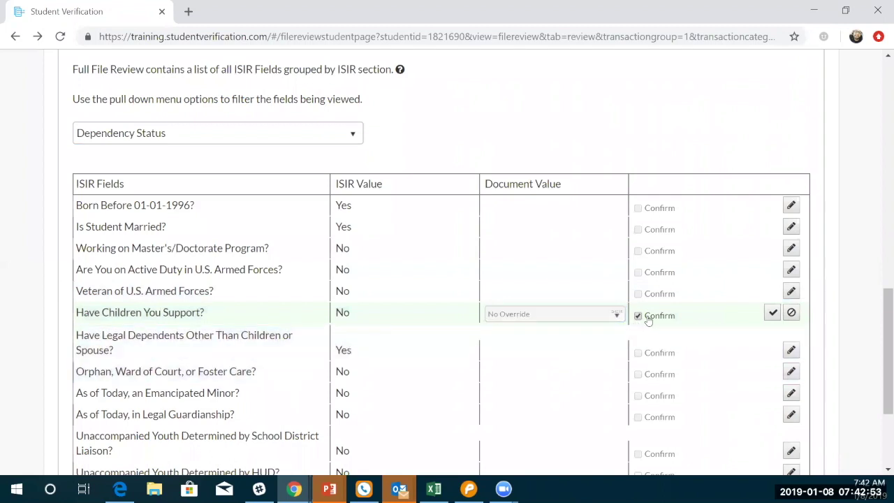
left_click(773, 312)
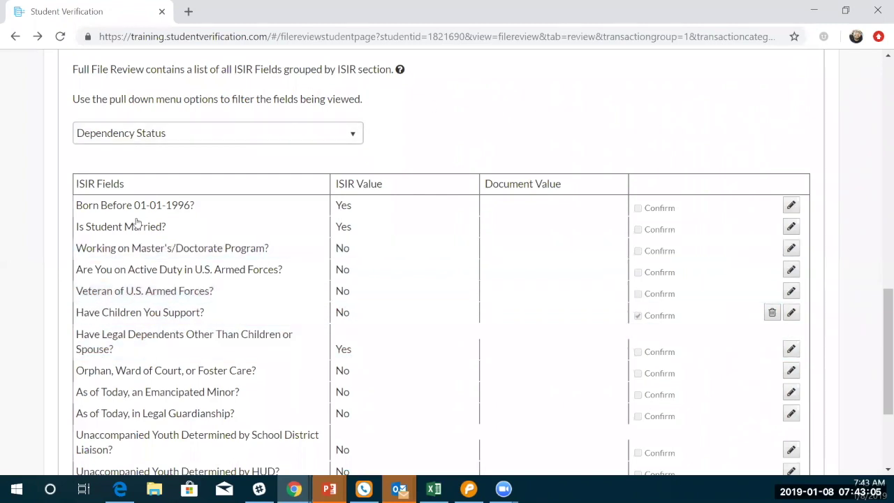
left_click(773, 314)
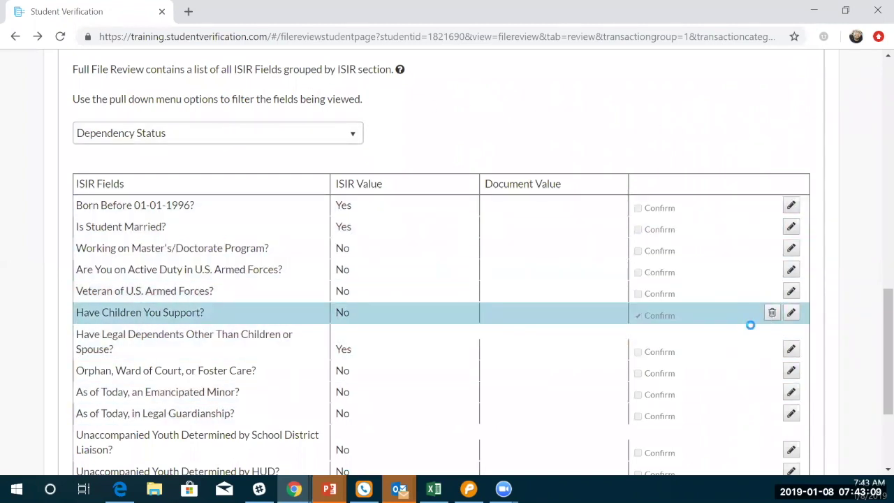
Advance to the Parent Info section of Full File Review and look through its fields
scroll(395, 371, "down", 1)
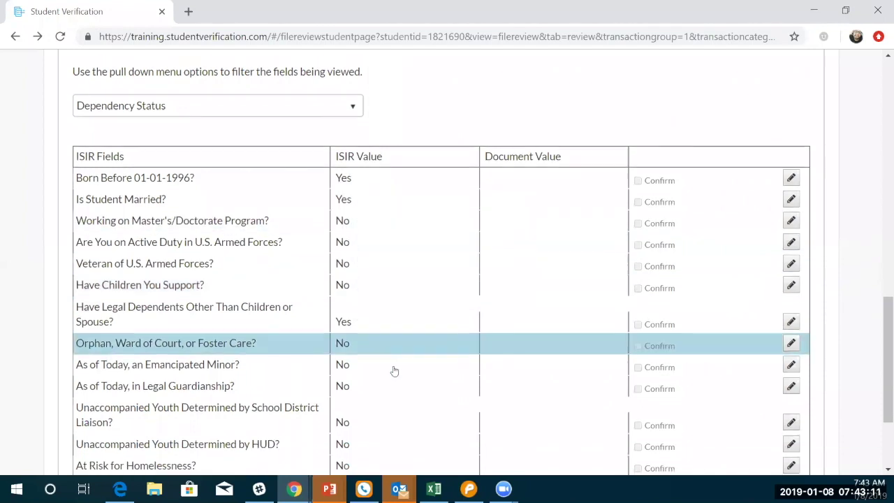
scroll(394, 371, "down", 3)
left_click(769, 366)
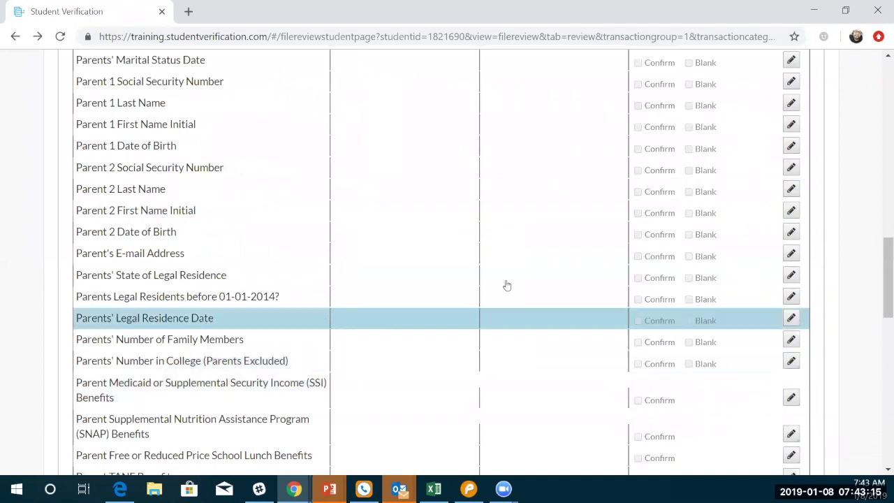
scroll(554, 323, "up", 5)
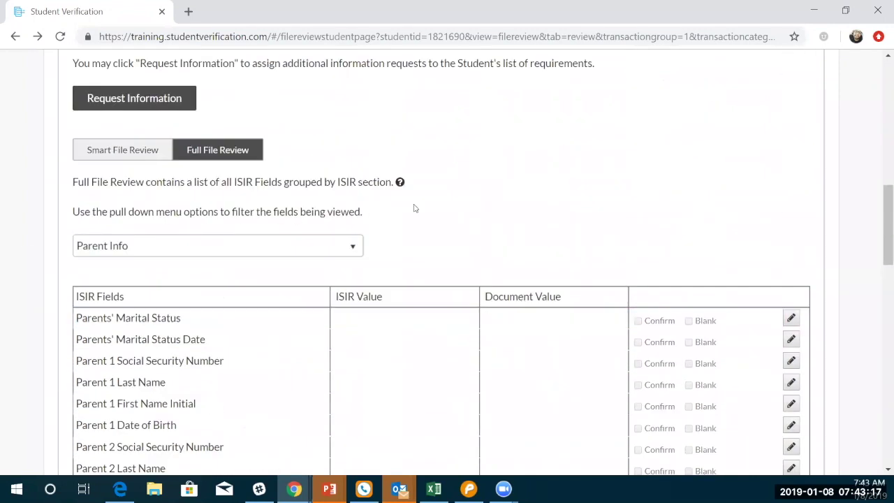
From Smart File Review, complete the review with the 2019-2020 result "2-Verification completed remotely, no issues found" and stay on the page
left_click(131, 159)
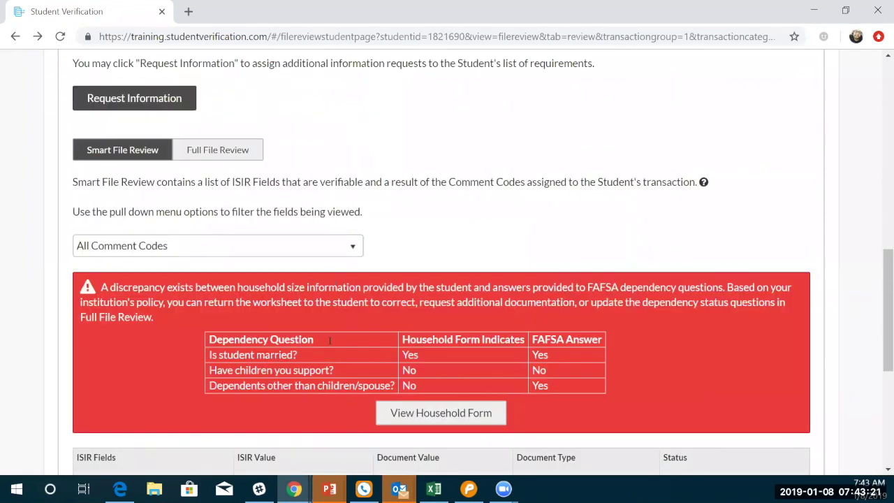
scroll(45, 413, "down", 2)
scroll(45, 413, "down", 2)
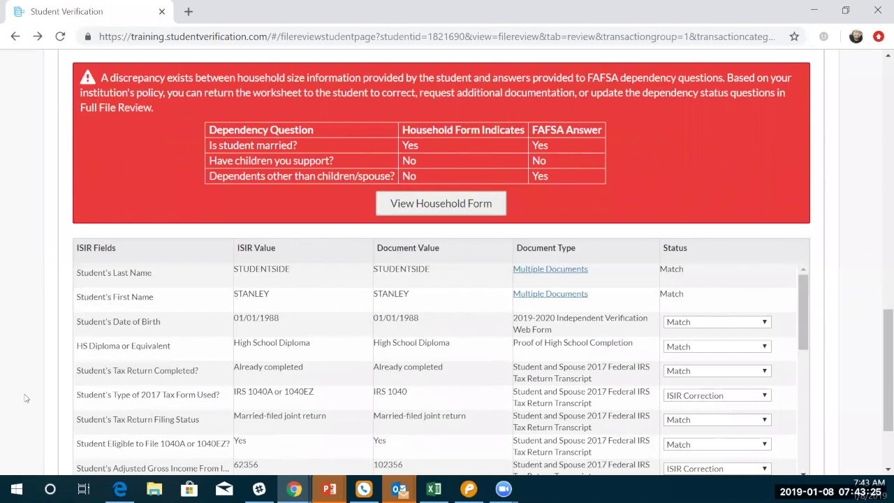
scroll(26, 400, "down", 3)
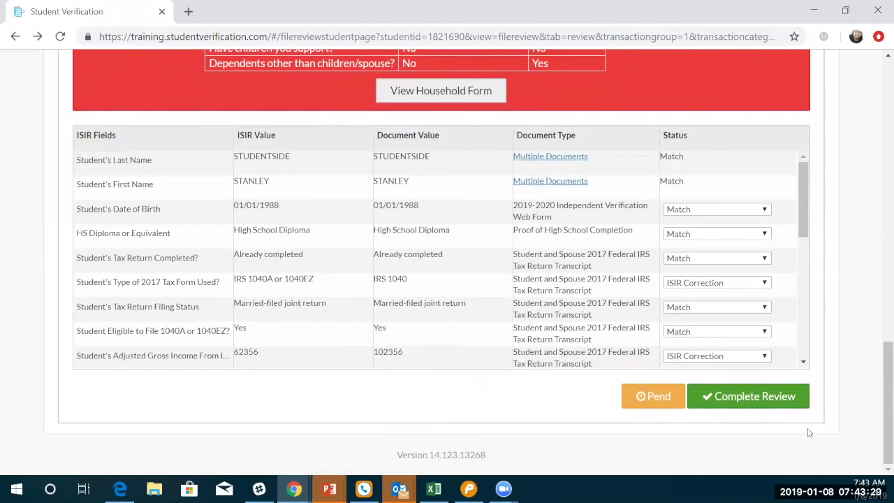
left_click(744, 406)
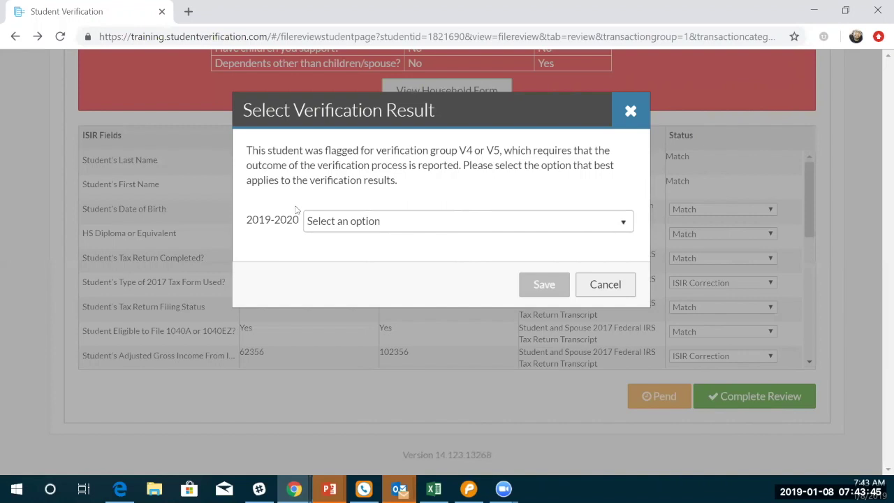
left_click(612, 221)
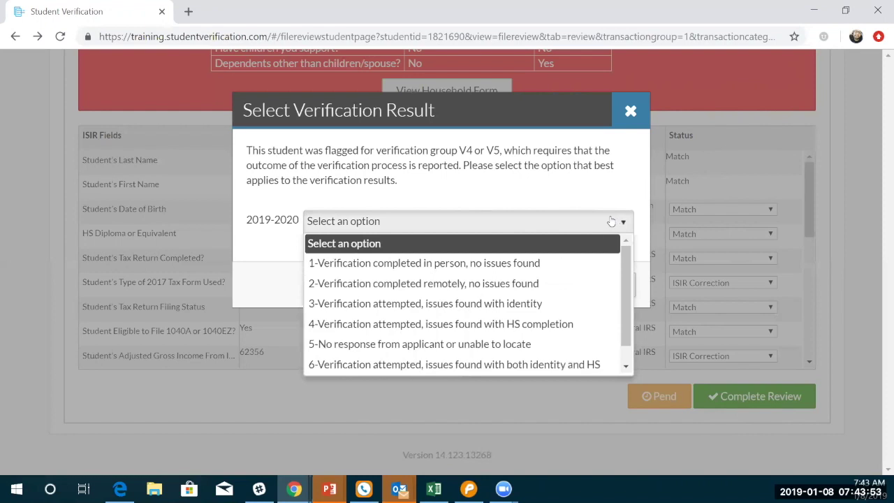
left_click(574, 282)
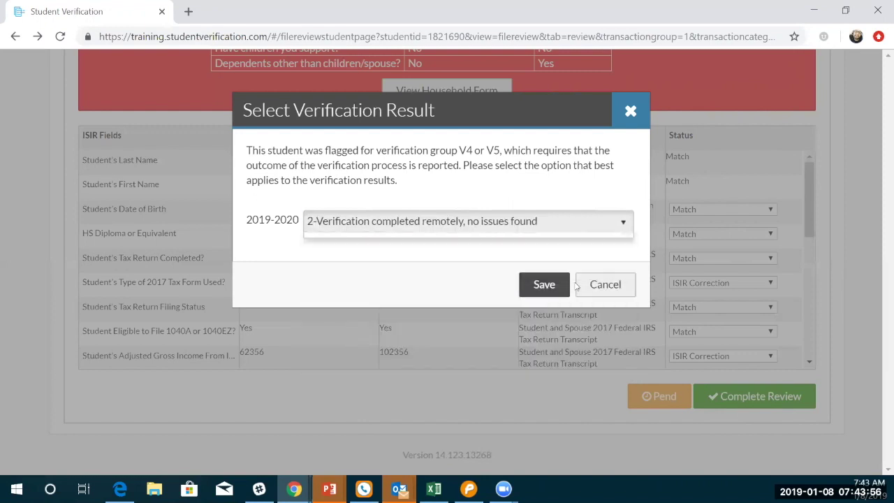
left_click(528, 283)
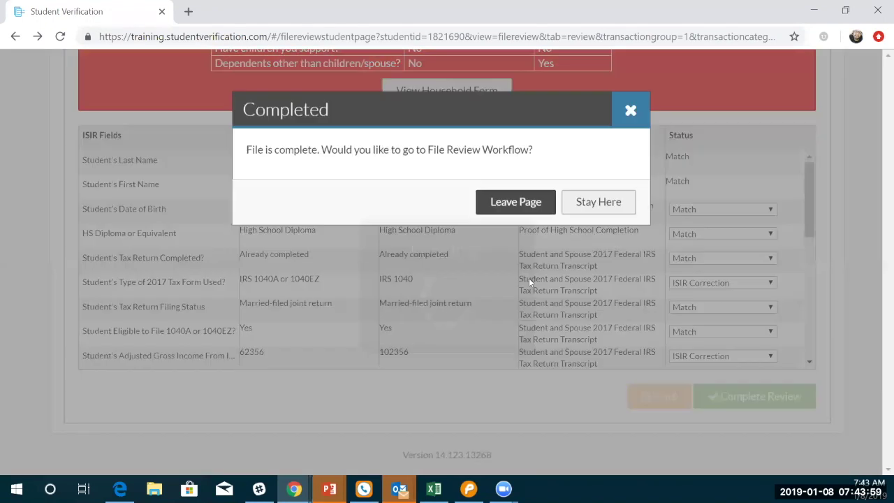
left_click(584, 202)
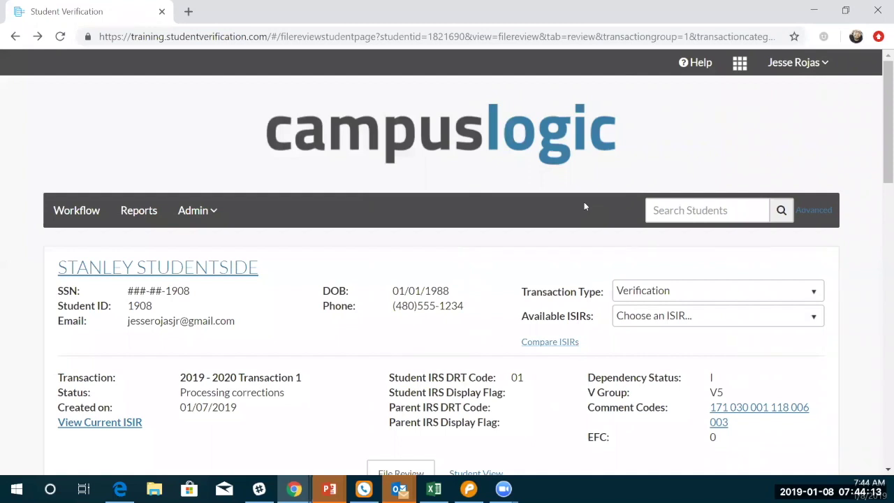
Examine the completed file's transaction status, reviewed documents and available review actions
scroll(501, 316, "down", 3)
scroll(501, 316, "down", 1)
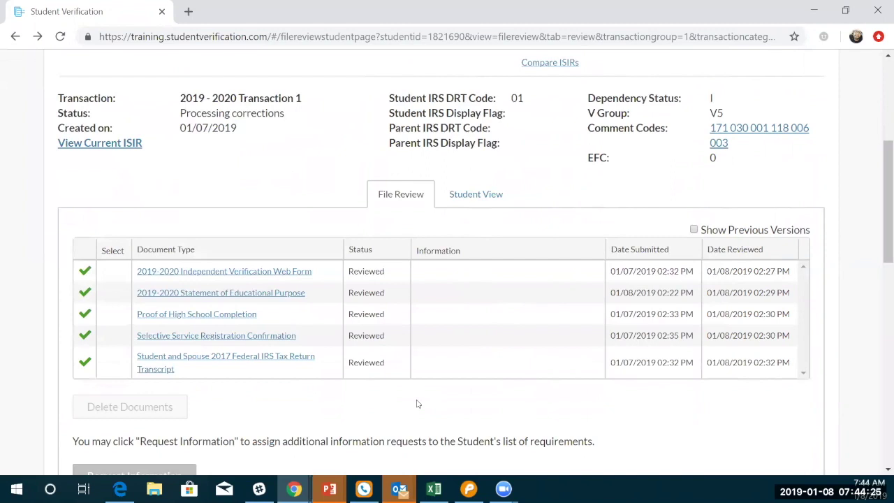
scroll(418, 404, "down", 4)
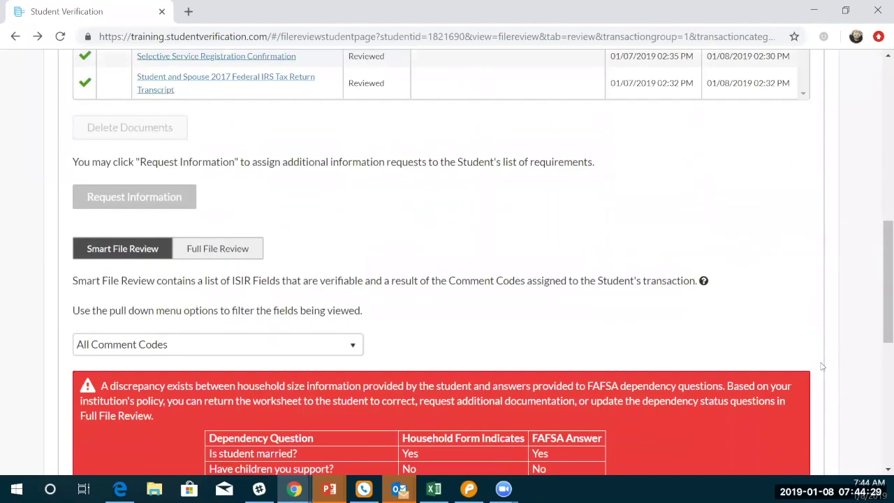
scroll(823, 366, "down", 5)
scroll(823, 365, "down", 1)
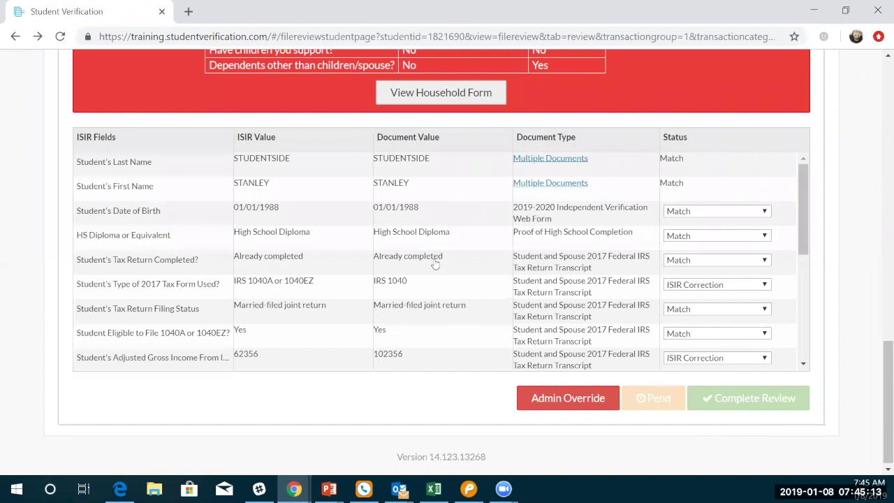
scroll(434, 264, "up", 4)
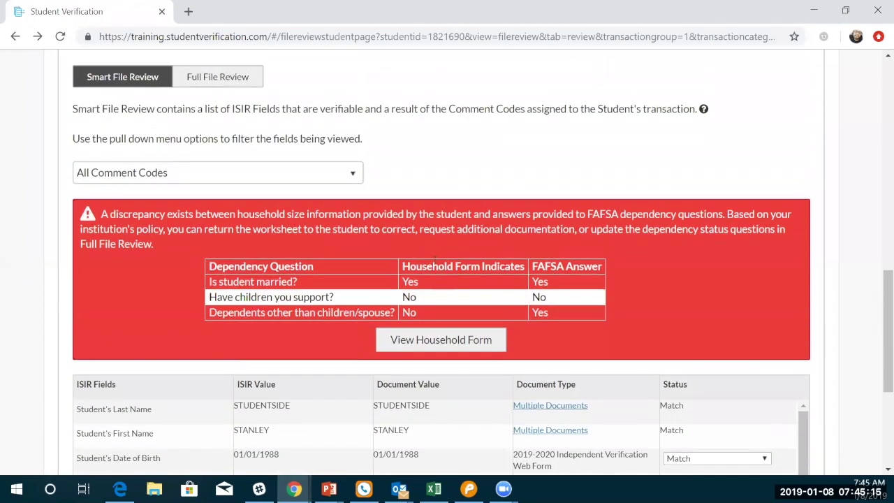
scroll(435, 264, "up", 5)
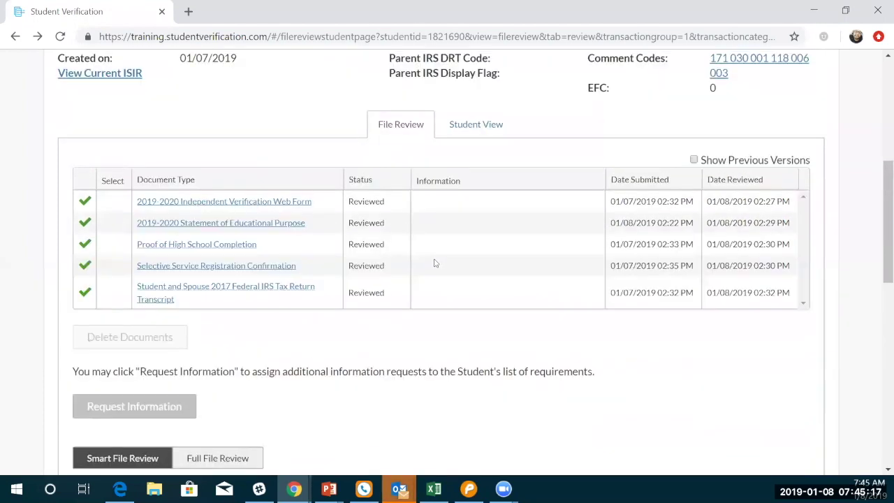
scroll(437, 265, "up", 2)
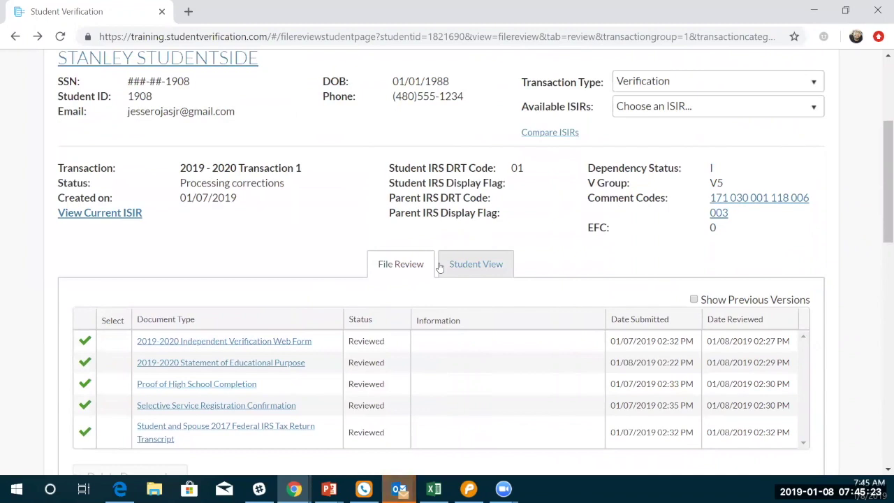
Search the students for "redboxes"
scroll(629, 231, "up", 3)
left_click(689, 210)
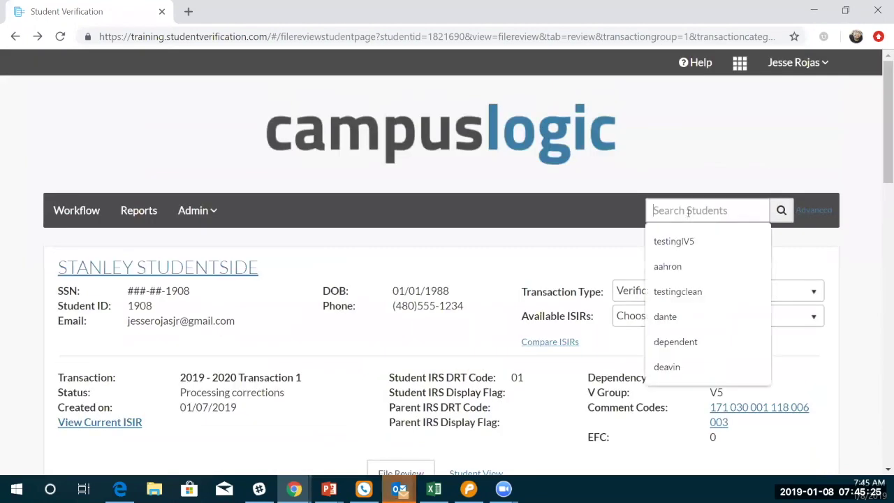
type("redboxes")
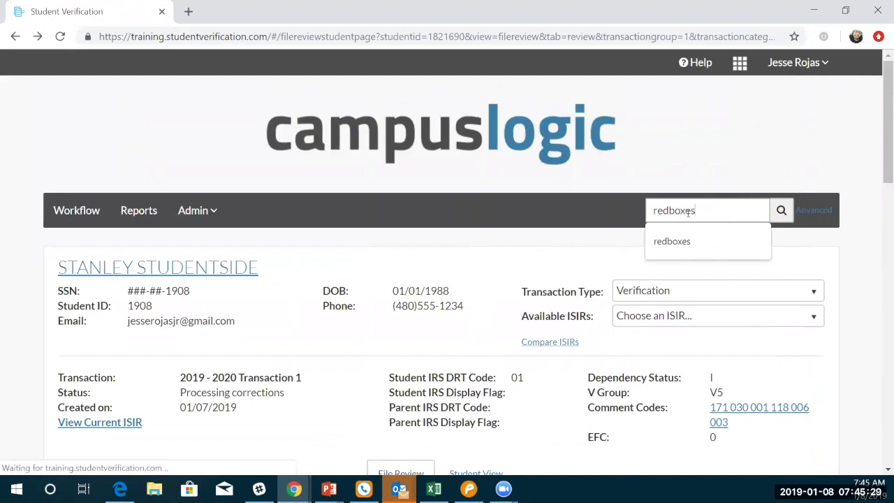
Open the "redboxes" search result with a created account and display the File Review of its Verification transaction
key("Return")
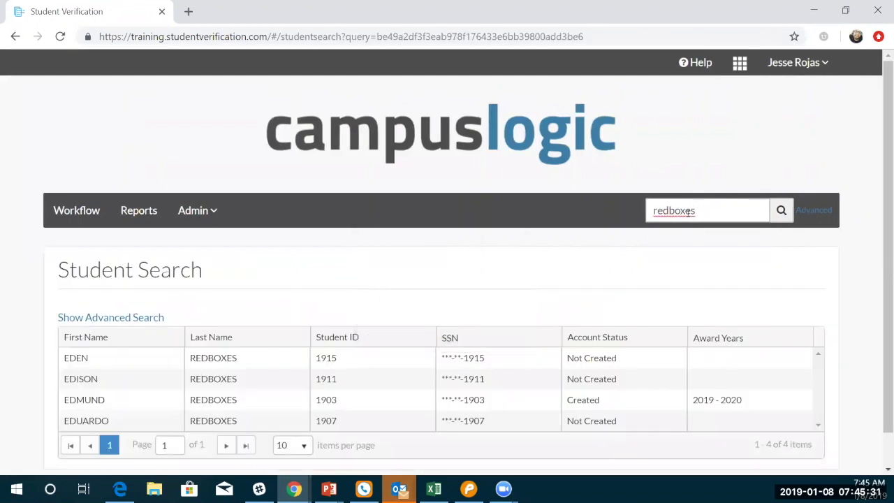
left_click(301, 405)
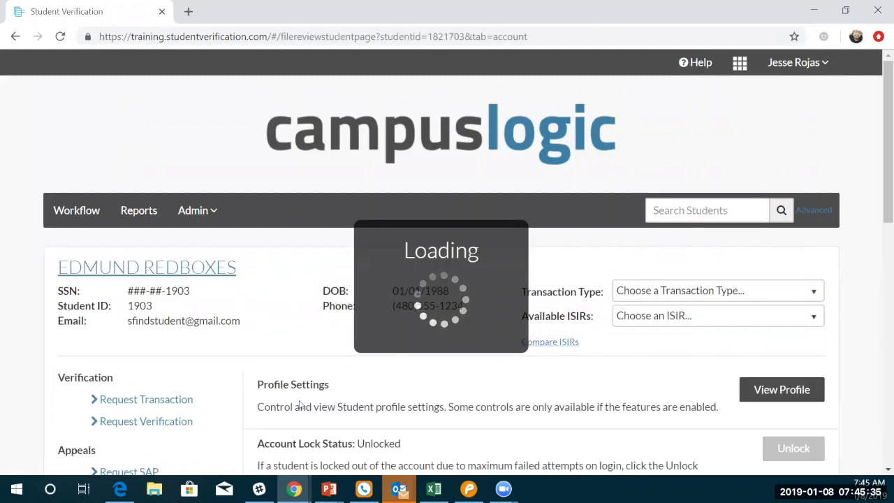
left_click(697, 291)
left_click(673, 336)
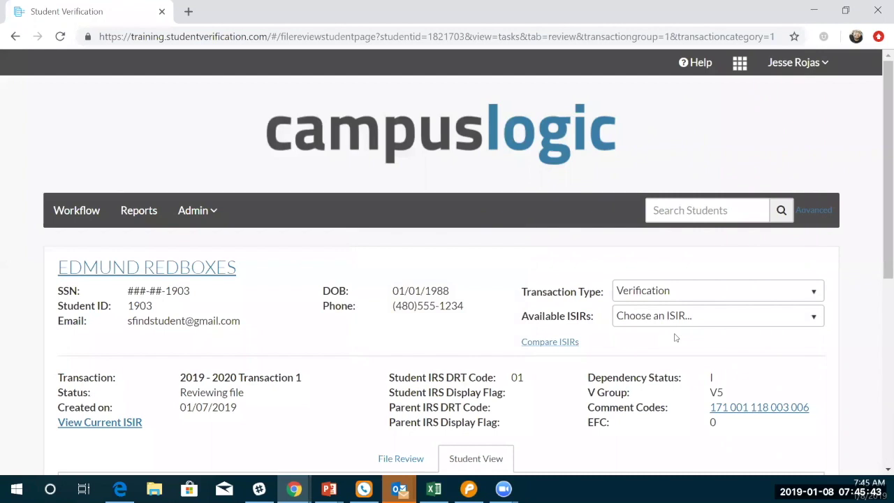
scroll(675, 335, "down", 2)
scroll(675, 338, "down", 4)
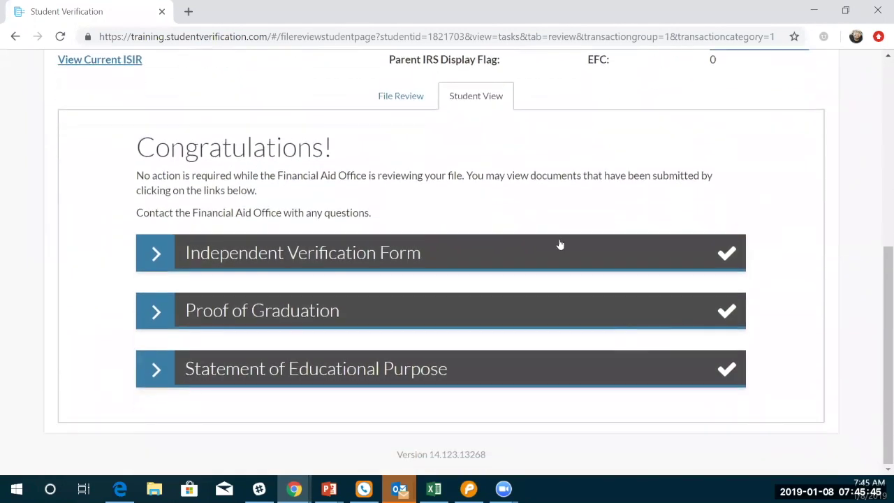
left_click(407, 102)
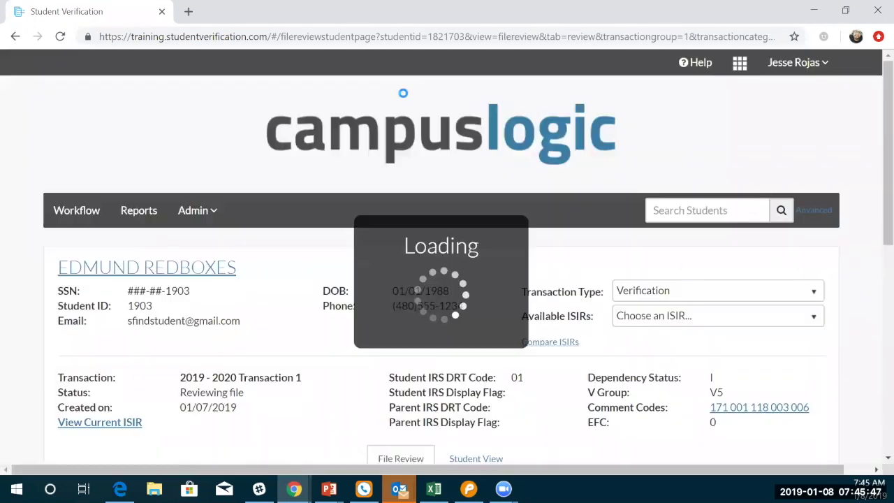
Under Smart File Review, save the AGI calculation selection "Student is the Tax Filer = $ 59289"
scroll(312, 340, "down", 2)
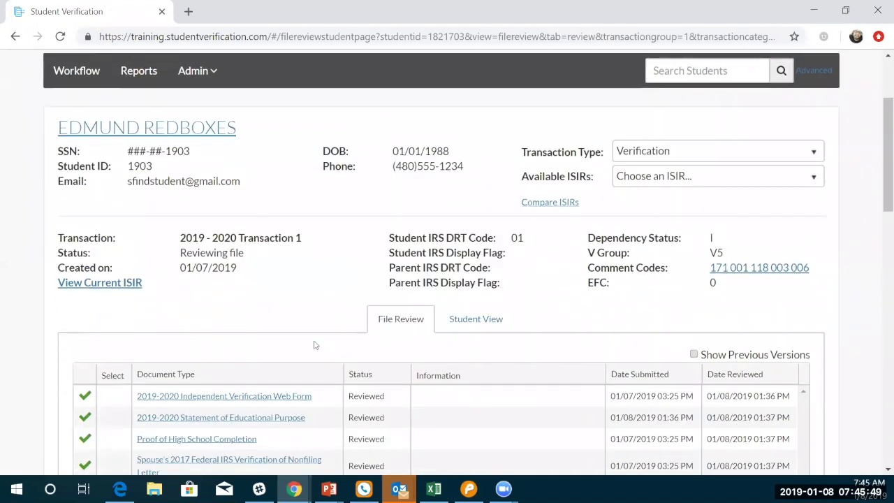
scroll(316, 344, "down", 4)
scroll(316, 345, "down", 2)
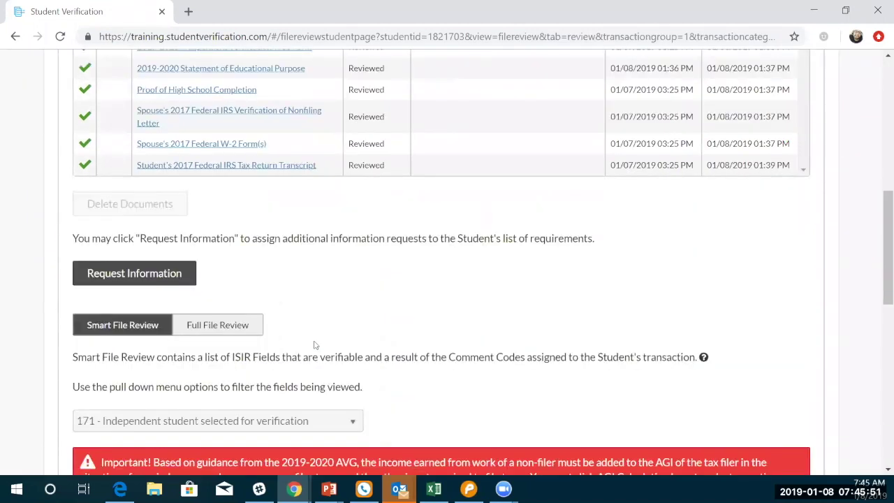
scroll(315, 345, "down", 4)
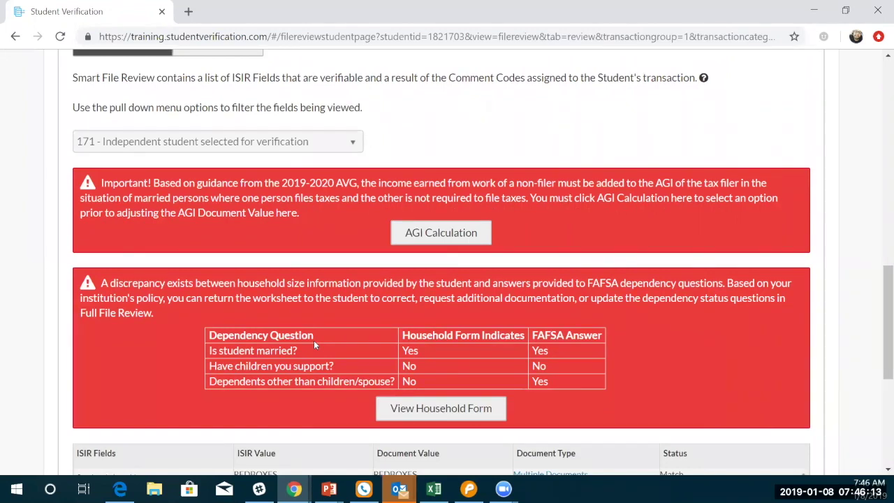
left_click(429, 234)
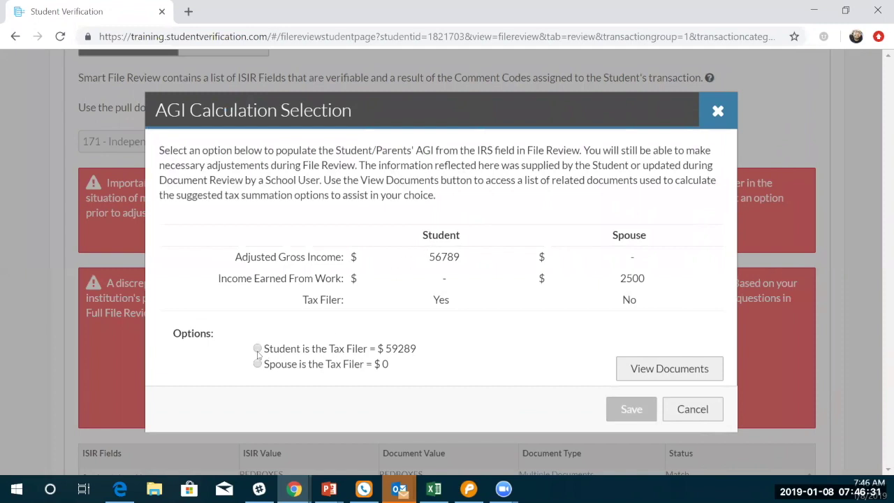
left_click(258, 351)
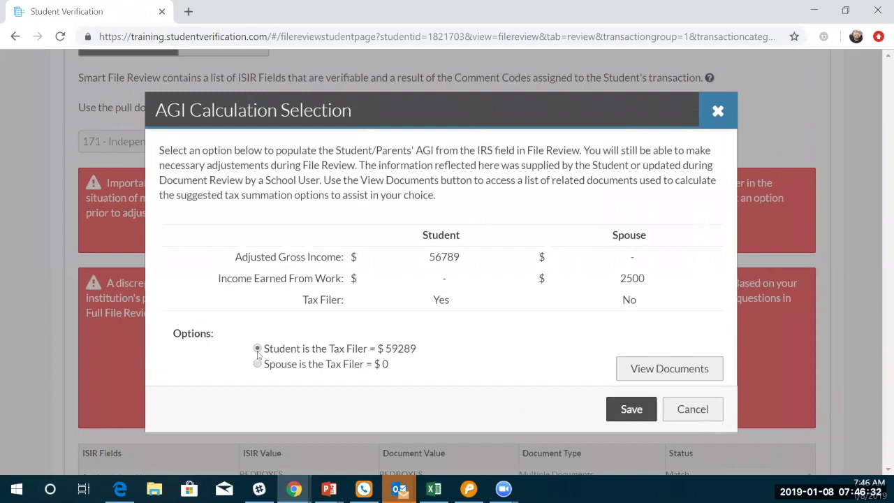
left_click(631, 410)
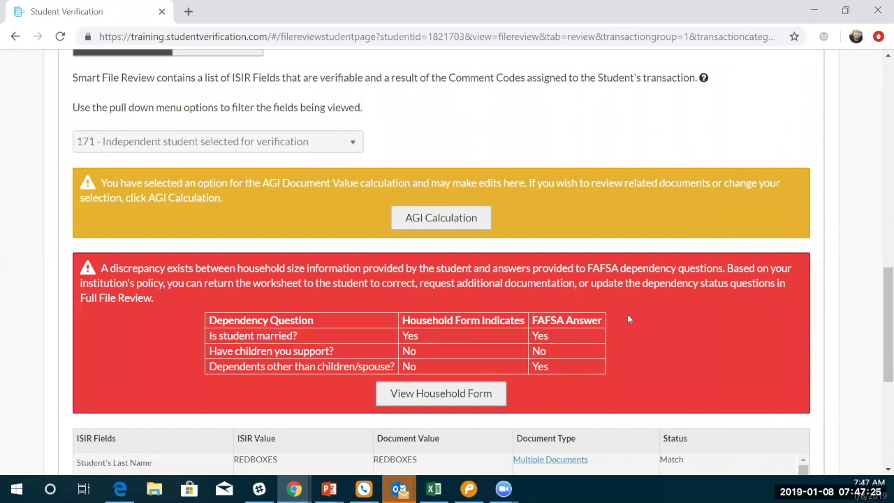
Complete the review with the 2019-2020 result "2-Verification completed remotely, no issues found" and leave for the File Review Workflow
scroll(662, 347, "down", 2)
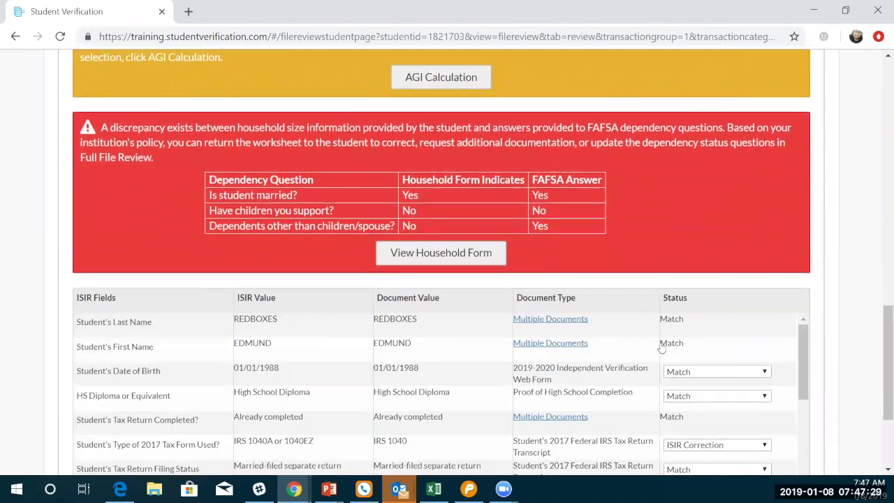
scroll(661, 348, "down", 5)
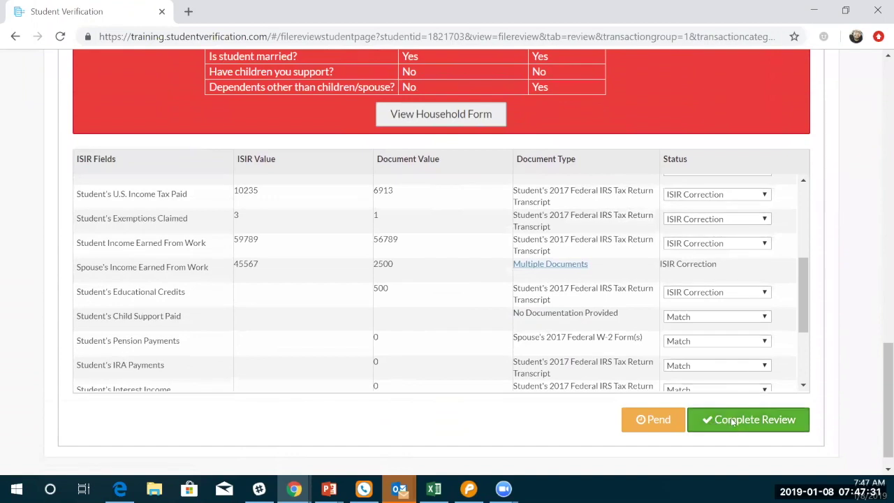
left_click(732, 420)
left_click(593, 224)
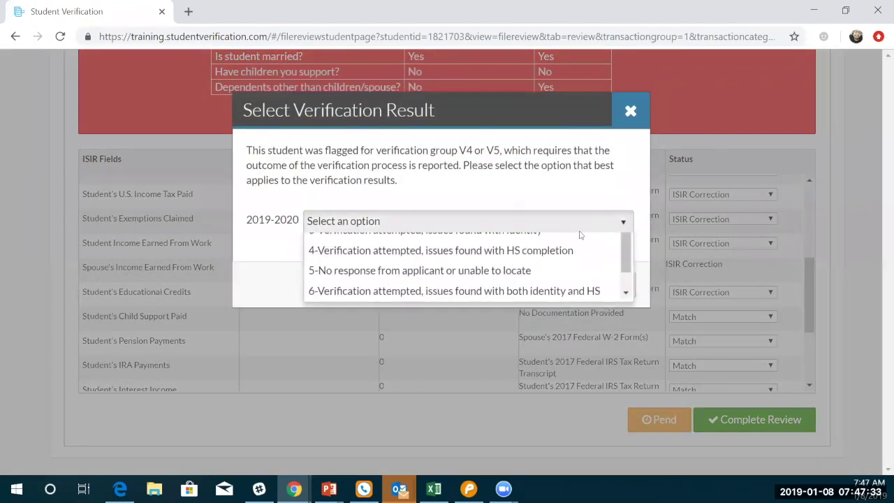
left_click(557, 283)
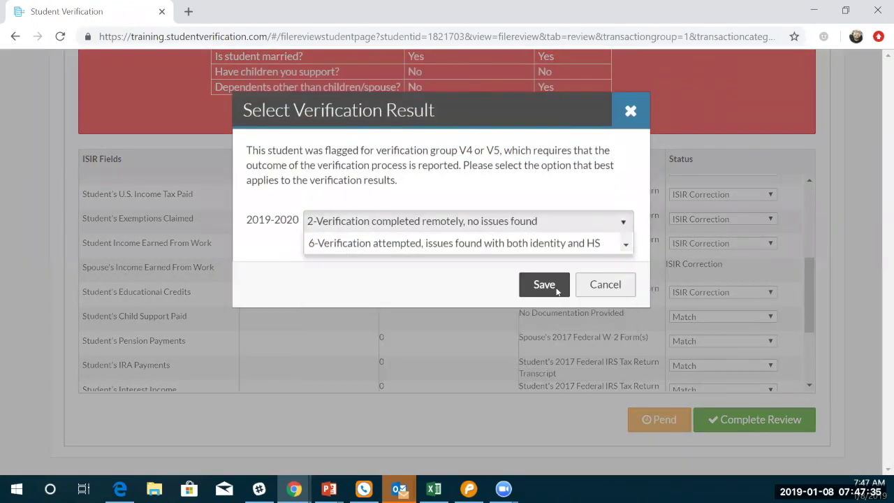
left_click(537, 285)
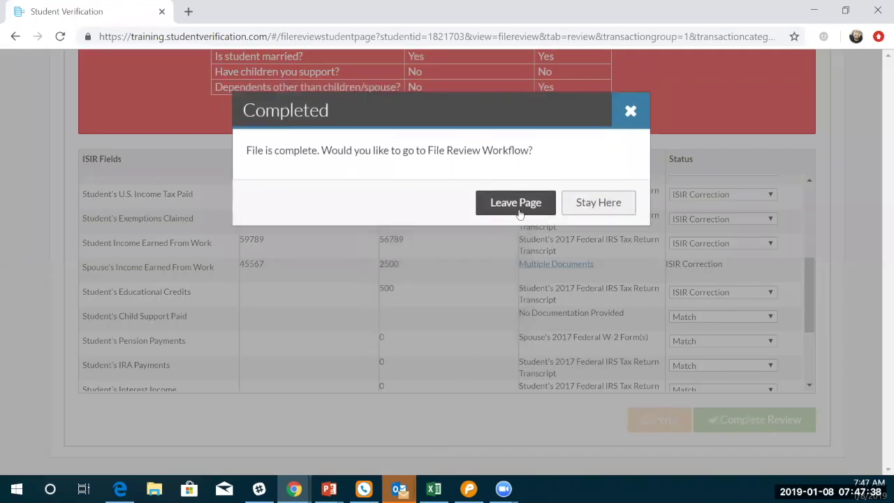
left_click(518, 210)
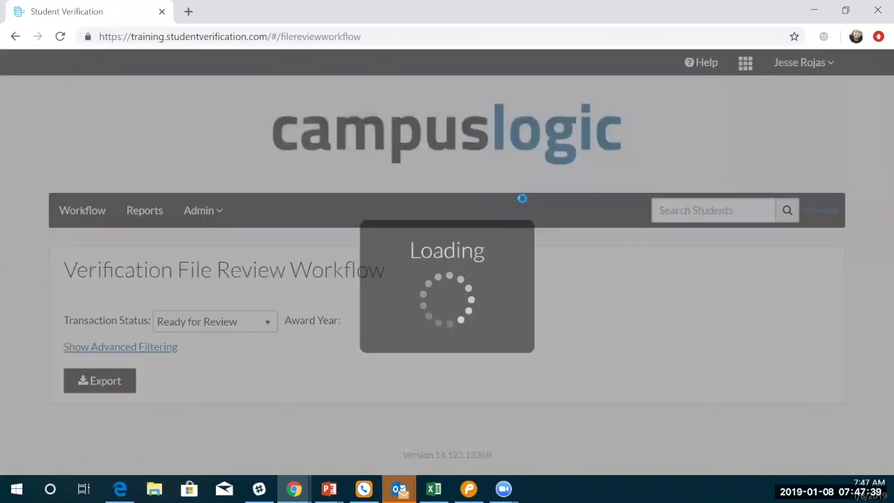
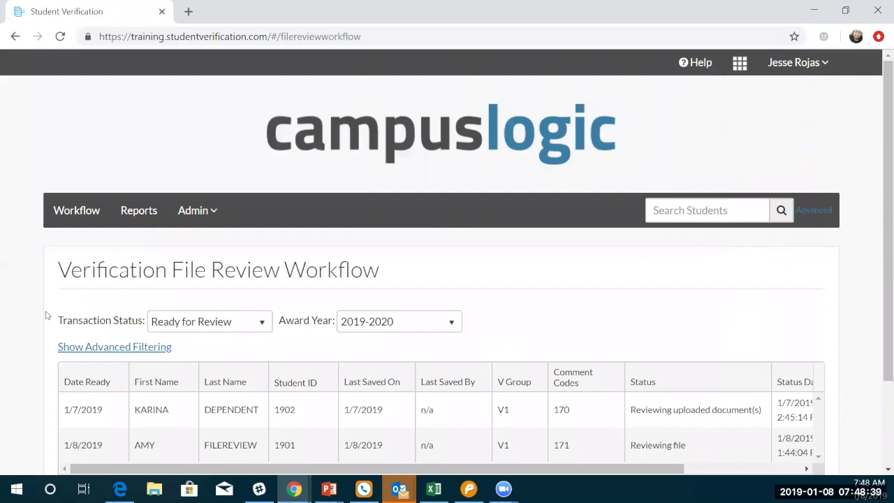
Open the Reports page and set the Transaction Status Aging chart to award year 2019-2020
left_click(80, 219)
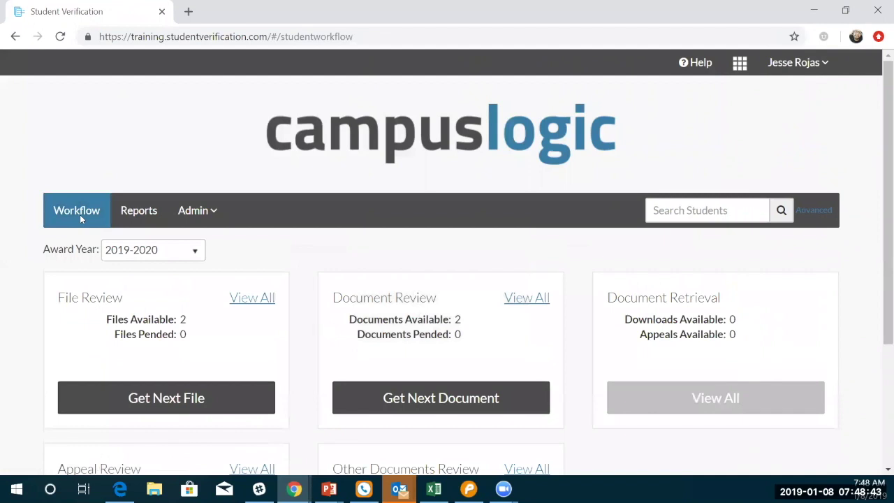
left_click(135, 211)
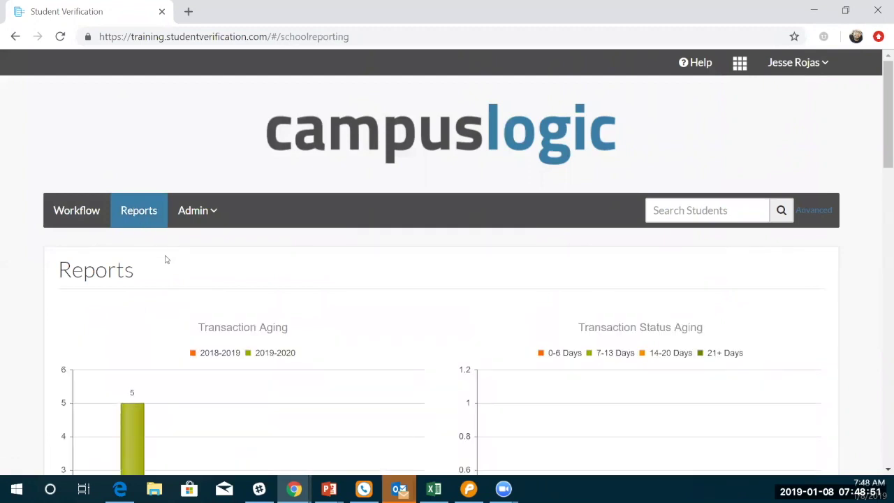
scroll(166, 259, "down", 2)
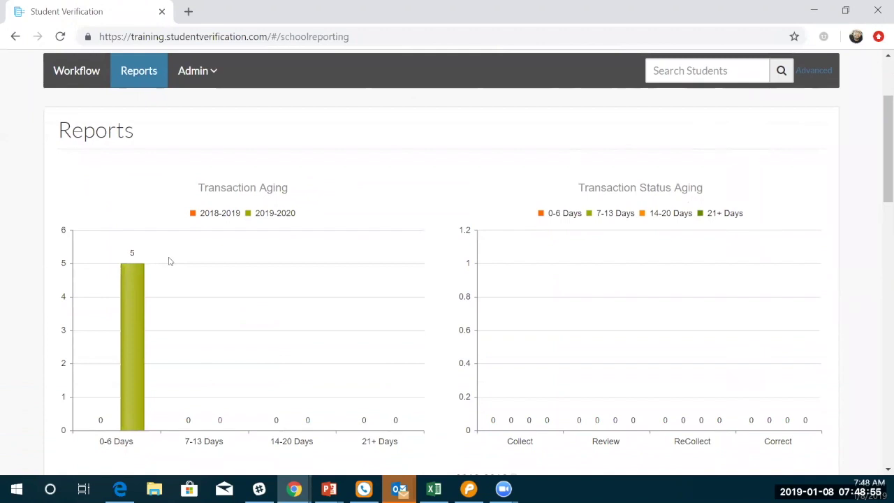
scroll(168, 260, "down", 1)
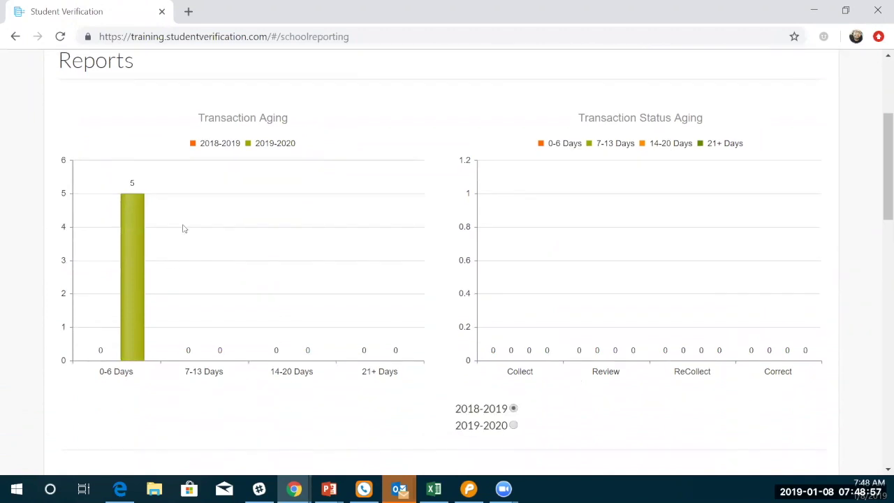
left_click(514, 426)
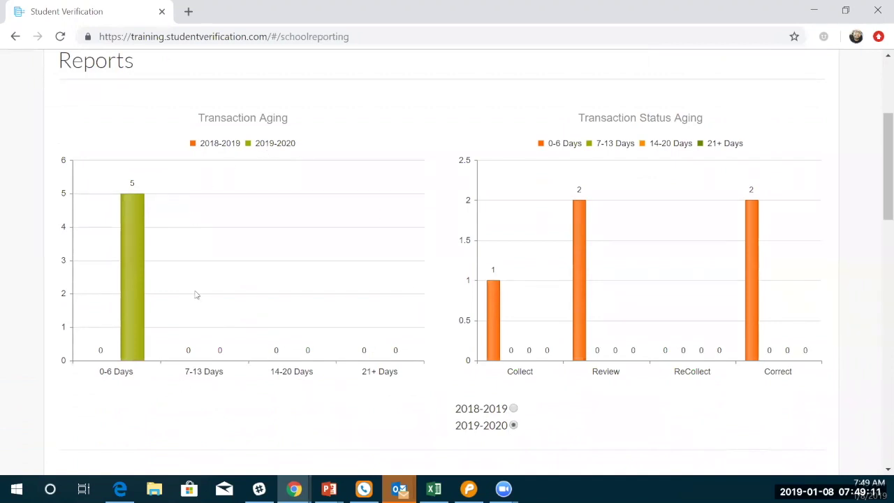
View the aging export details for the 2019-2020 Review status at 0-6 days, and close them without exporting
mouse_move(138, 292)
mouse_move(754, 342)
left_click(577, 273)
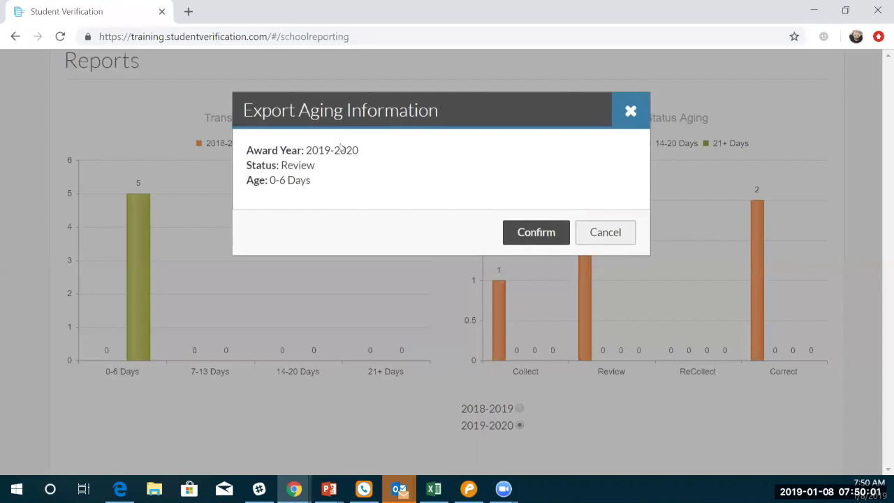
left_click(630, 112)
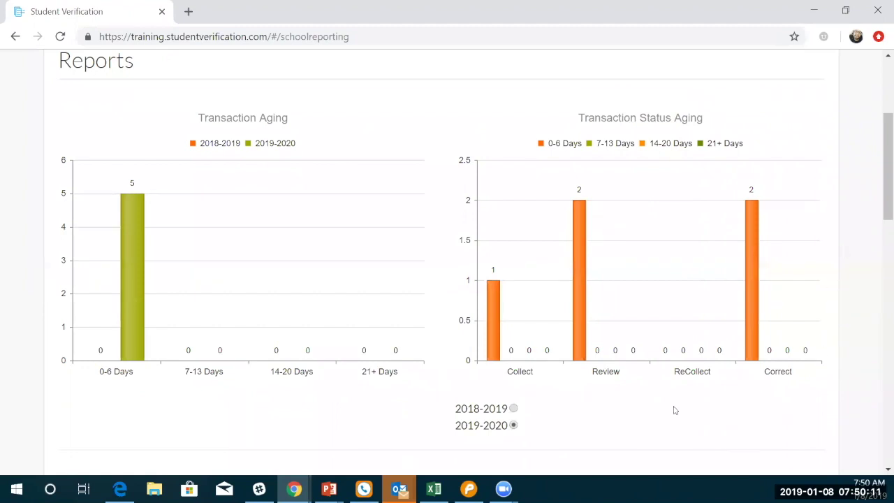
Open the Identity Verification Results - V4/V5 data export and choose award year 2019-2020
scroll(392, 427, "down", 3)
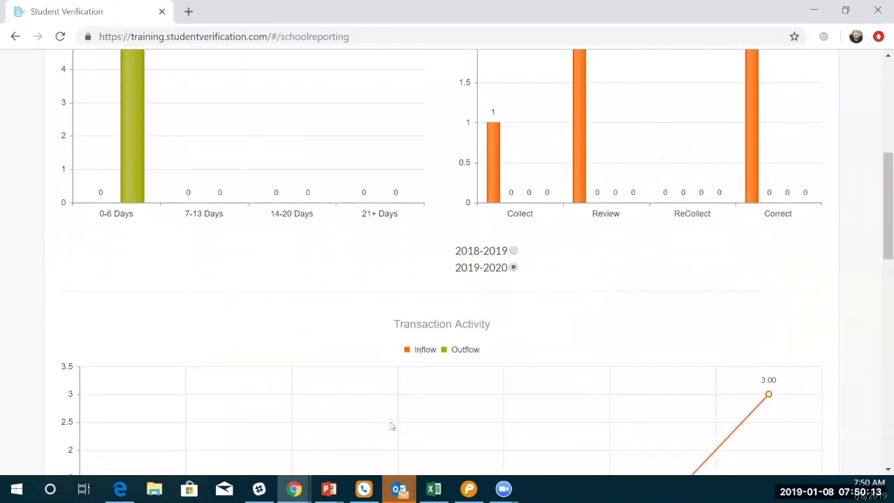
scroll(392, 426, "down", 1)
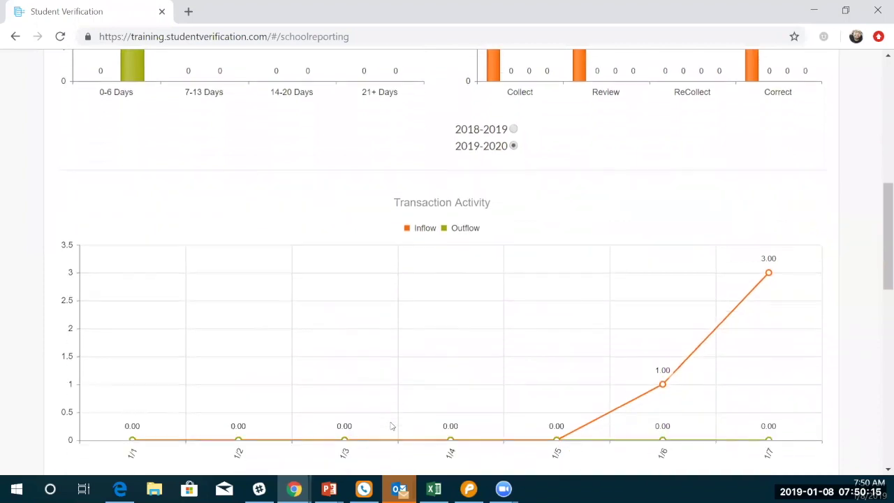
scroll(391, 427, "down", 2)
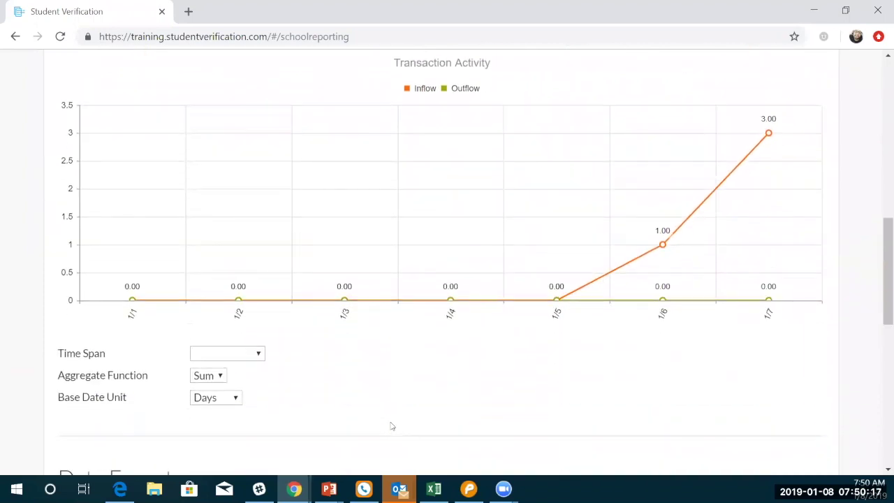
scroll(392, 426, "down", 3)
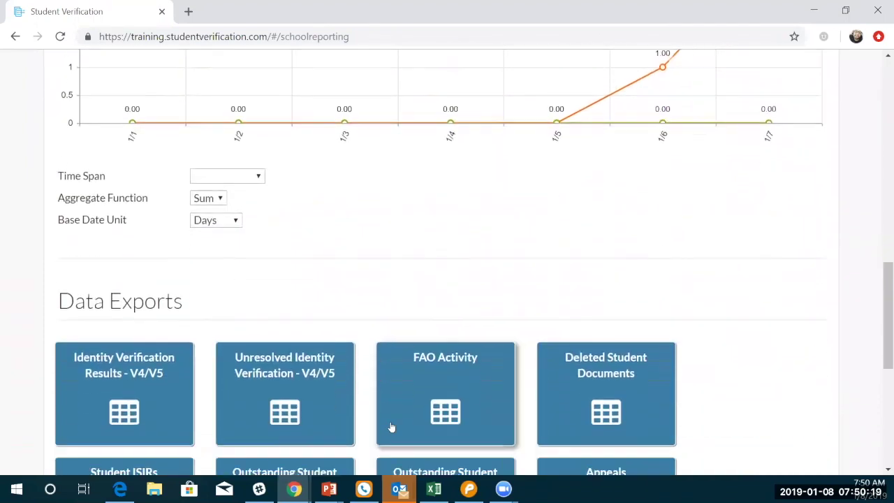
scroll(392, 426, "down", 3)
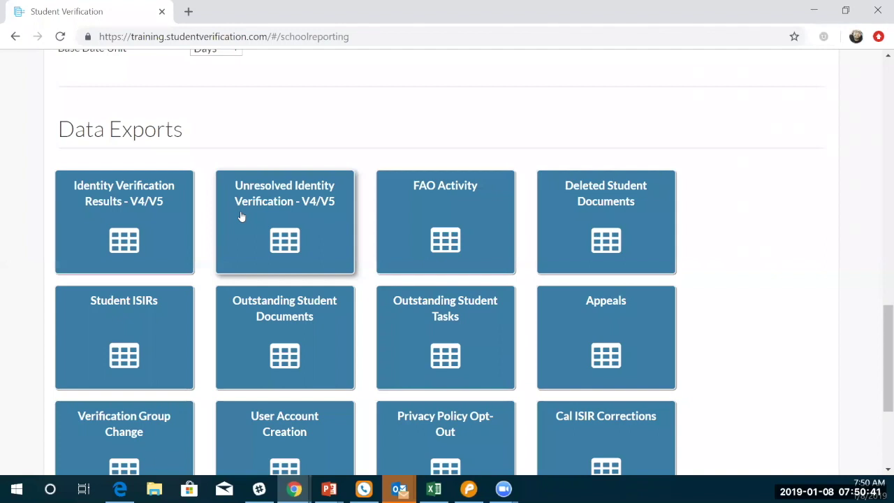
left_click(140, 191)
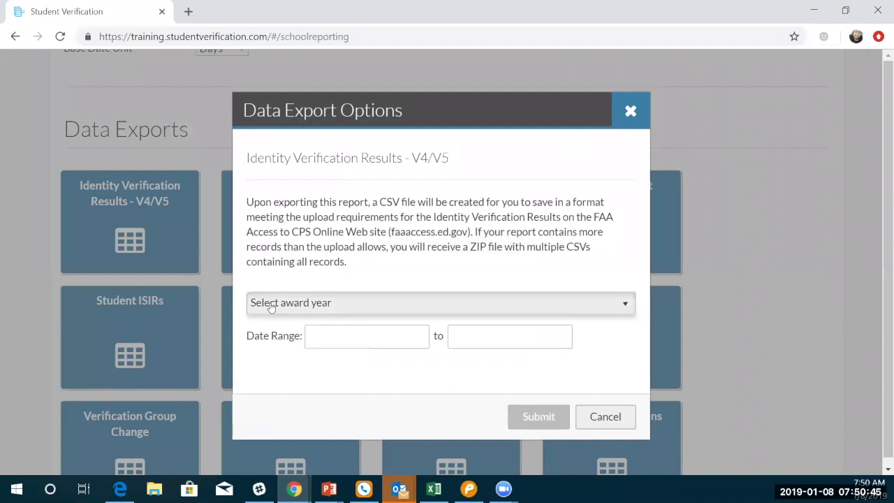
left_click(271, 308)
left_click(296, 343)
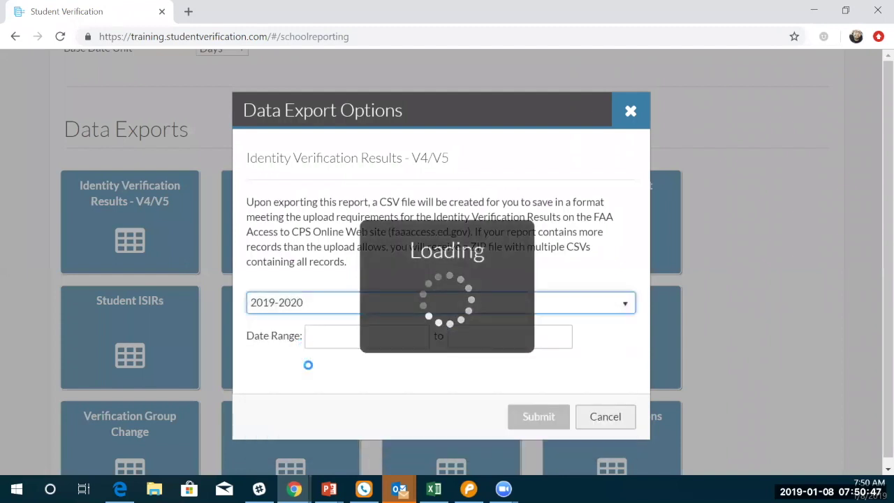
Set the export's date range from 01/01/2019 to 01/08/2019
left_click(343, 336)
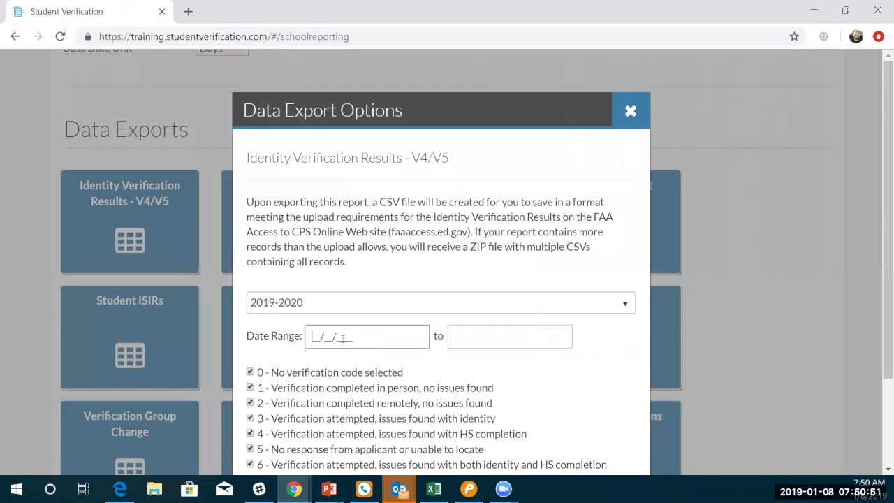
type("01/01/2019")
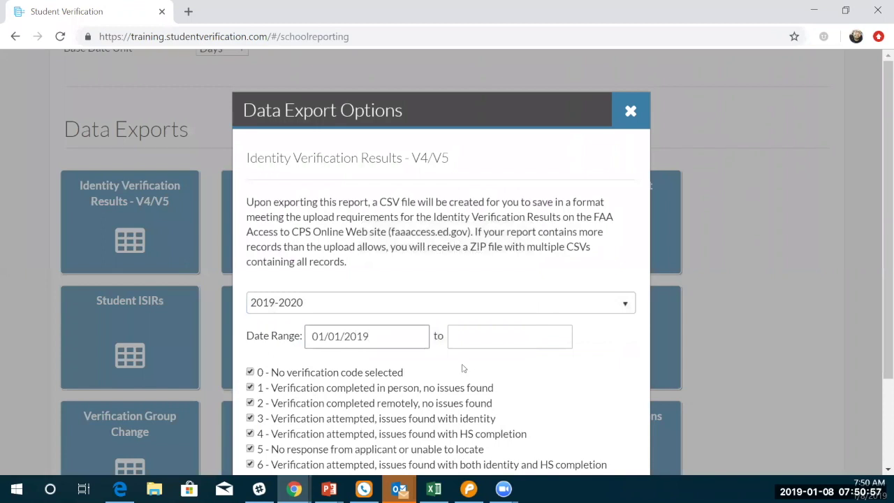
left_click(482, 342)
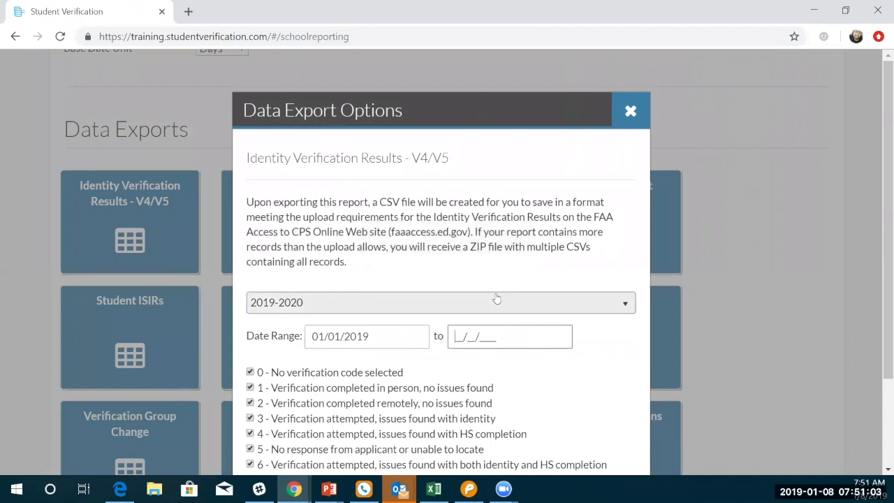
type("01/08/2019")
scroll(555, 377, "down", 1)
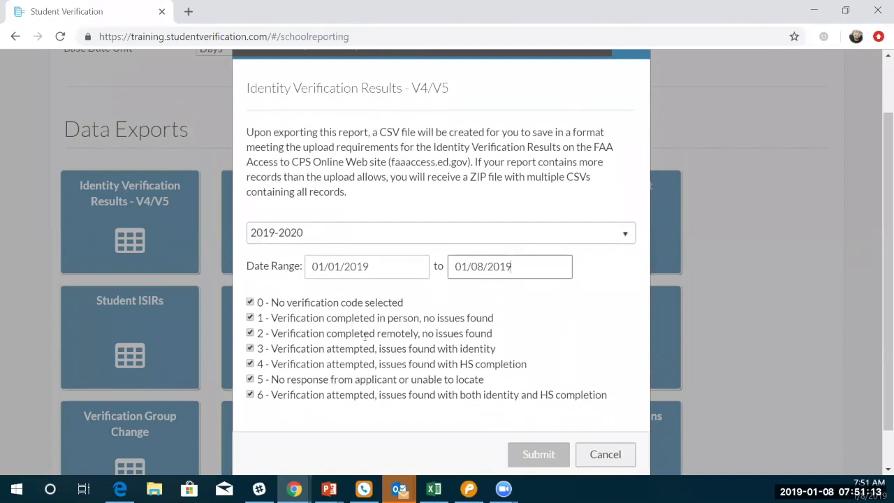
Exclude "0 - No verification code selected" while keeping codes 1 to 6, submit the export, and dismiss the submission notice
left_click(250, 303)
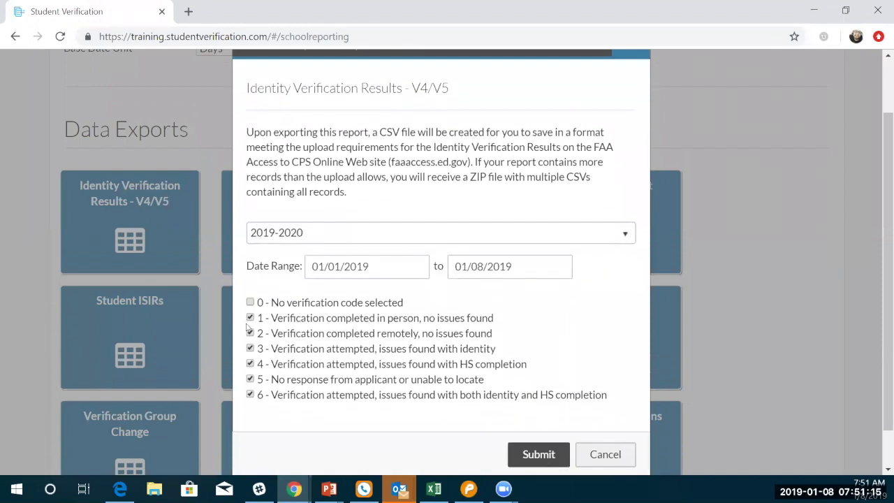
left_click(250, 318)
left_click(250, 318)
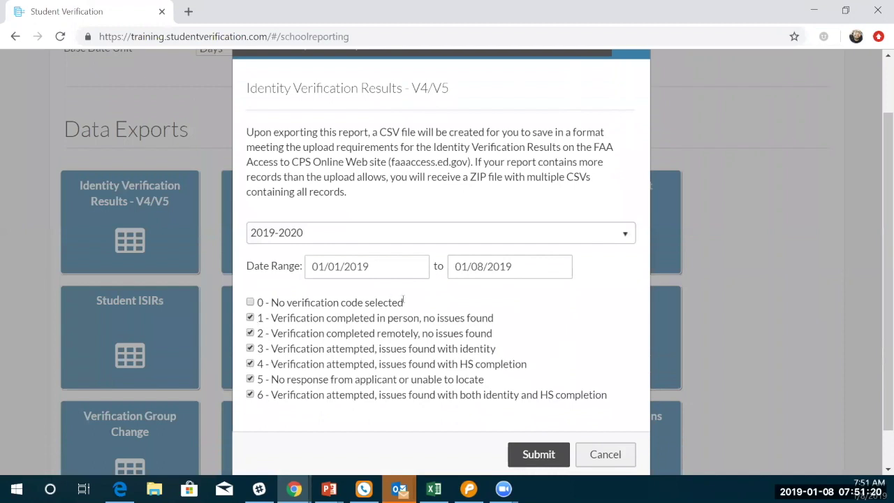
left_click(550, 454)
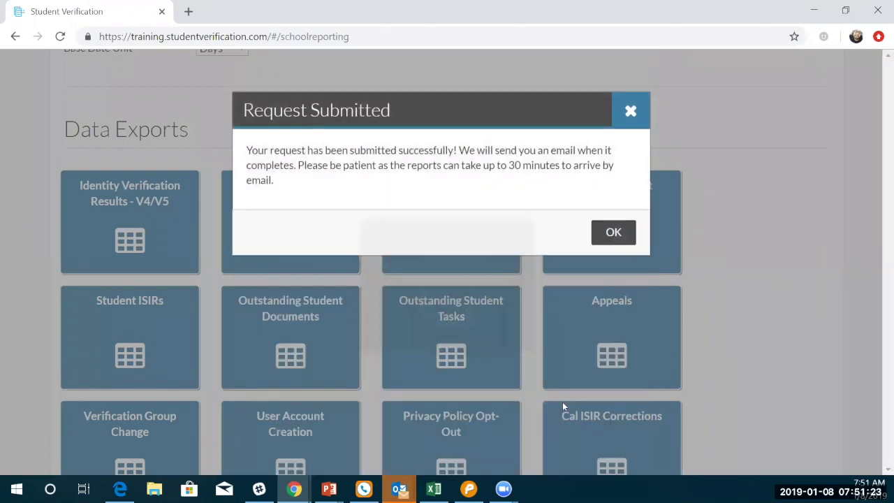
left_click(619, 236)
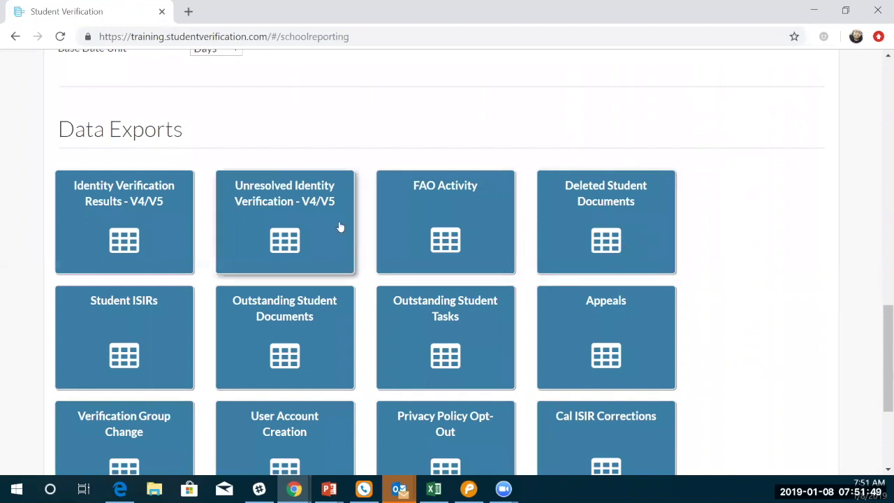
View the FAO Activity export options and close them without submitting
left_click(389, 203)
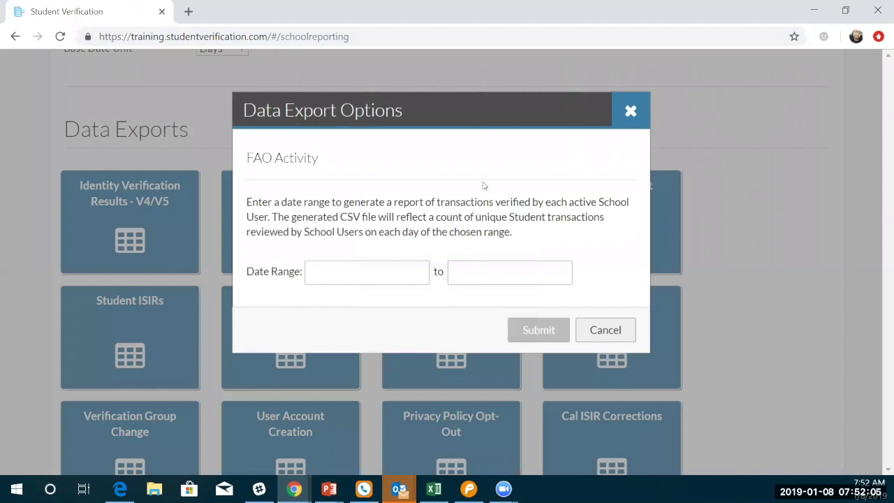
left_click(621, 116)
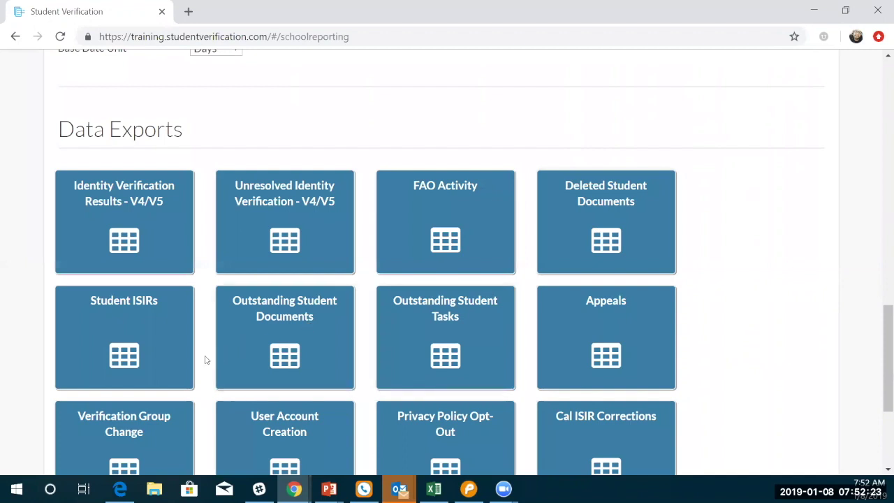
scroll(205, 360, "down", 1)
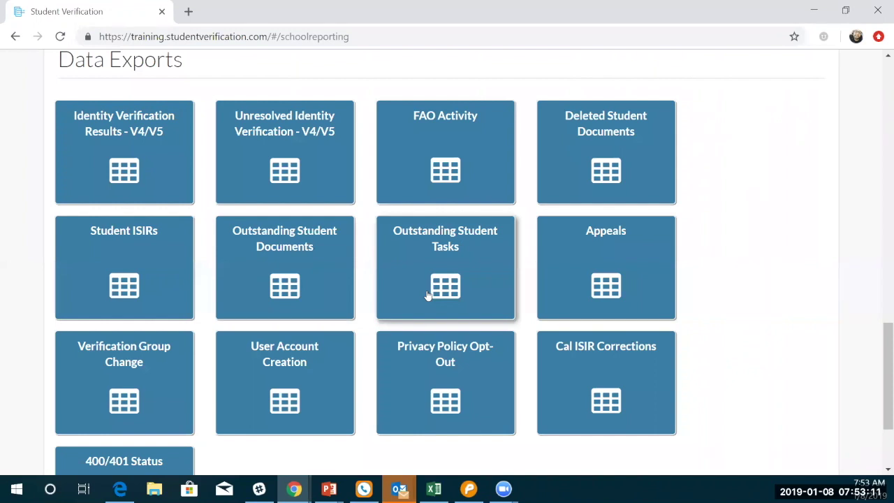
Fill in the Appeals export with SAP Appeal, Approved, 2019-2020 and tracking group "Q1 SAP", and close it without submitting
left_click(428, 295)
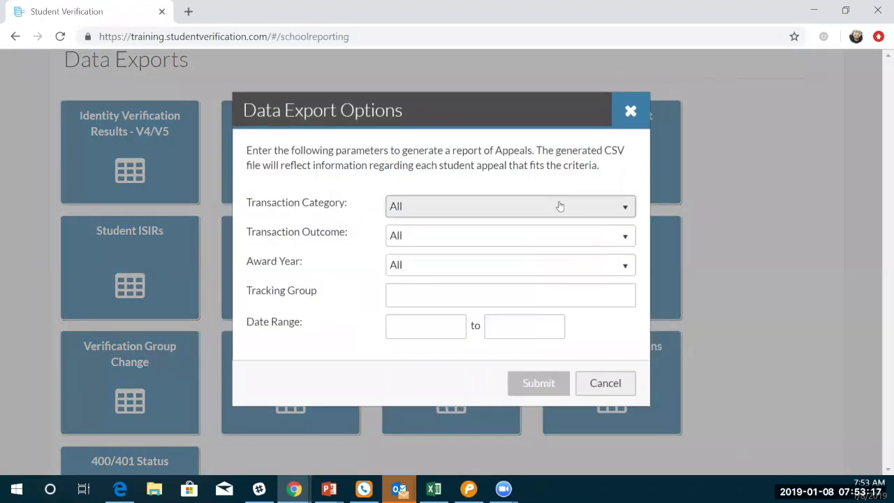
left_click(559, 205)
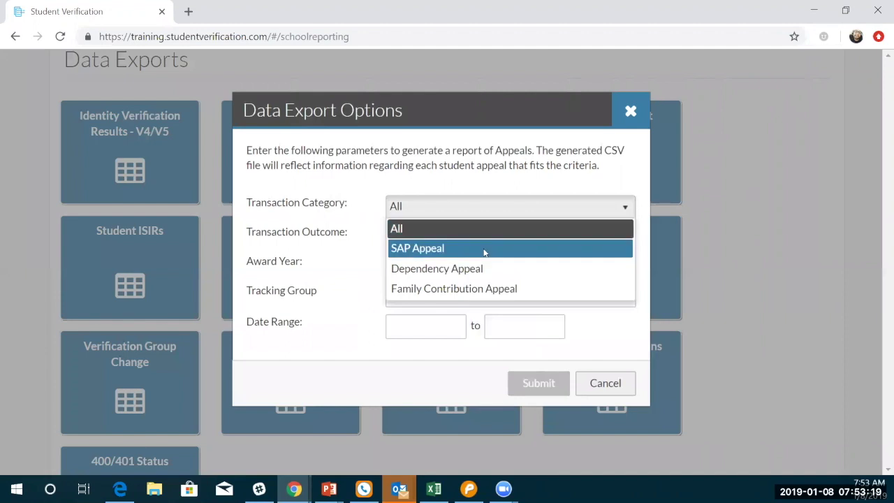
left_click(485, 250)
left_click(482, 238)
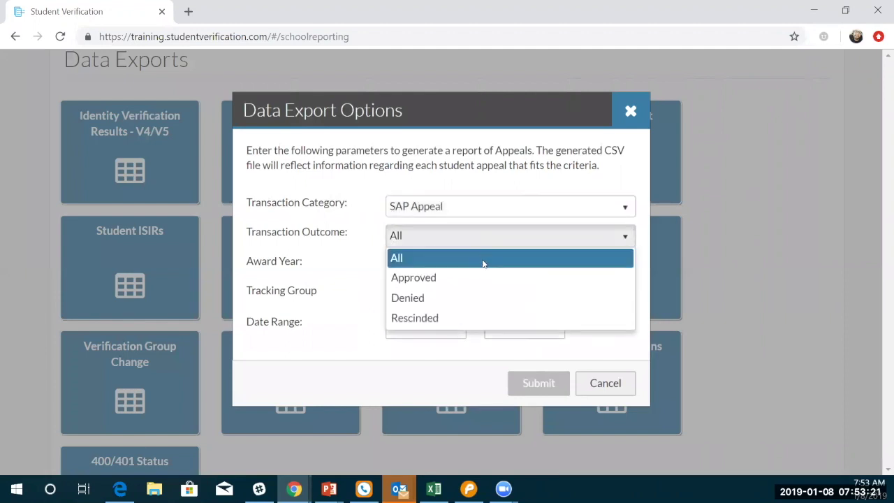
left_click(493, 278)
left_click(484, 265)
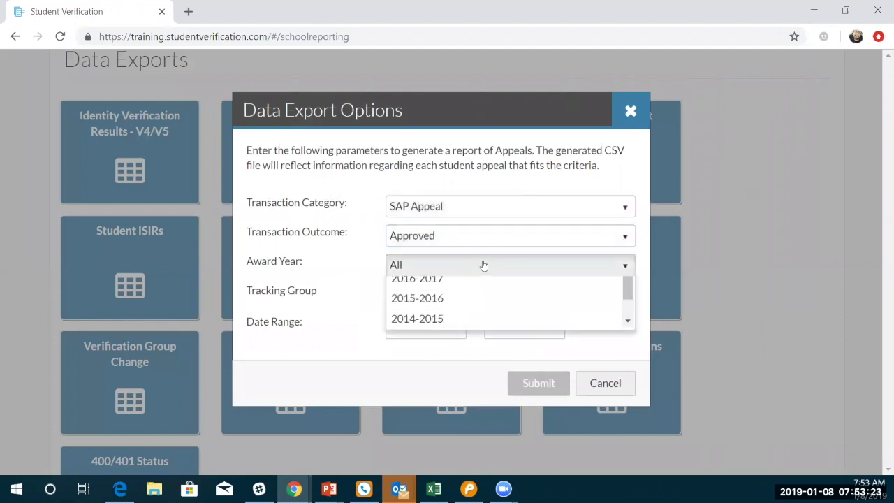
left_click(492, 305)
left_click(450, 296)
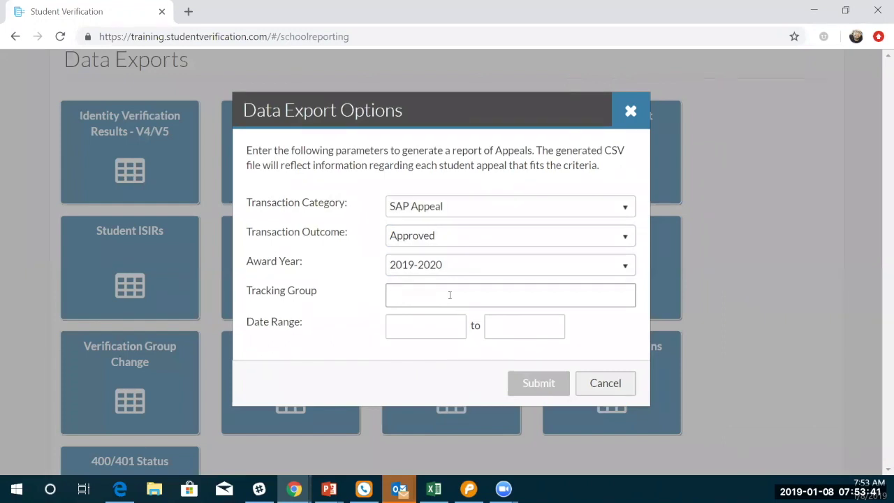
type("Q1 SAP")
left_click(633, 111)
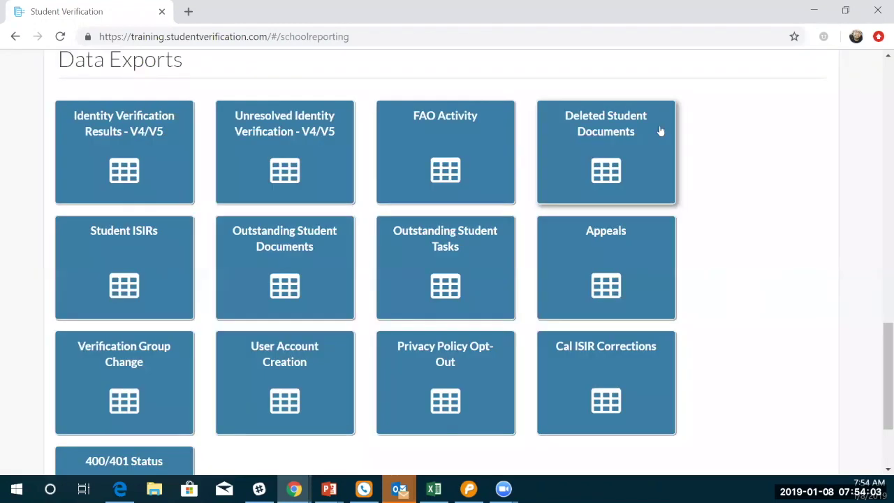
Look over the remaining data exports down to 400/401 Status, and return to the Workflow page
scroll(705, 189, "down", 1)
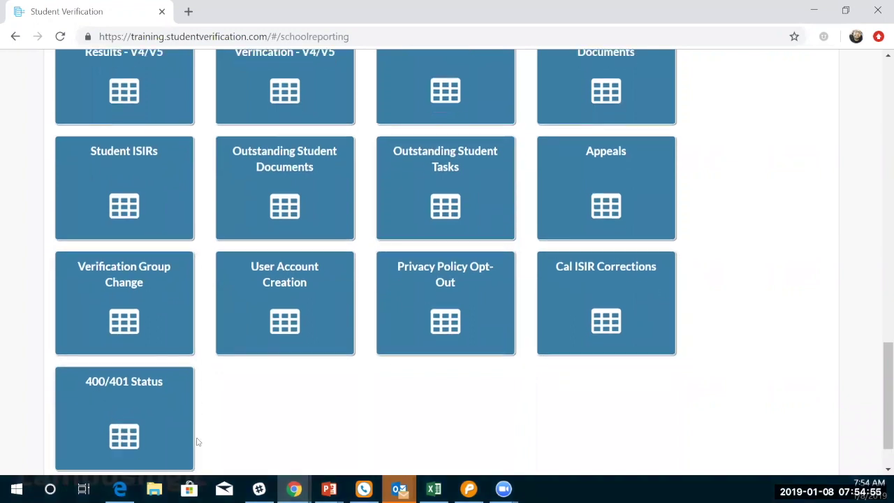
scroll(198, 441, "down", 1)
scroll(202, 446, "up", 3)
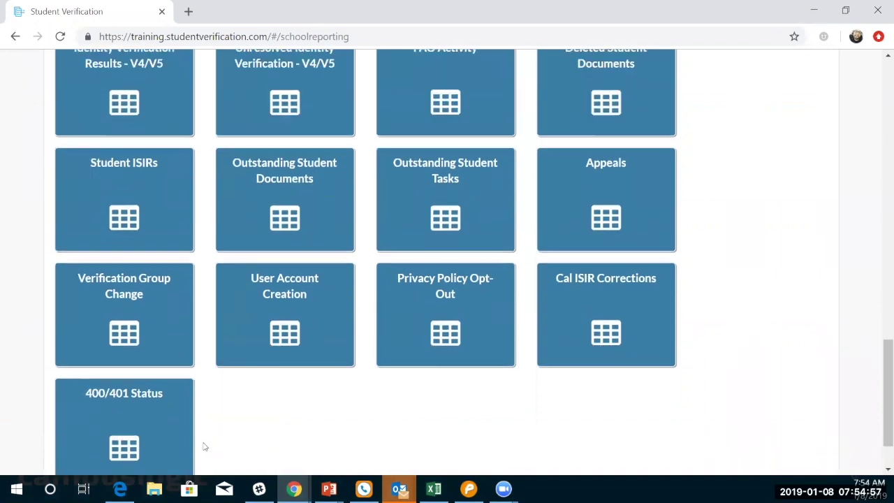
scroll(205, 447, "up", 2)
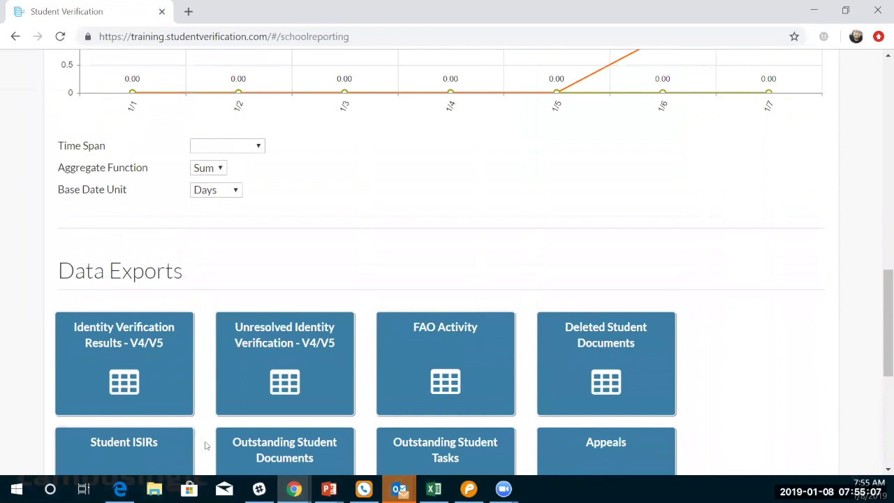
scroll(206, 446, "up", 2)
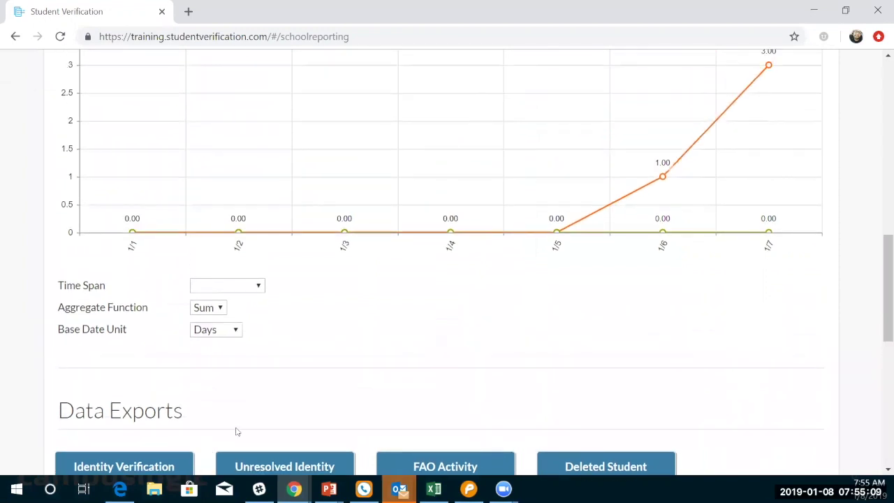
scroll(238, 432, "up", 3)
scroll(237, 432, "up", 7)
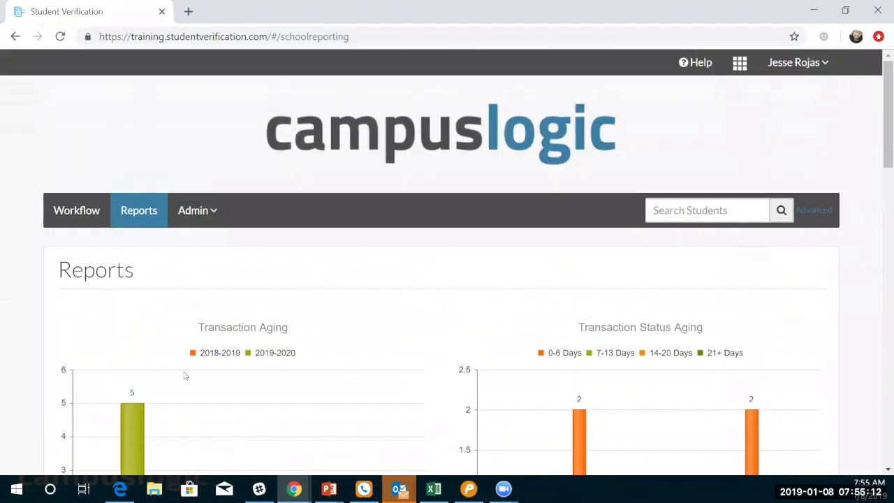
left_click(83, 222)
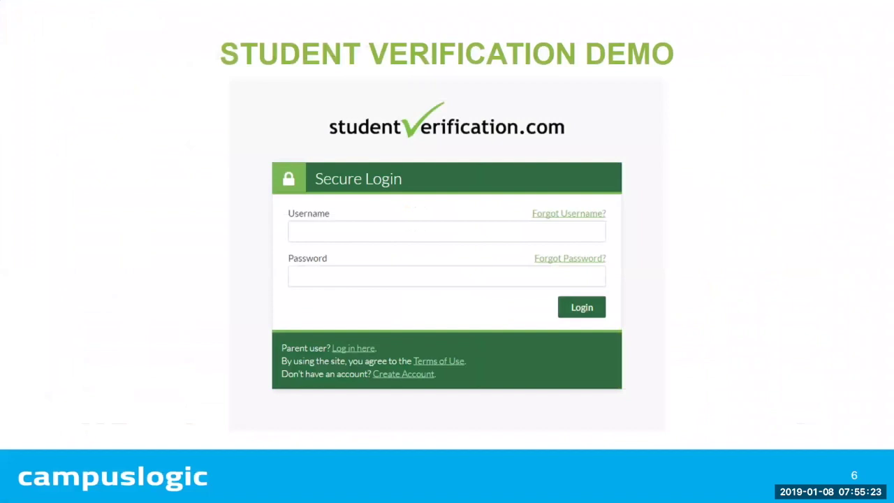
key("Right")
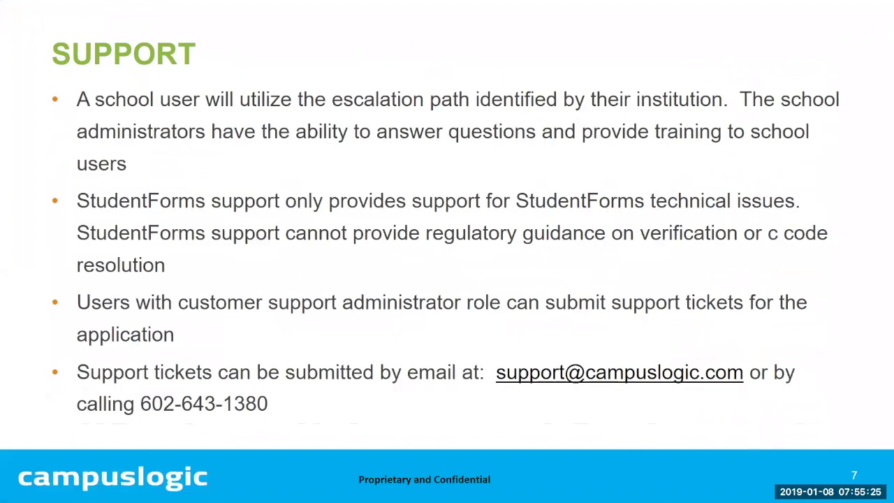